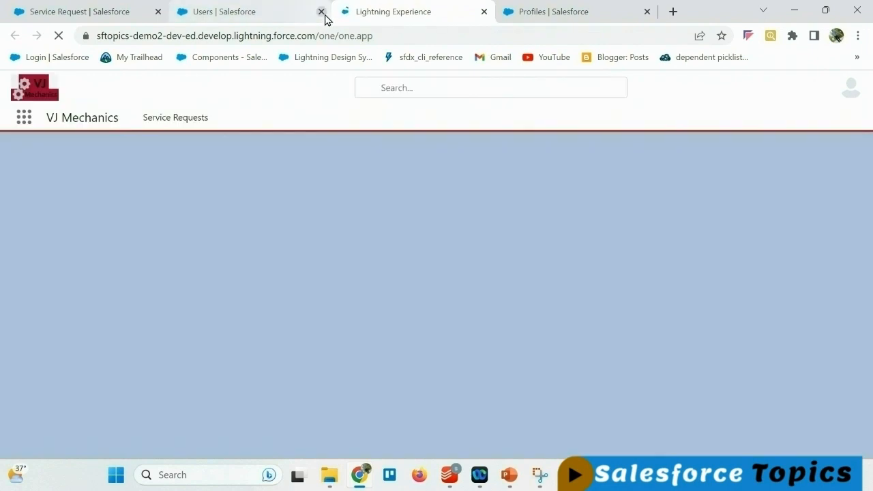
- Close the leftover Service Request, Users and Profiles browser tabs, keeping only the Tech1 user's session
click(321, 12)
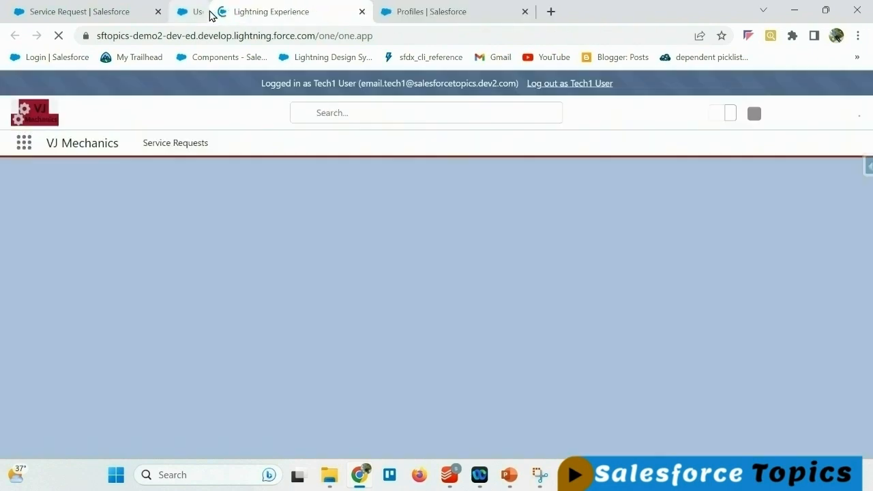
click(161, 14)
click(321, 12)
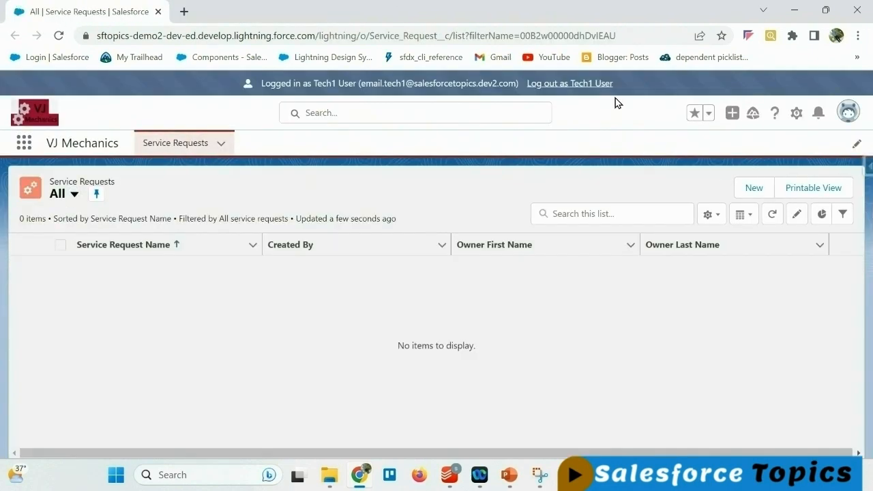
- Create a service request named "SR Created by Tech1" with vehicle number 1234 and bill amount 1000
click(754, 188)
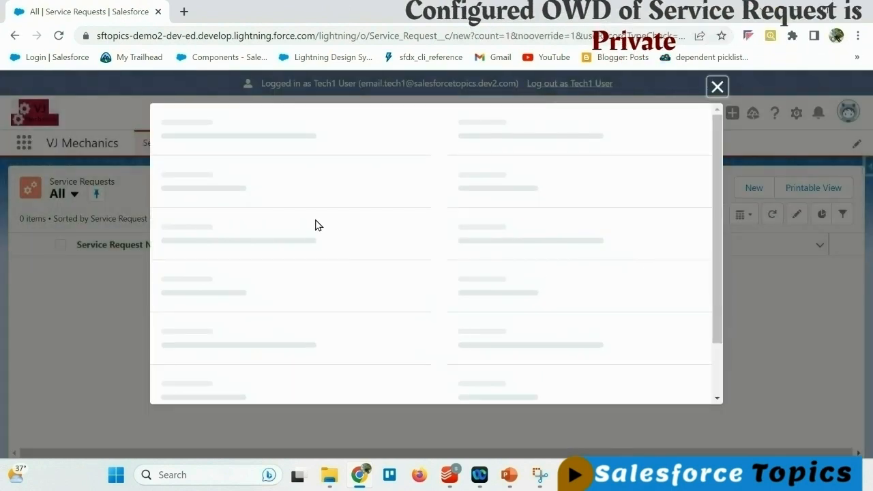
click(247, 208)
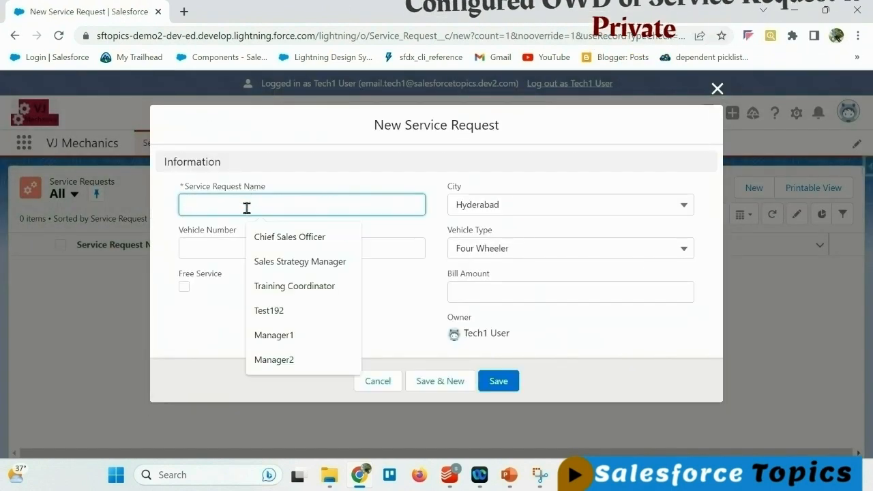
text(SR Cr)
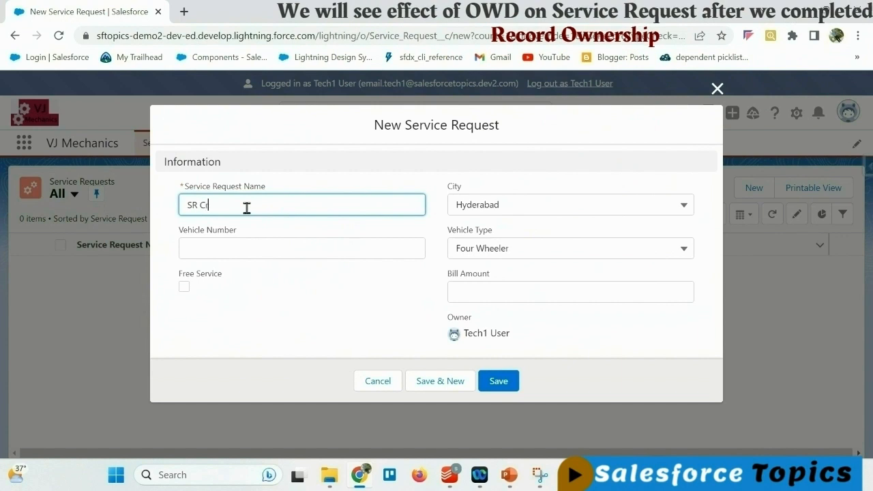
text(eated by Tech)
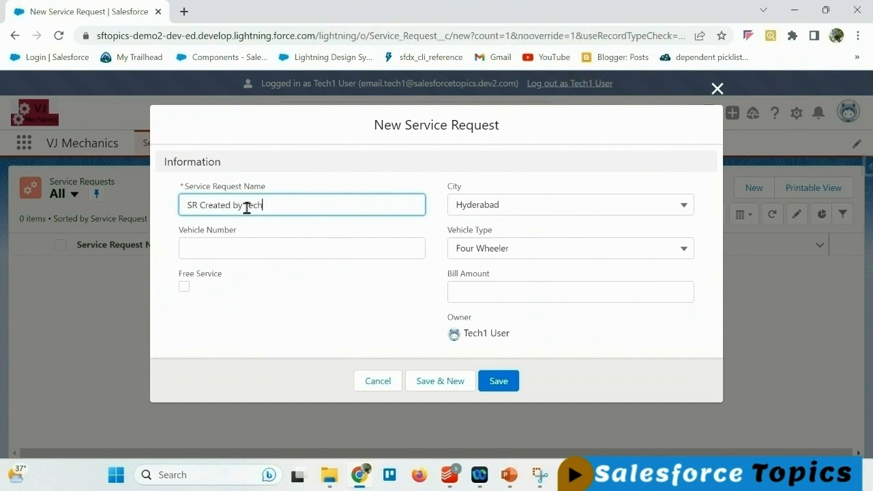
text(1)
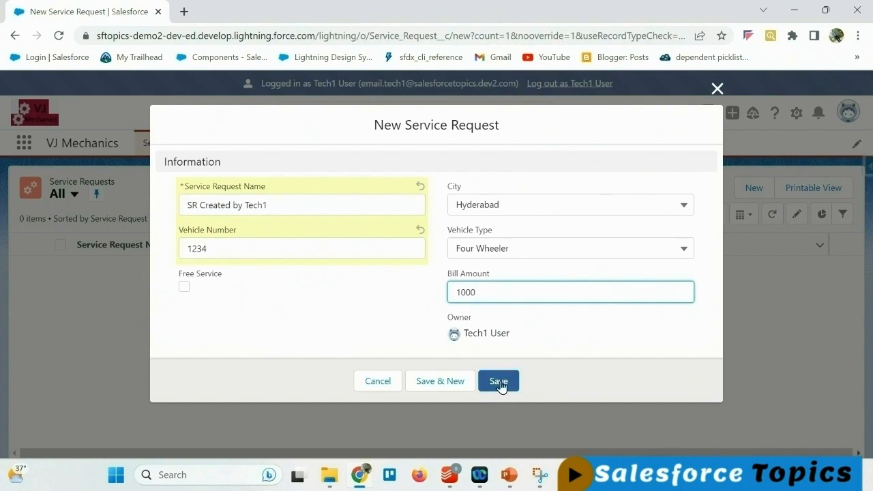
click(501, 382)
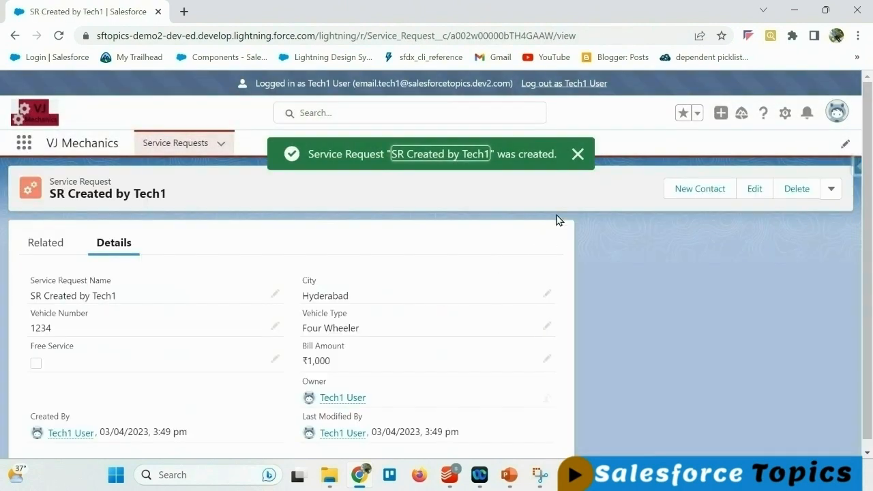
click(578, 154)
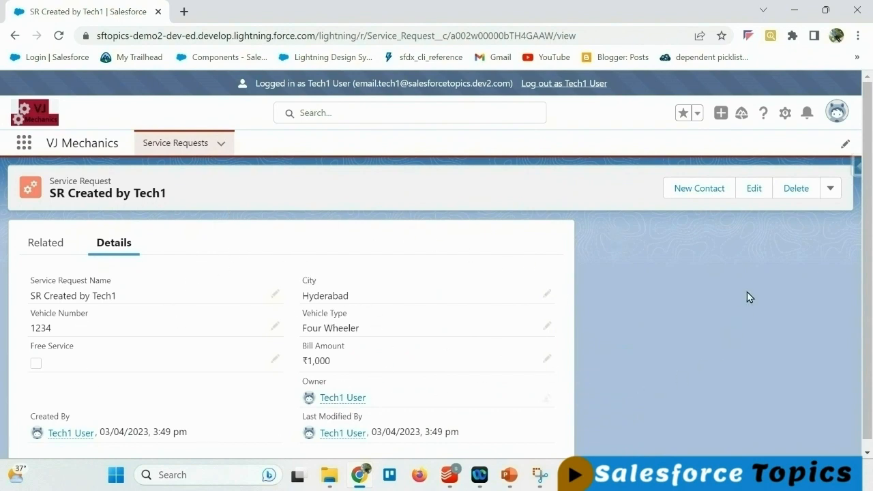
- Change the bill amount of the SR Created by Tech1 service request to 1001 and save the record
click(754, 191)
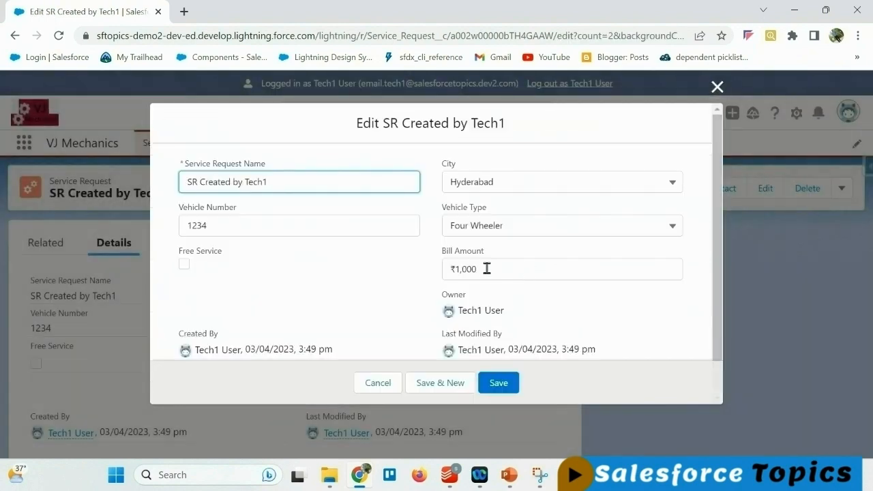
click(484, 269)
text(1)
click(494, 388)
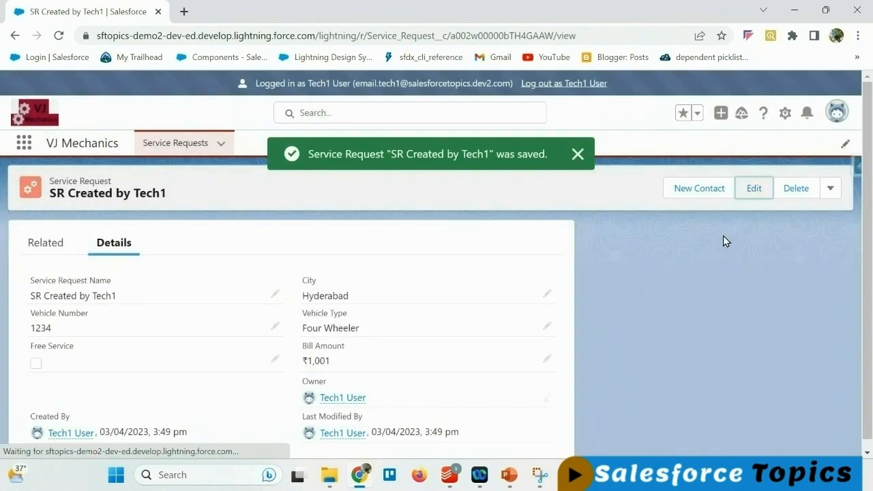
click(578, 154)
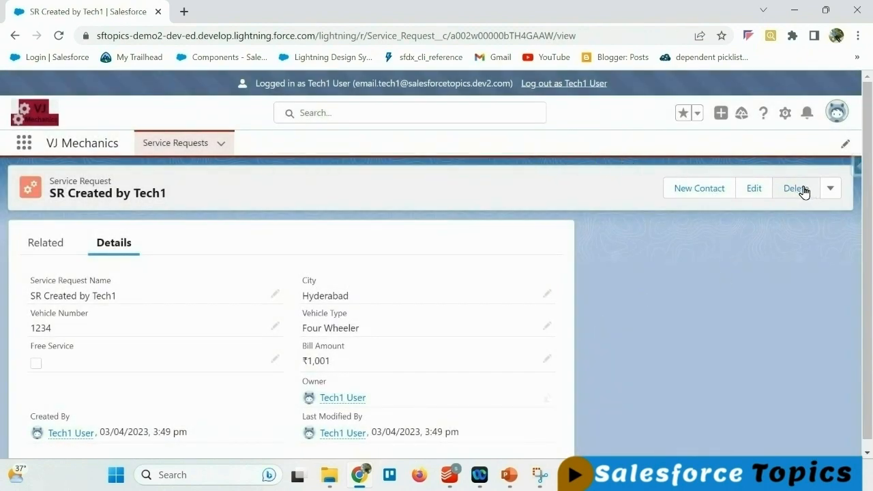
- Review the additional record actions of SR Created by Tech1 and delete the service request
click(831, 190)
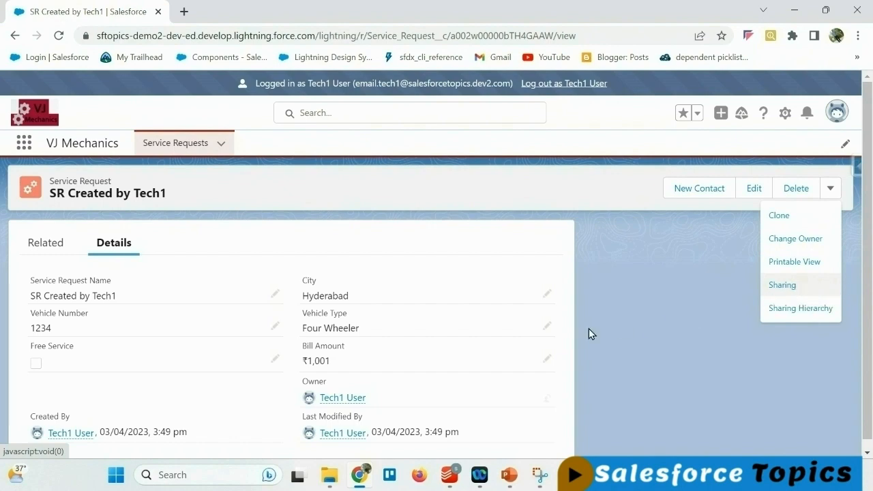
click(359, 229)
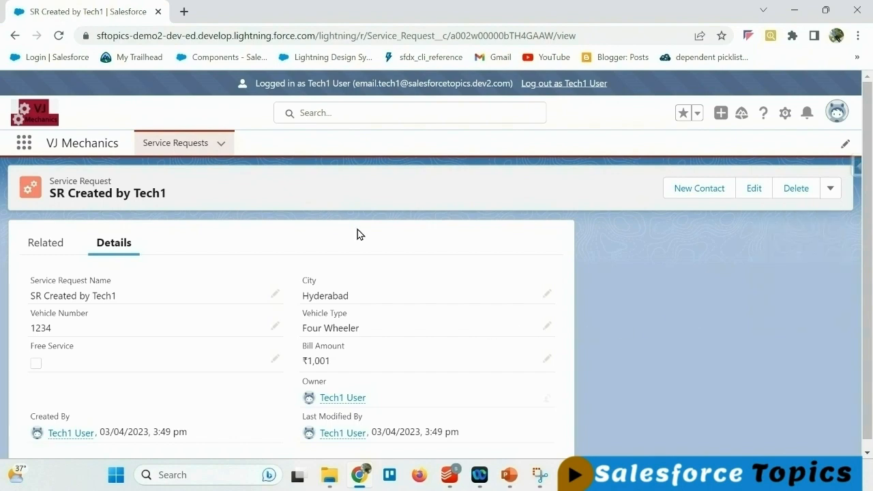
click(805, 189)
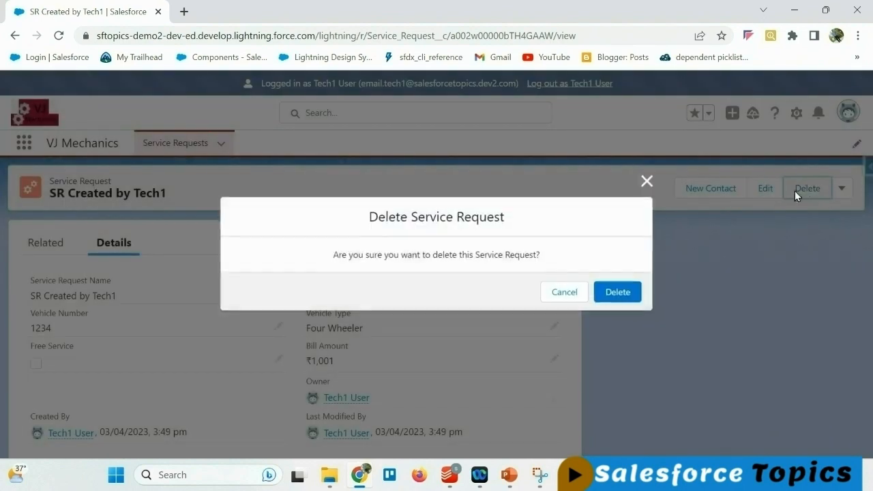
click(619, 293)
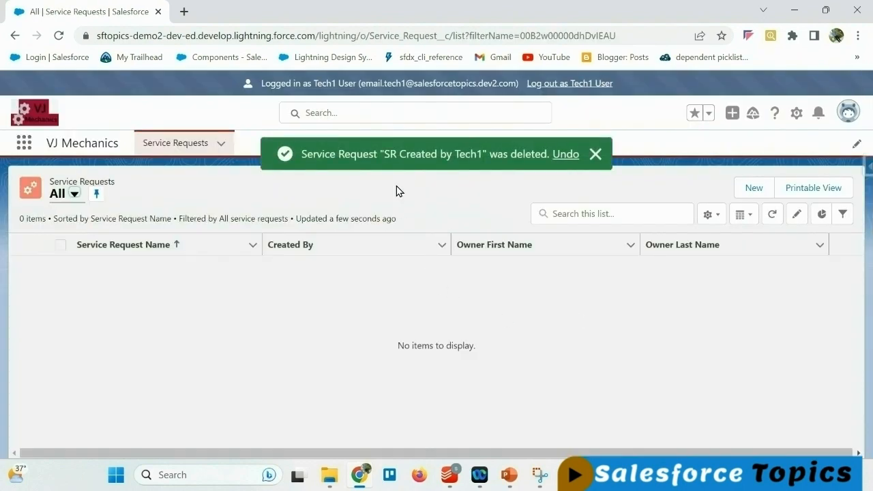
drag(387, 152, 486, 154)
- Find the Recycle Bin by searching for "Rec" and restore the deleted SR Created by Tech1 record
click(23, 143)
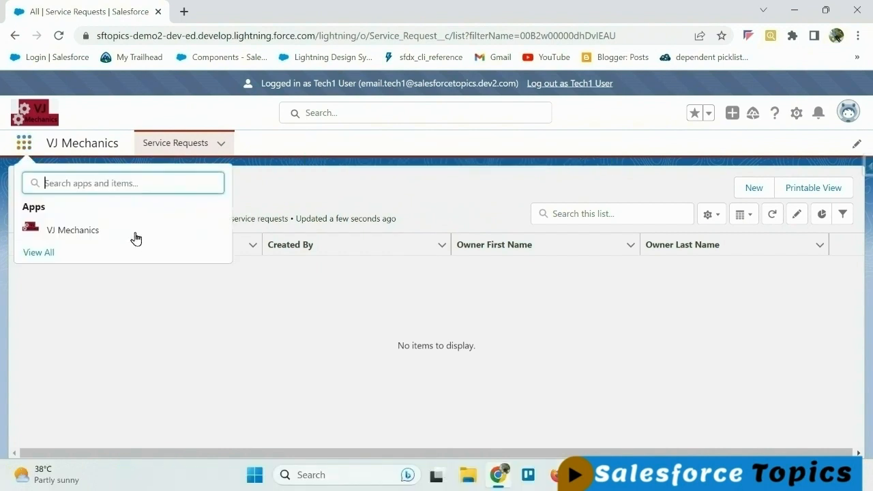
text(Rec)
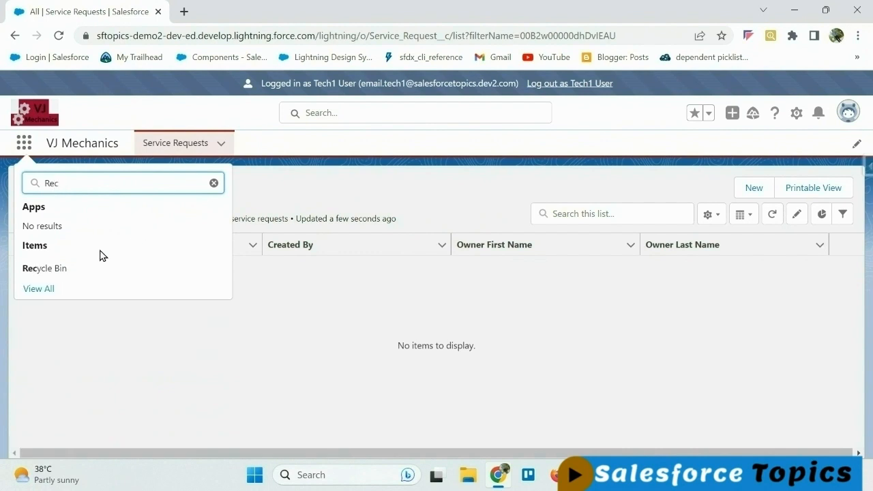
click(55, 268)
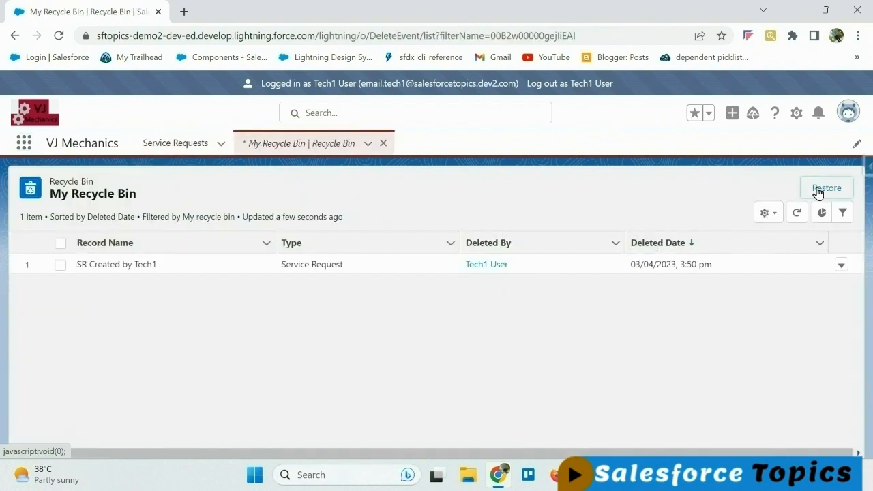
click(818, 191)
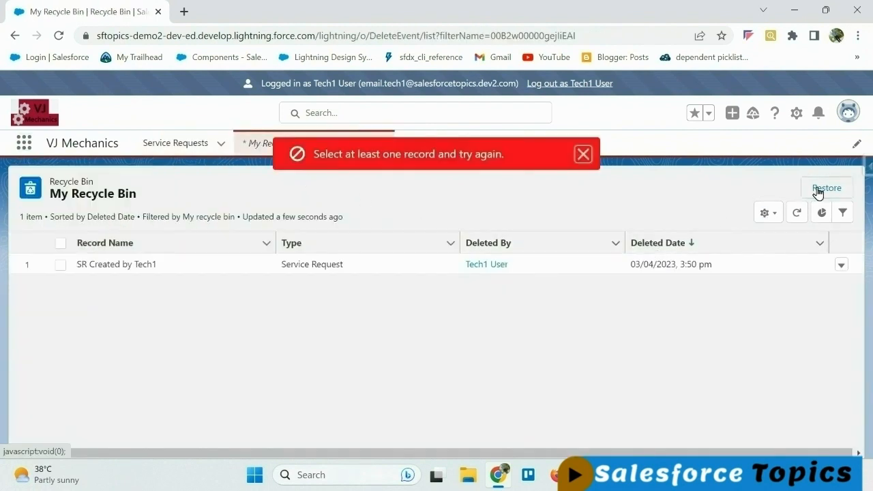
click(581, 154)
click(61, 265)
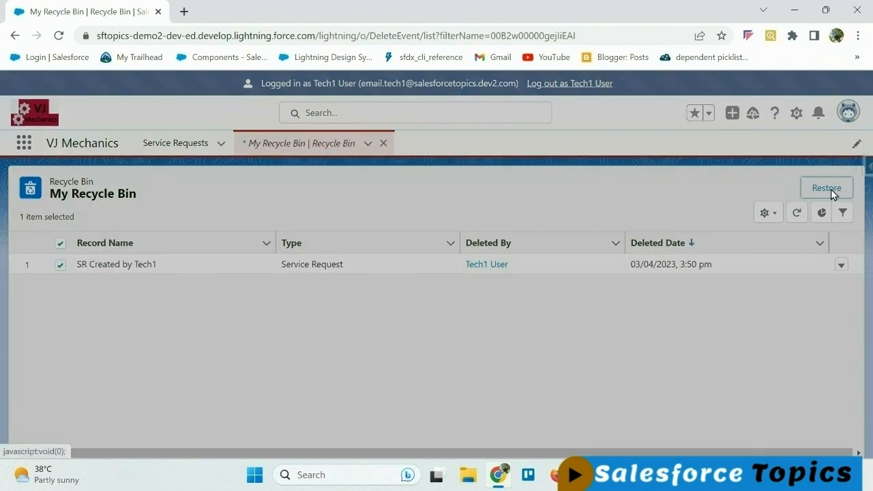
click(830, 191)
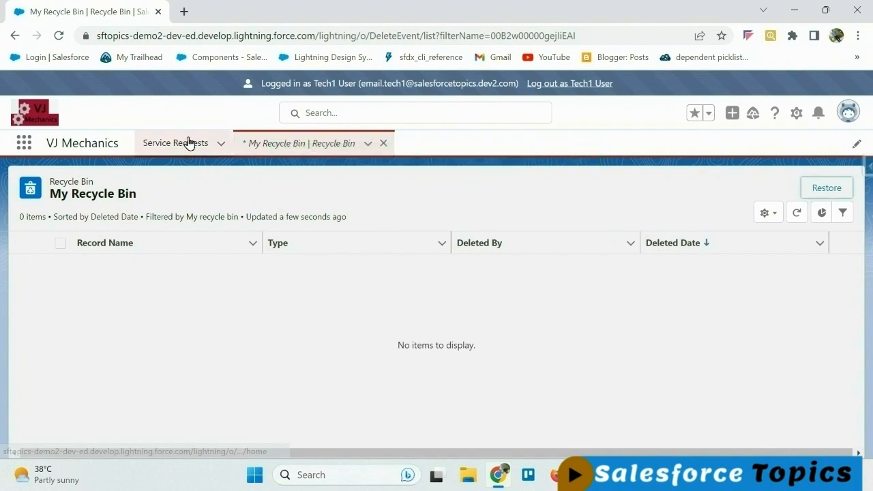
- Close the Recycle Bin, reopen SR Created by Tech1 from the Service Requests list and view its additional record actions
click(189, 142)
click(384, 143)
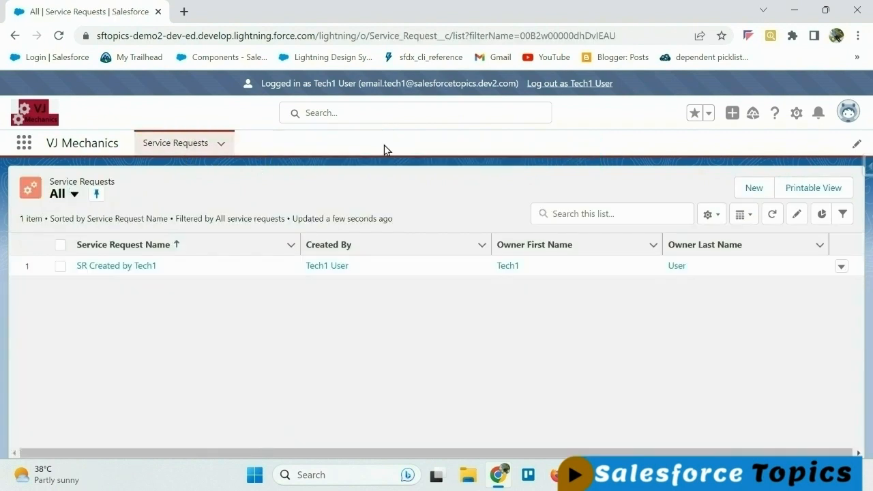
click(149, 267)
click(831, 190)
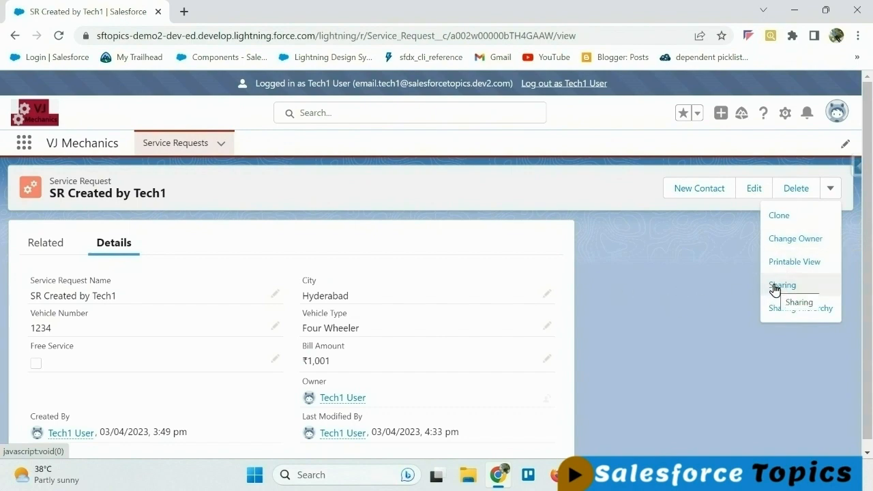
- Switch from the Tech1 to the Tech2 user and create service request "SR Created By Tech2" with vehicle number 5678 and bill amount 2000
click(566, 83)
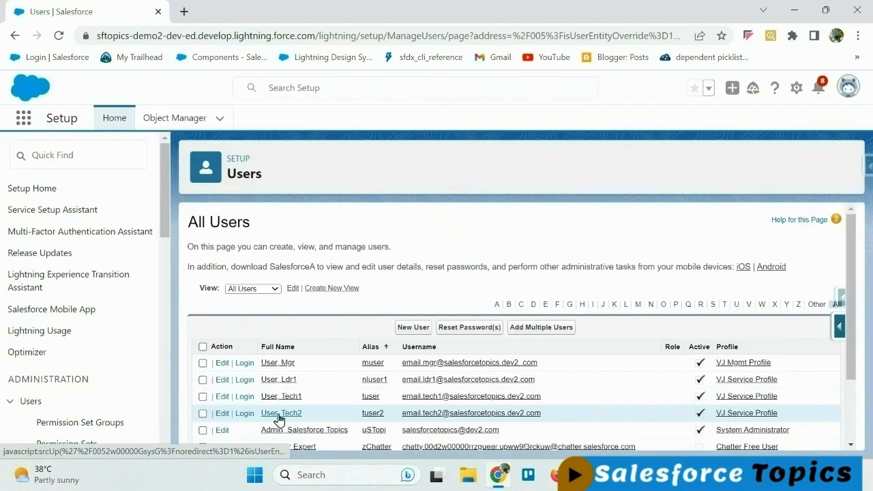
click(247, 414)
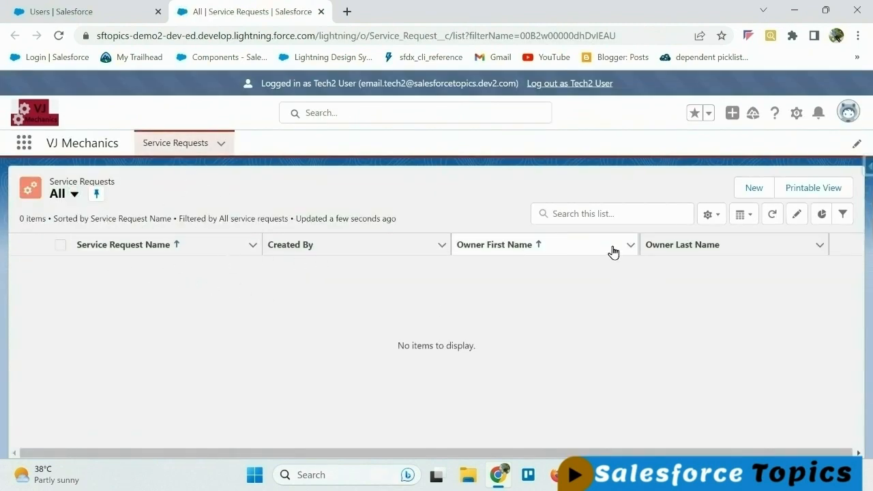
click(755, 189)
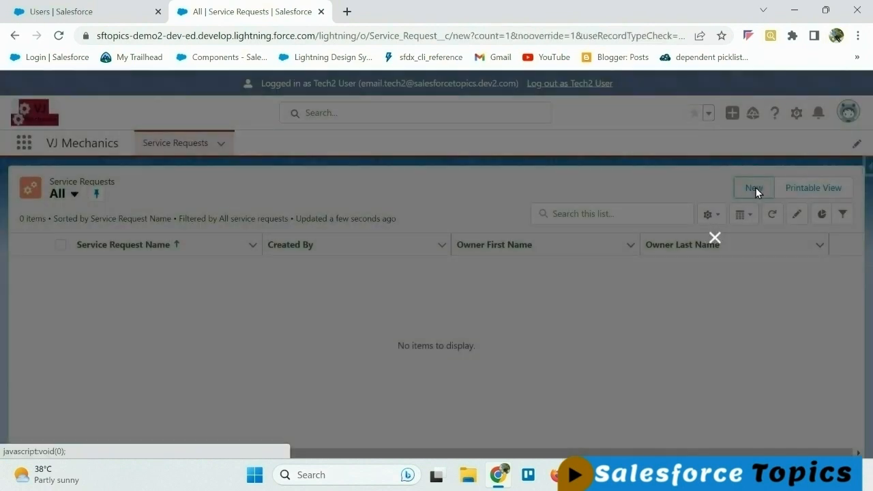
text(SR Created By Te)
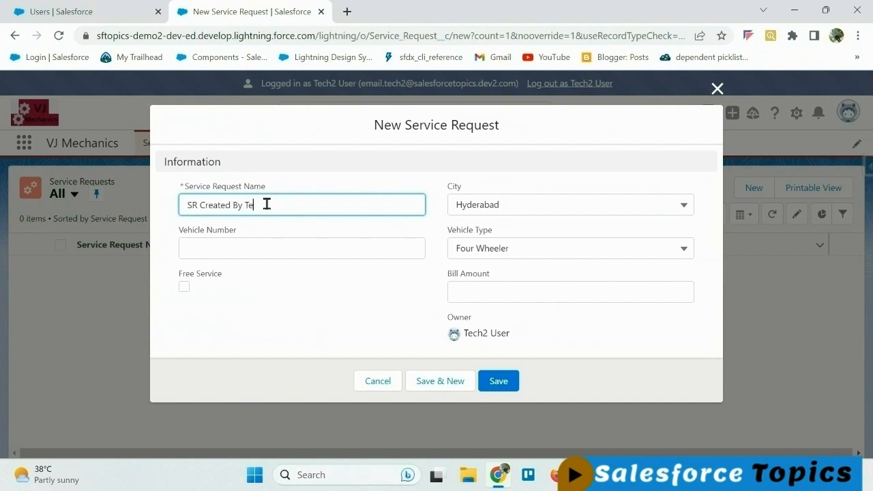
click(499, 381)
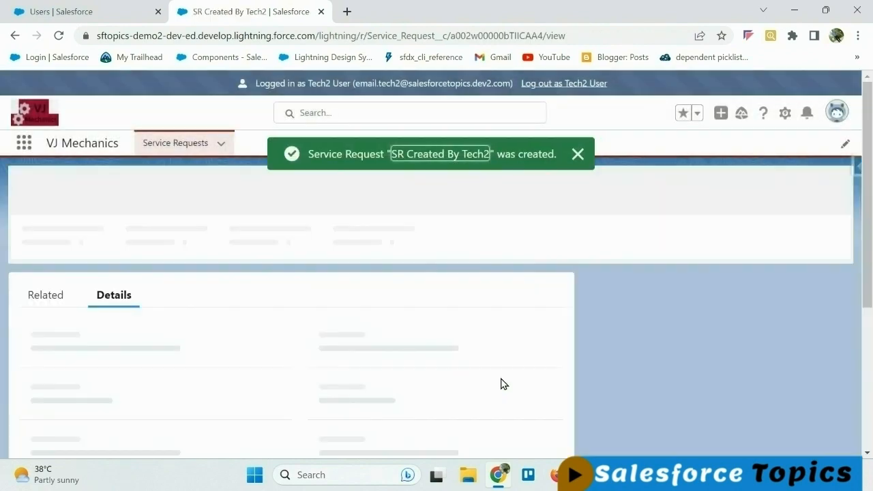
click(579, 154)
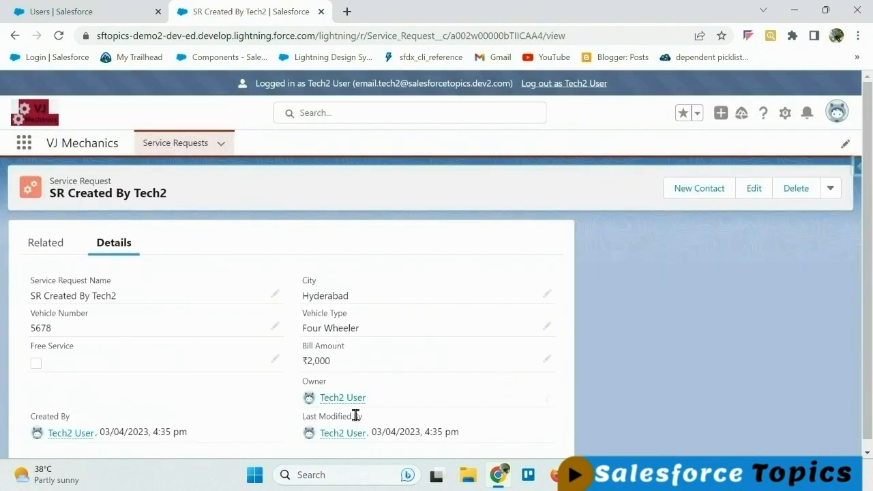
drag(382, 401, 379, 371)
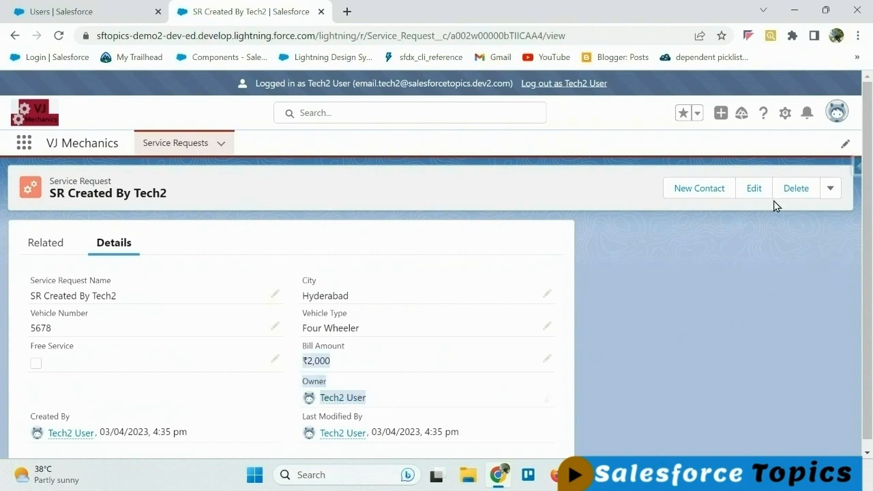
click(831, 189)
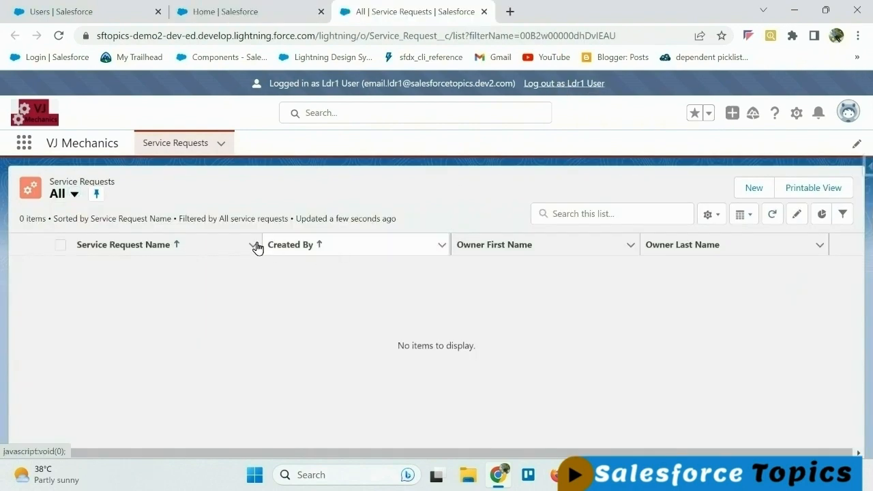
- Create service request "SR created by Ldr1" with vehicle number 76676, vehicle type Two Wheeler, city Chennai and bill amount 3000
click(754, 188)
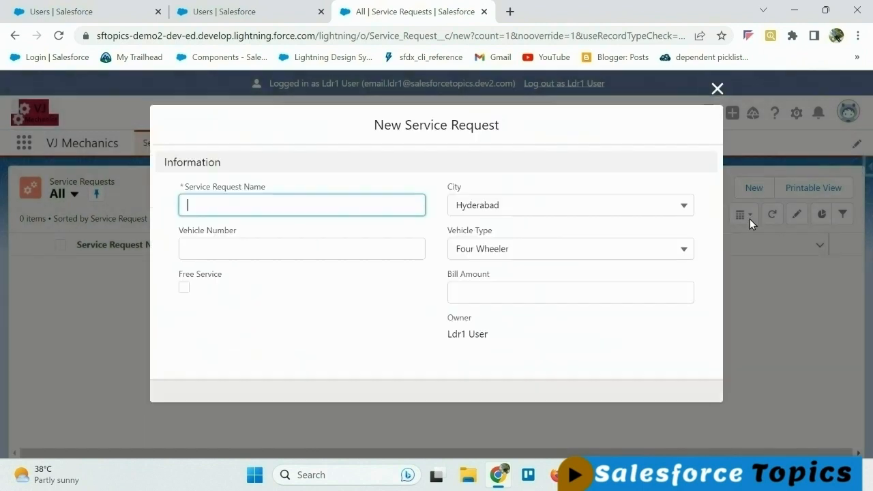
click(267, 198)
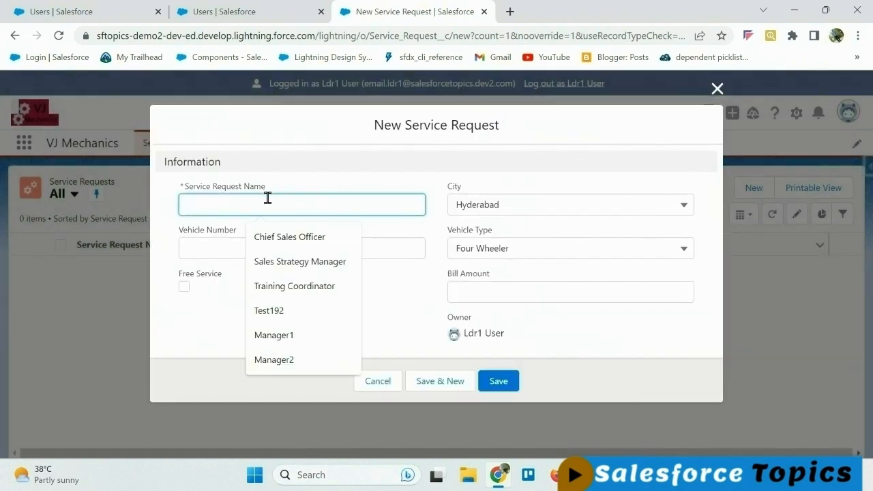
text(SR)
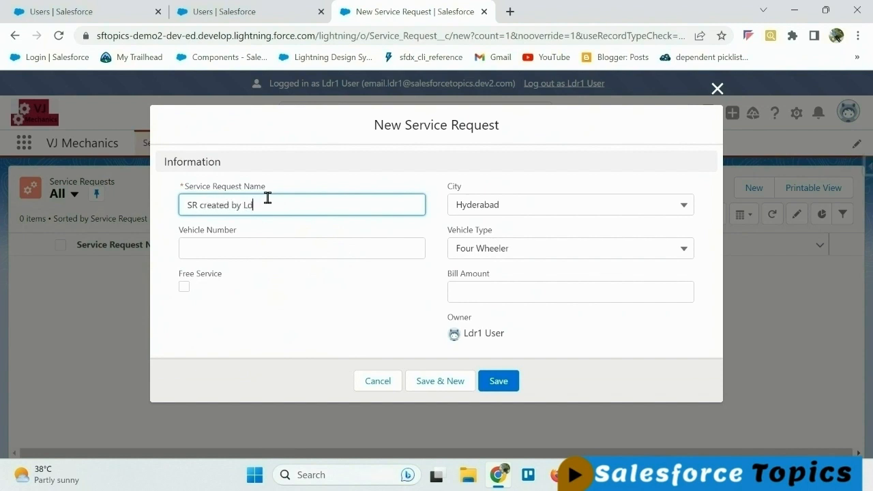
text(created by Ldr1)
click(521, 251)
click(505, 323)
click(513, 215)
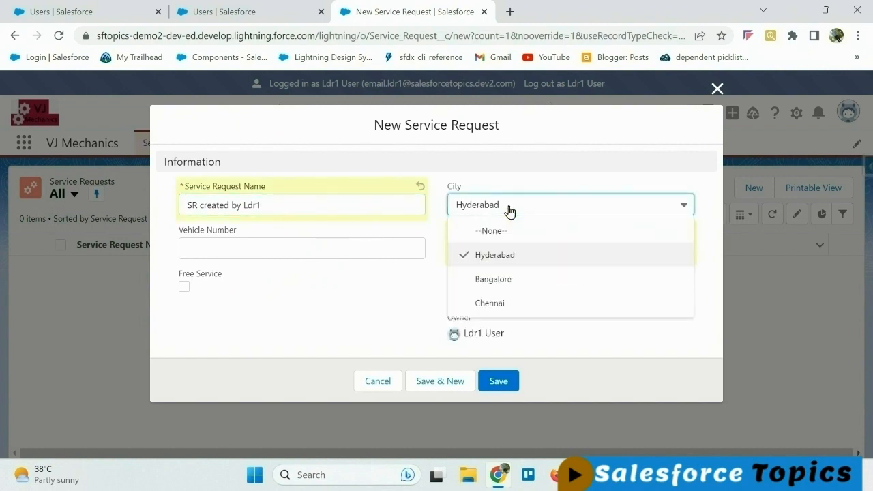
click(514, 302)
click(322, 247)
text(76676)
click(521, 298)
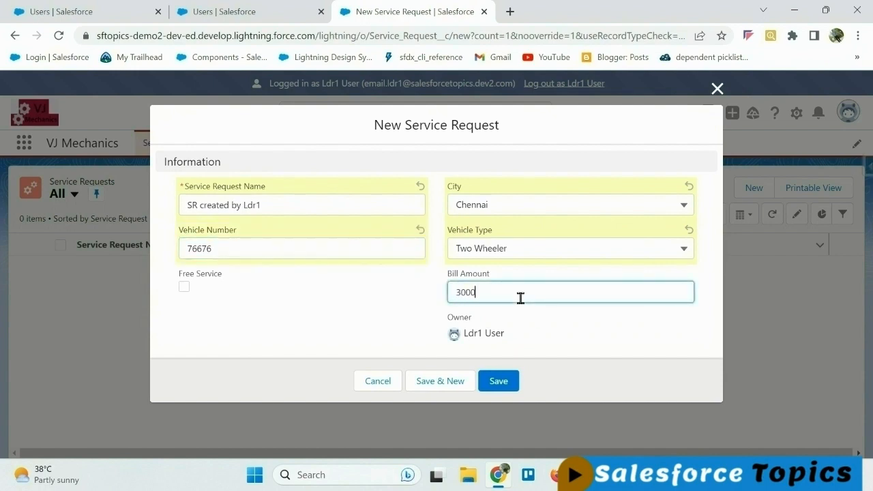
click(509, 380)
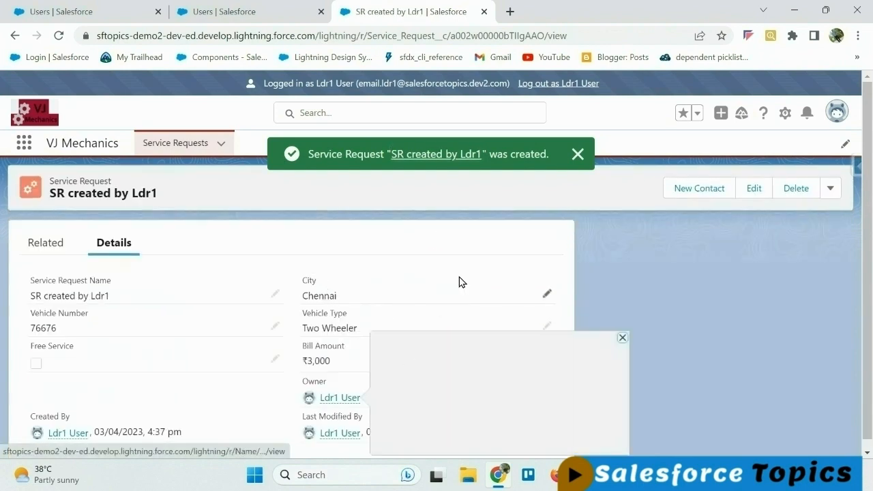
- View the additional record actions of SR created by Ldr1 and return to the Service Requests list
click(578, 155)
click(832, 188)
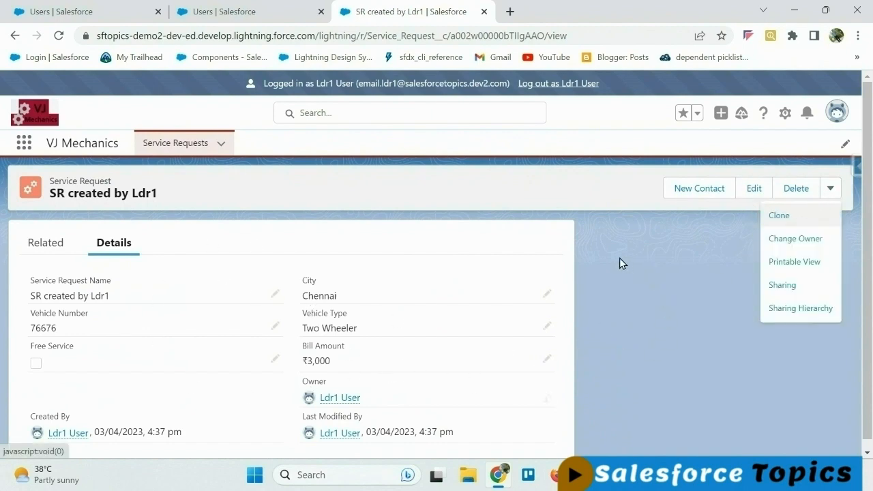
click(171, 144)
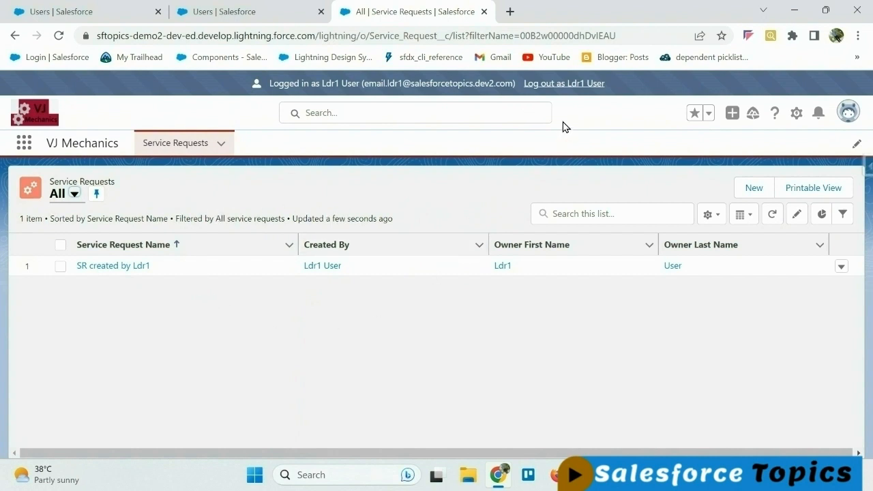
- Leave the Ldr1 session and, as Mgr, create service request "Sr Created By Mgr" with vehicle number 7987789, city Bangalore and bill amount 4000
key(ctrl+w)
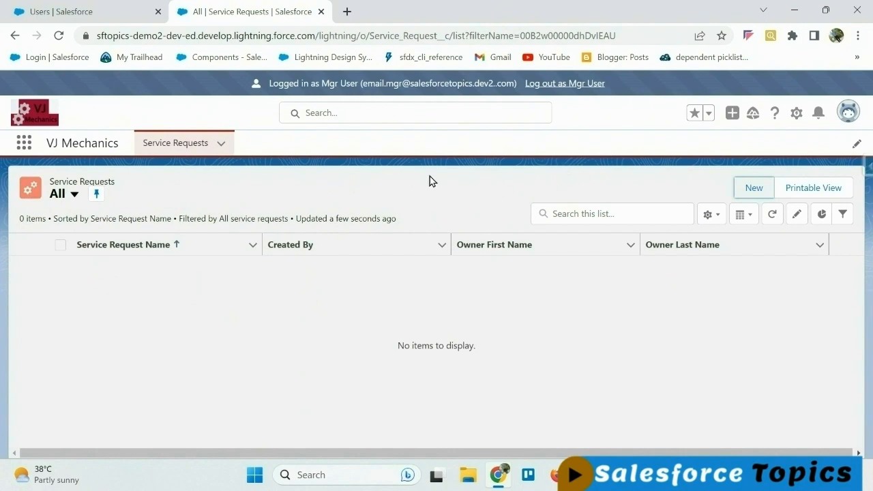
click(751, 188)
click(272, 206)
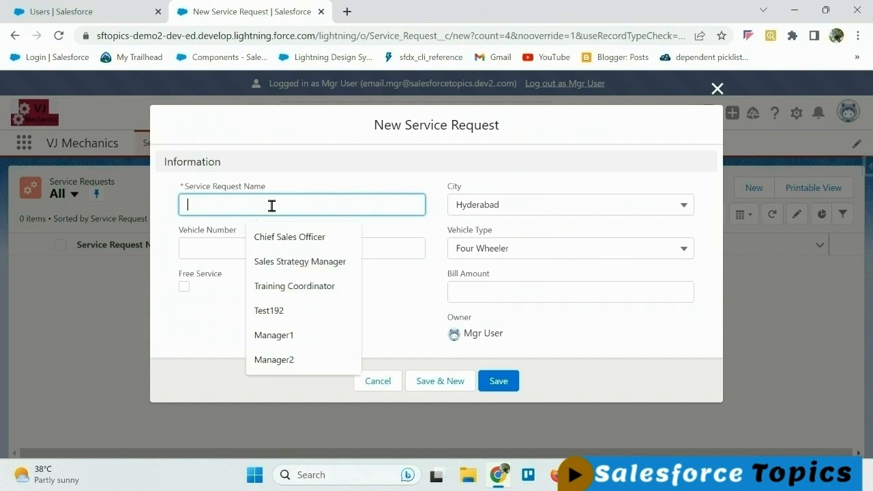
text(Sr)
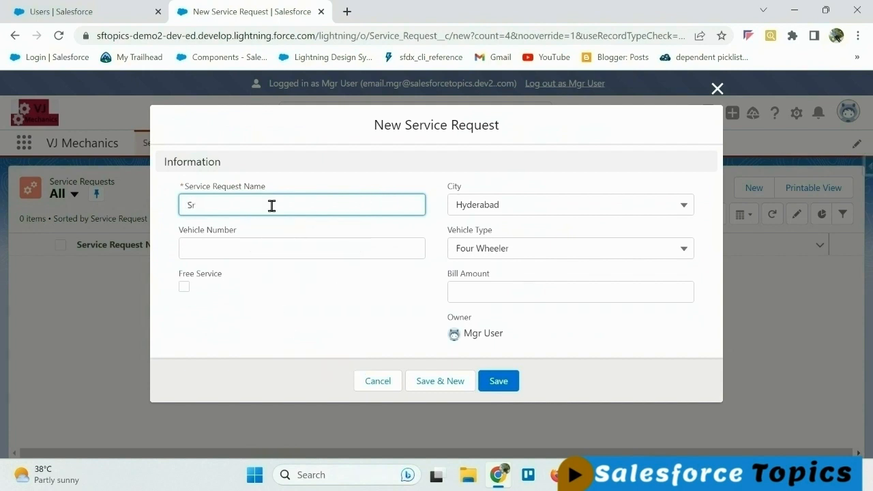
text(eated By M)
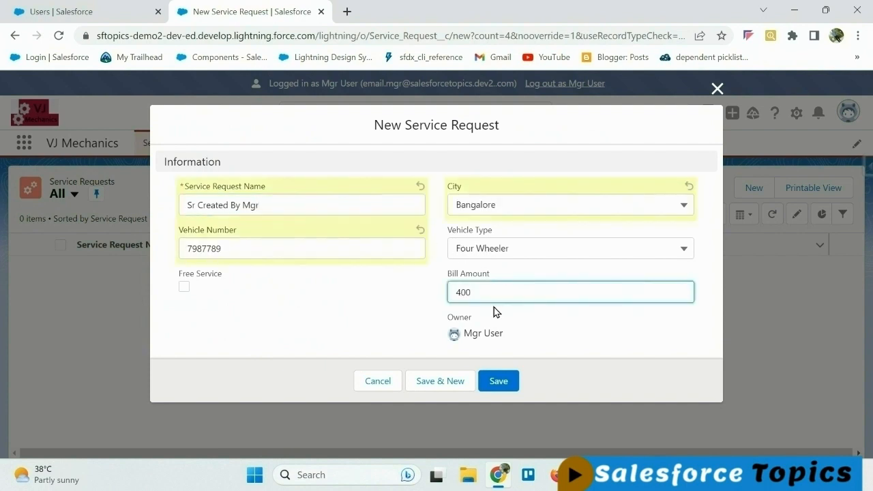
text(0)
click(501, 385)
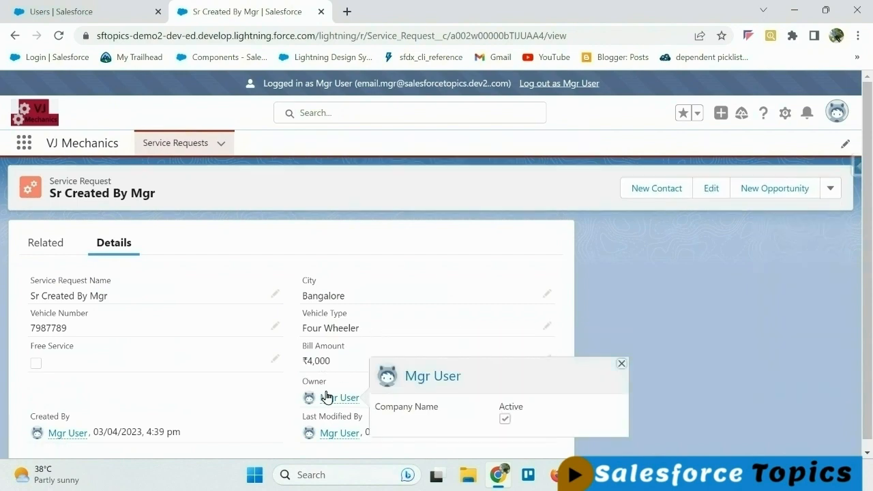
- Review the additional record actions available to the owner of Sr Created By Mgr
click(831, 189)
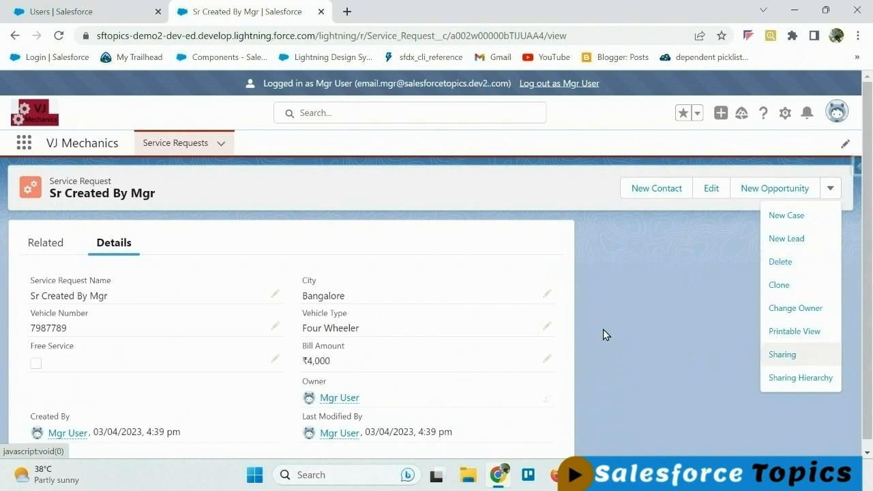
click(583, 304)
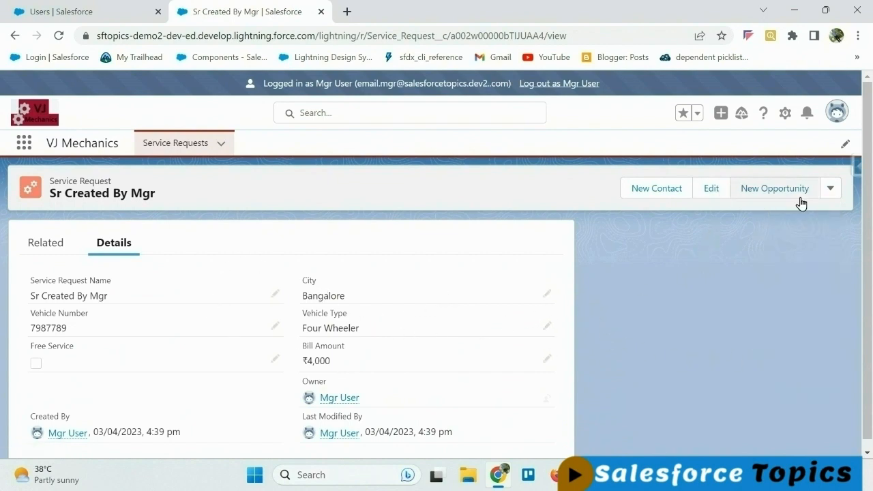
click(831, 191)
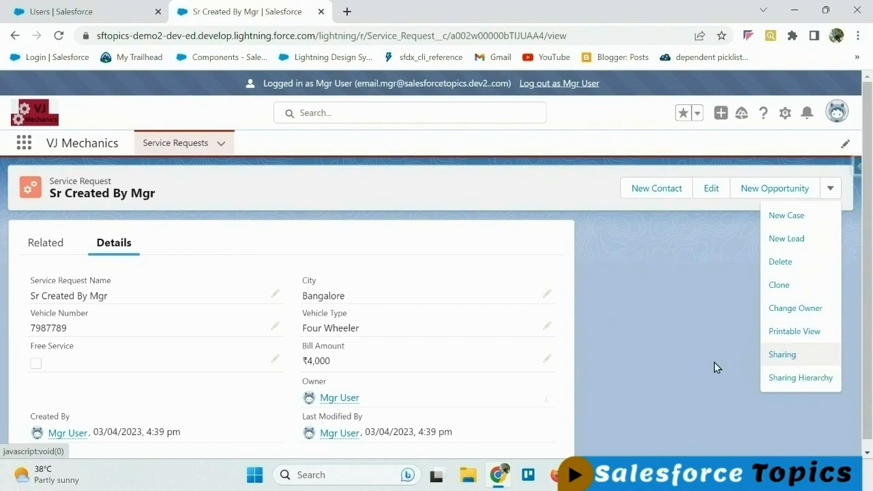
click(576, 322)
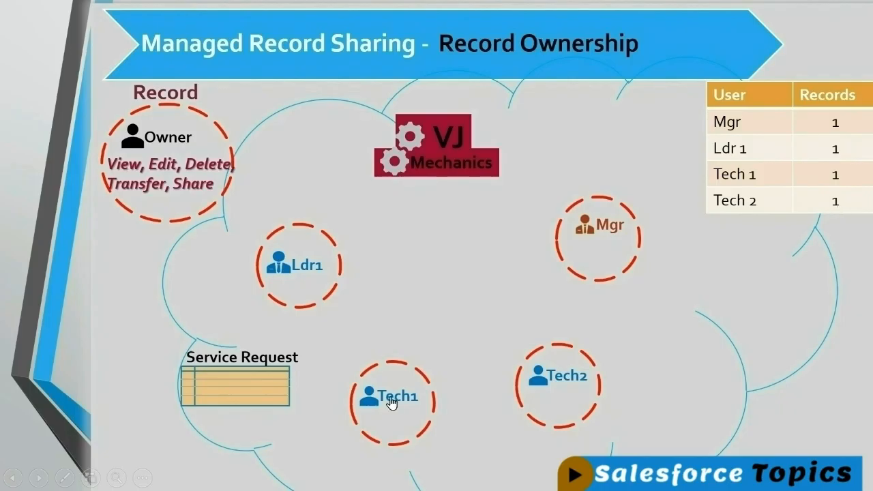
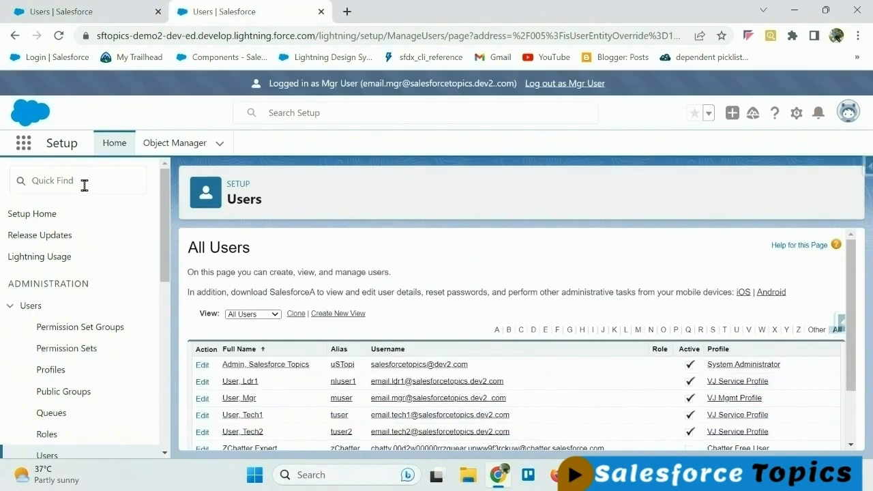
- In Sharing Settings, set the Service Request object's default internal access to Public Read/Write and save the organization-wide defaults
click(85, 185)
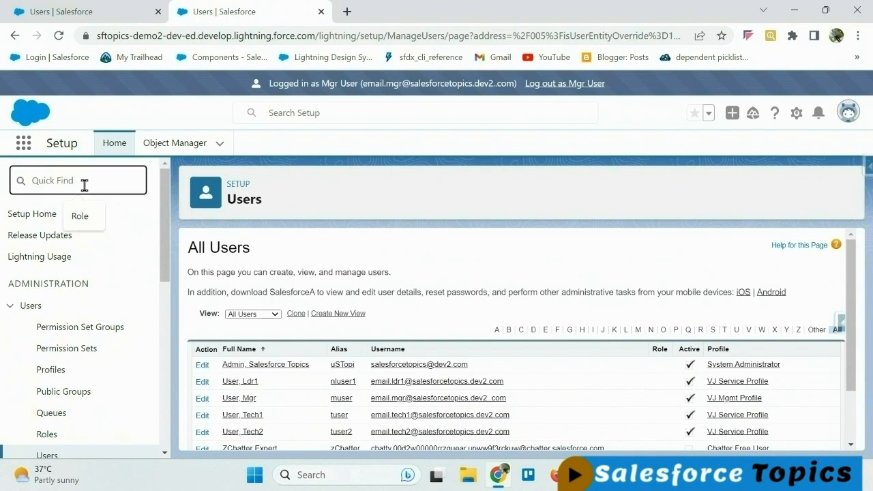
text(Sharing)
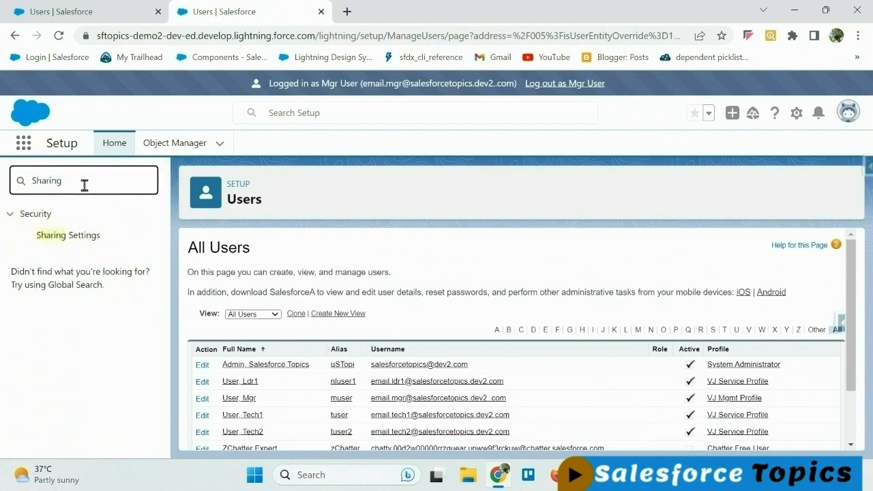
click(80, 237)
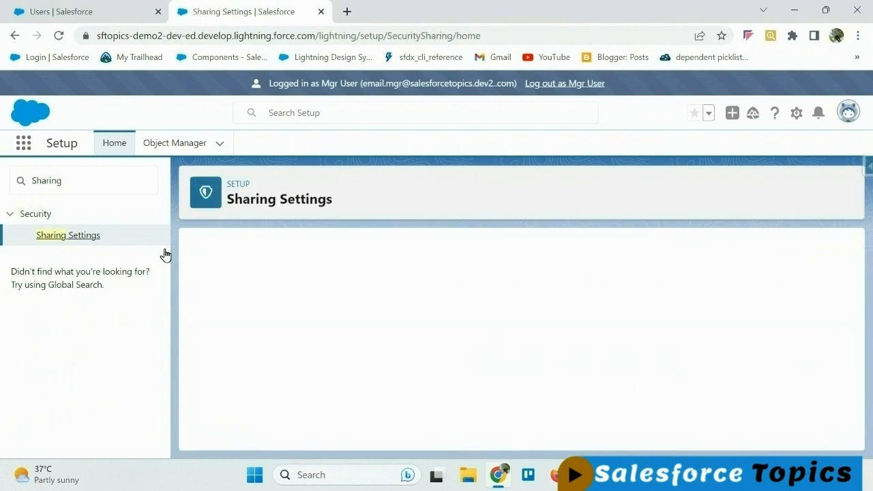
key(ctrl+f)
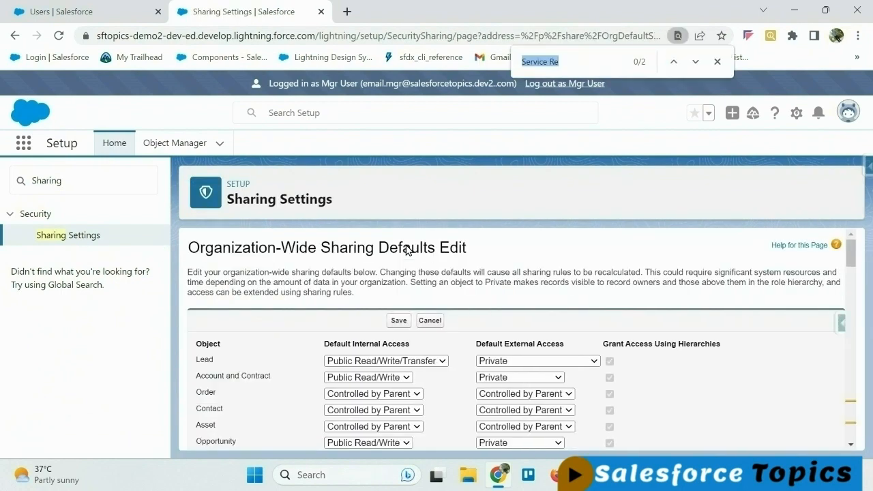
key(Return)
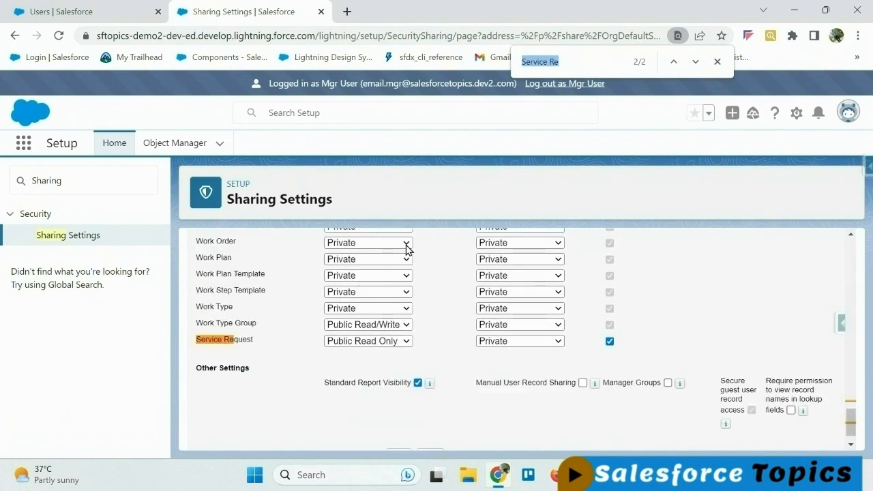
click(406, 341)
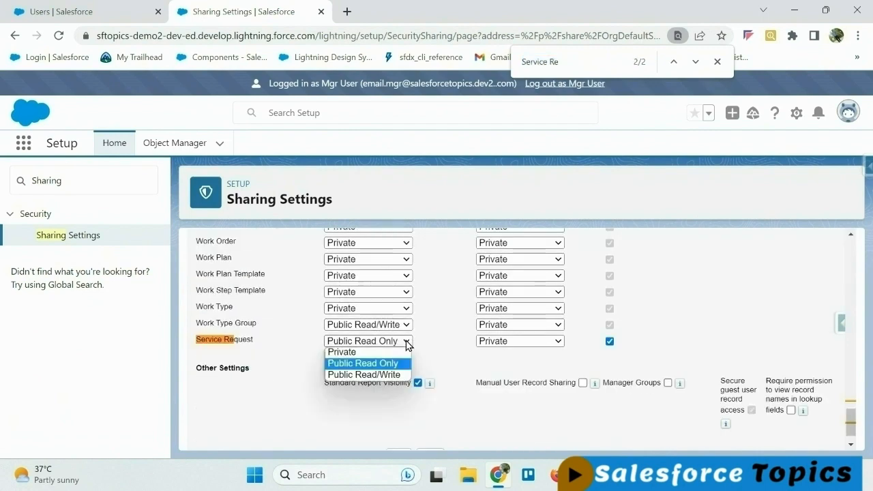
click(393, 375)
scroll(427, 361, up, 20)
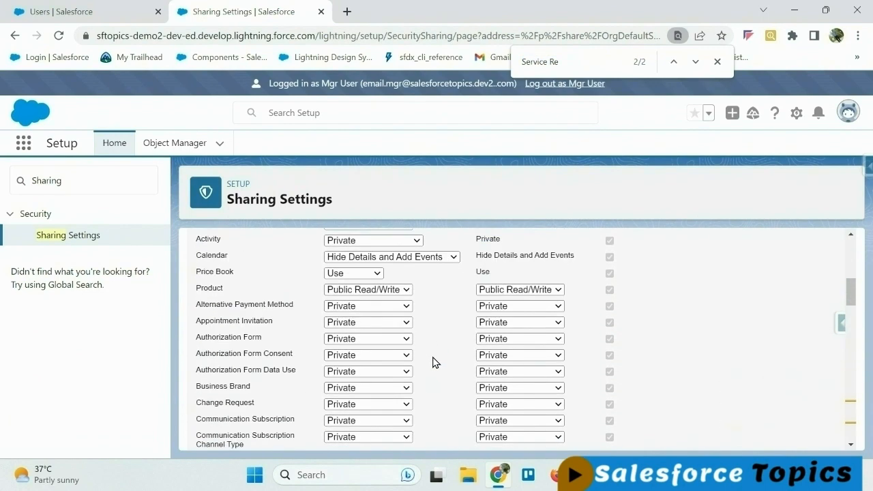
click(399, 321)
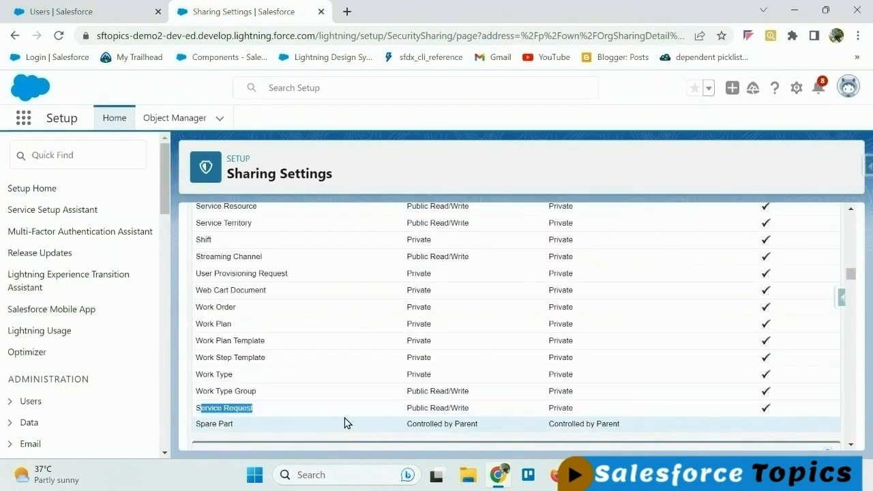
- Check the Service Request object's default internal access, find the Users setup page by searching for "user" and log in as Tech1
click(409, 407)
drag(410, 407, 474, 409)
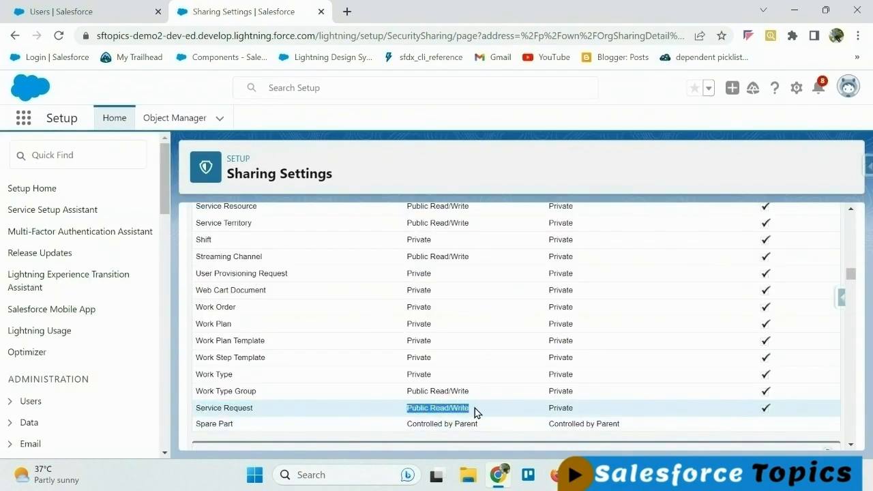
click(81, 154)
text(u)
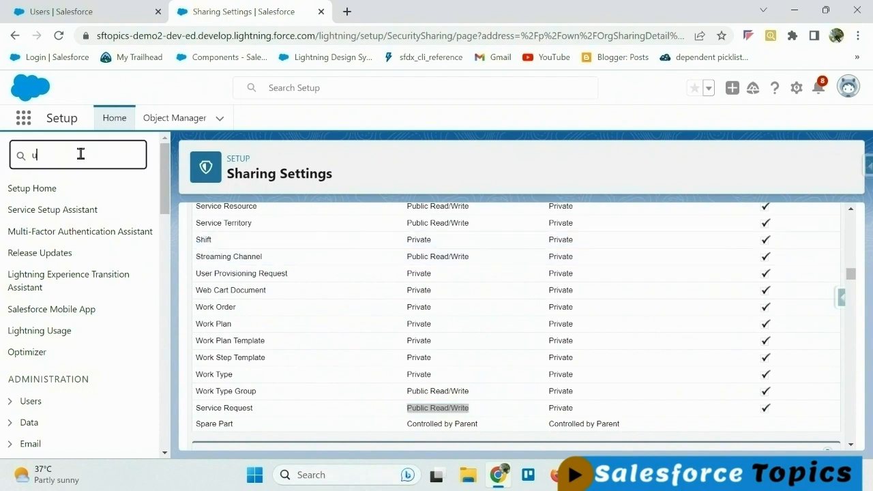
text(ser)
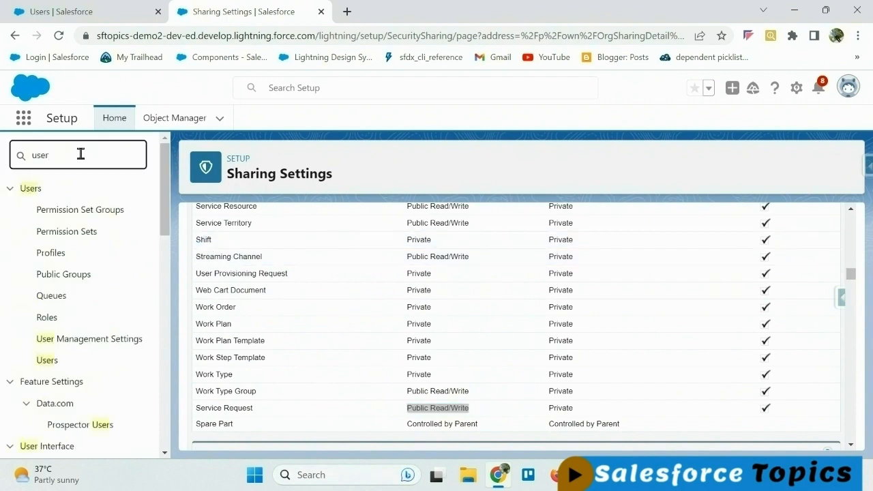
click(46, 362)
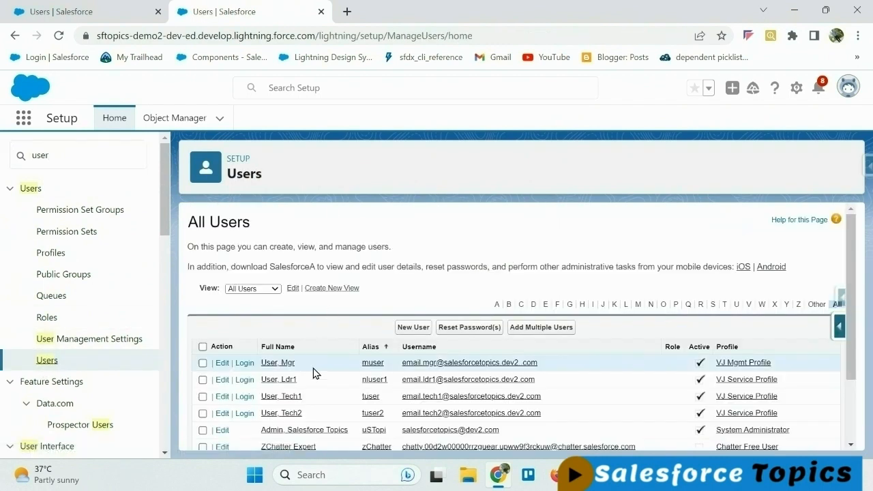
click(247, 400)
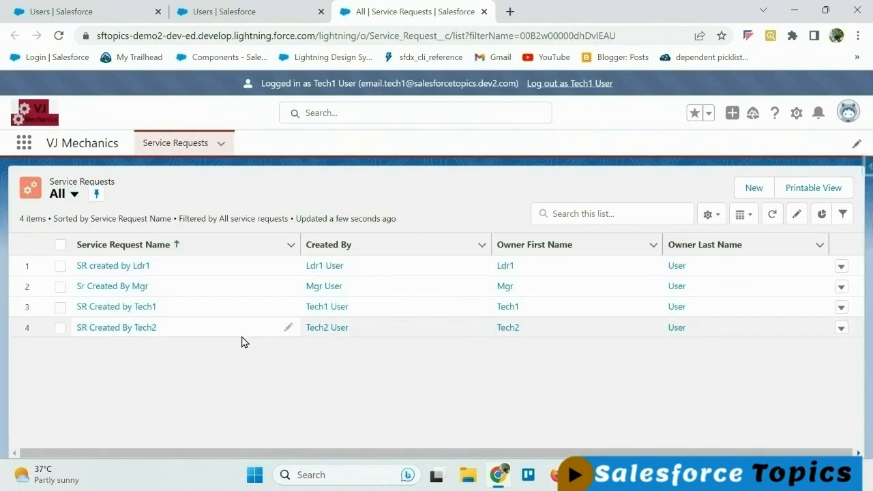
- Set the bill amount of SR Created by Tech1 to 1004, save it and return to the Service Requests list
click(149, 311)
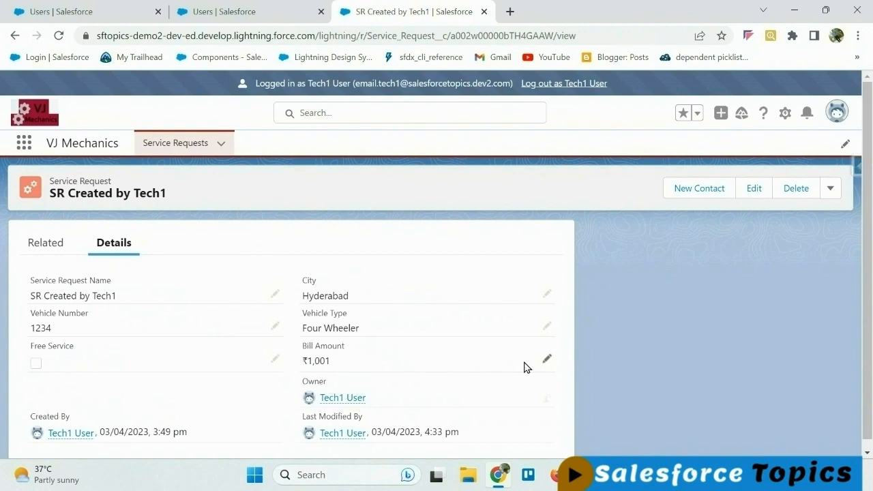
click(548, 363)
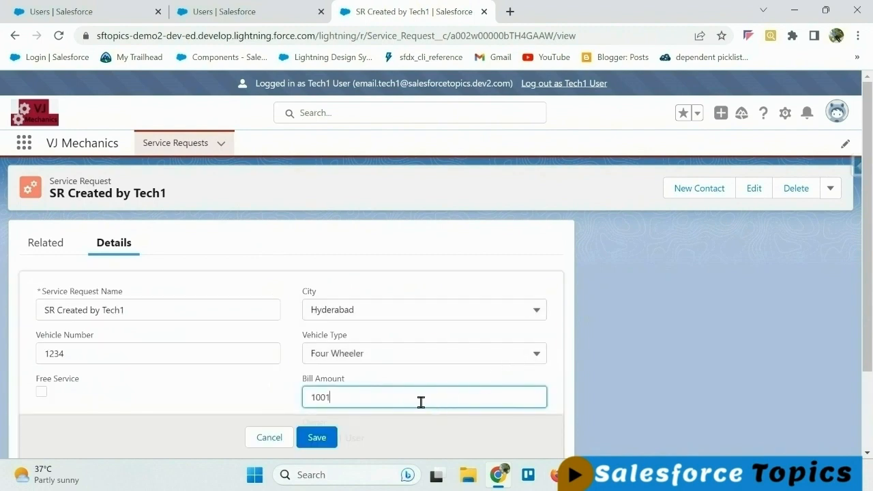
click(318, 438)
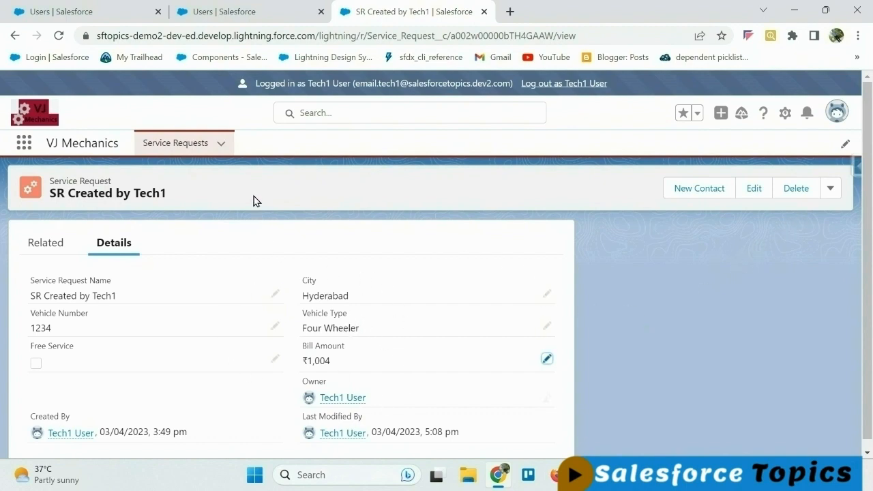
click(186, 144)
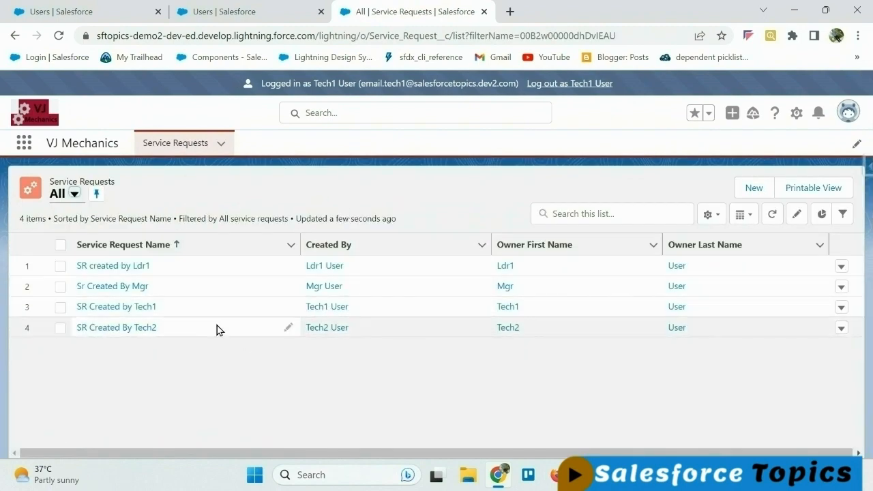
- Set the bill amount of SR created by Ldr1 to 3005 and save the record
click(137, 270)
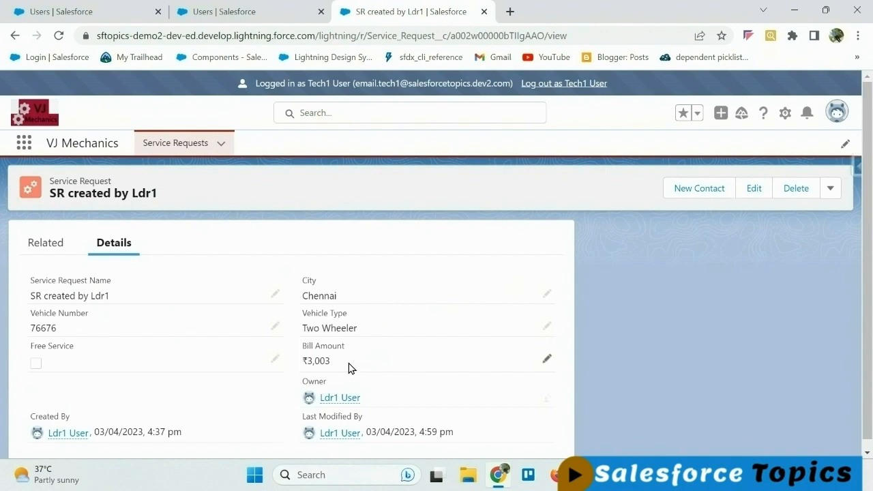
click(547, 361)
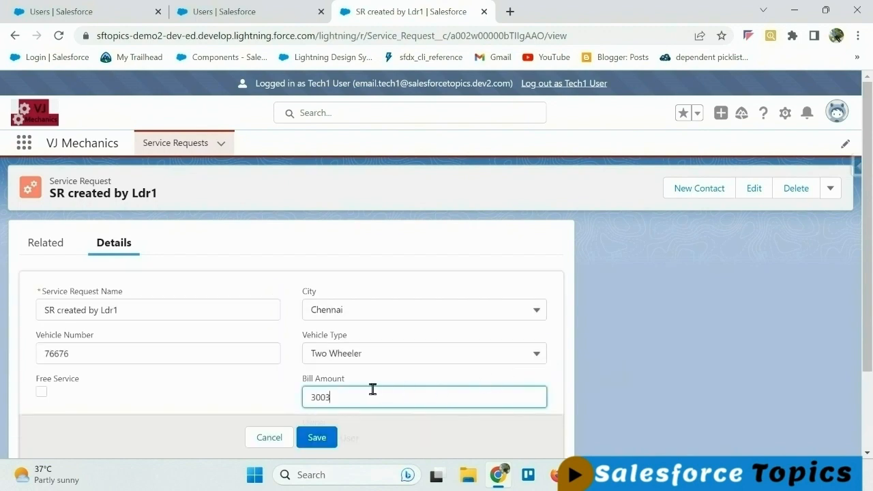
click(318, 437)
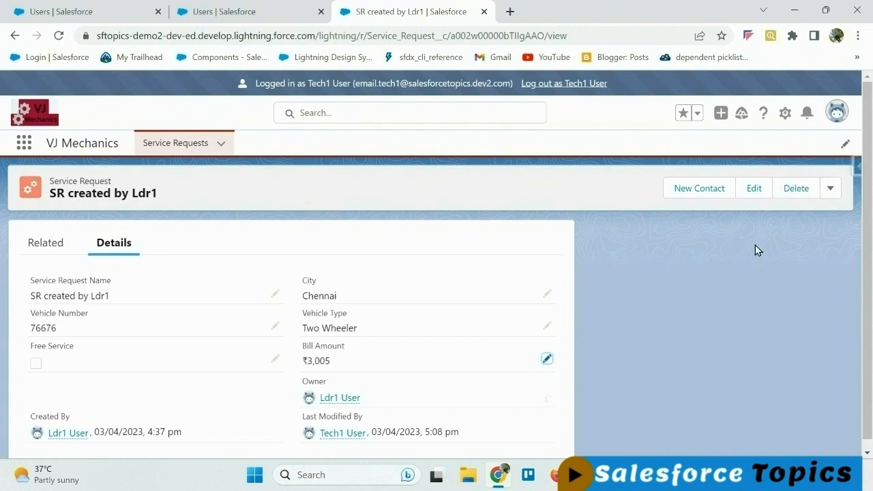
- Try to delete SR created by Ldr1 as Tech1 and return to the Service Requests list
click(795, 193)
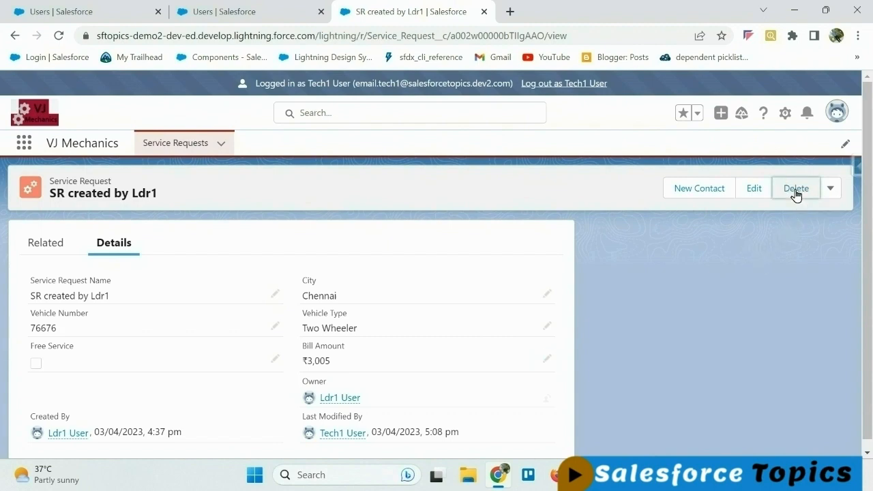
click(628, 293)
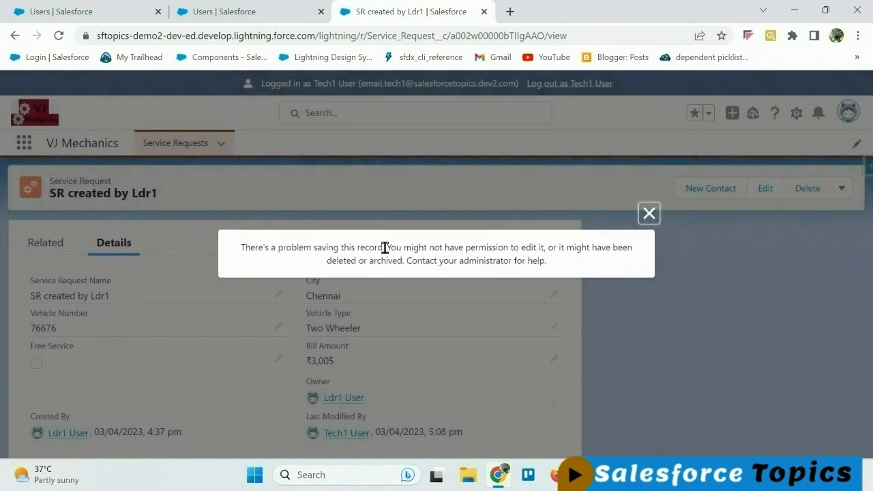
drag(384, 248, 524, 243)
click(166, 144)
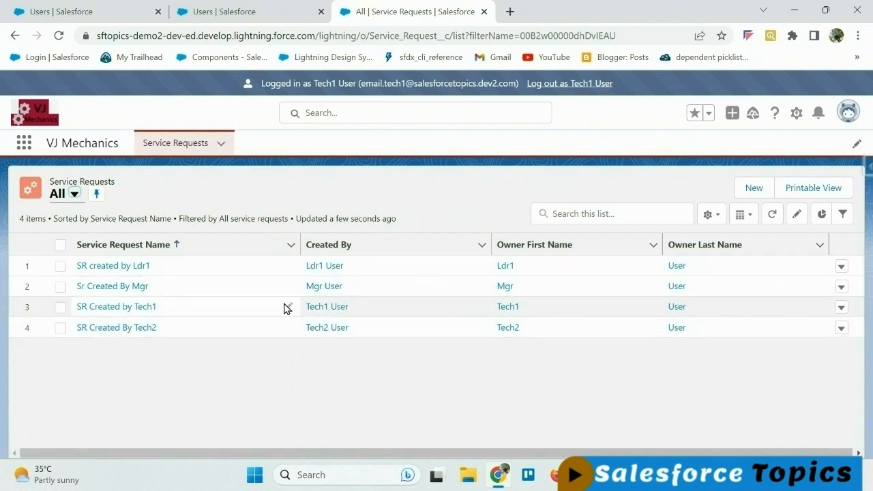
- Set the bill amount of SR Created By Tech2 to 2005 and save the record
click(135, 328)
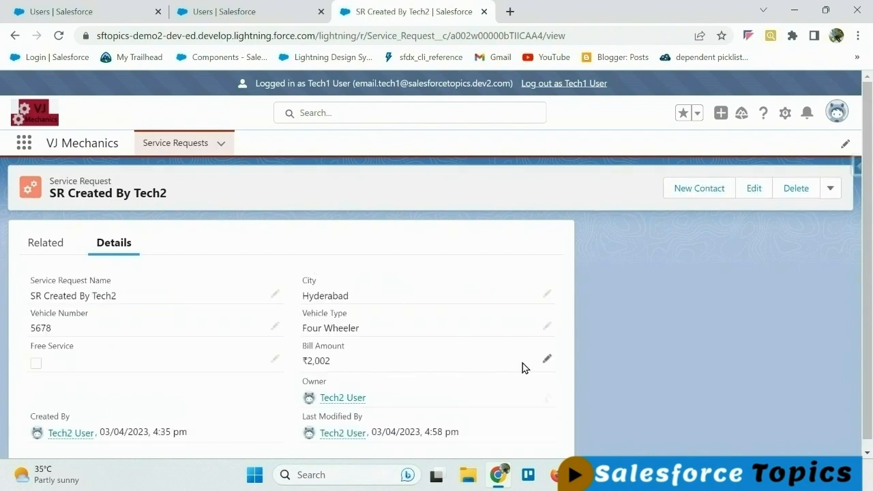
click(547, 359)
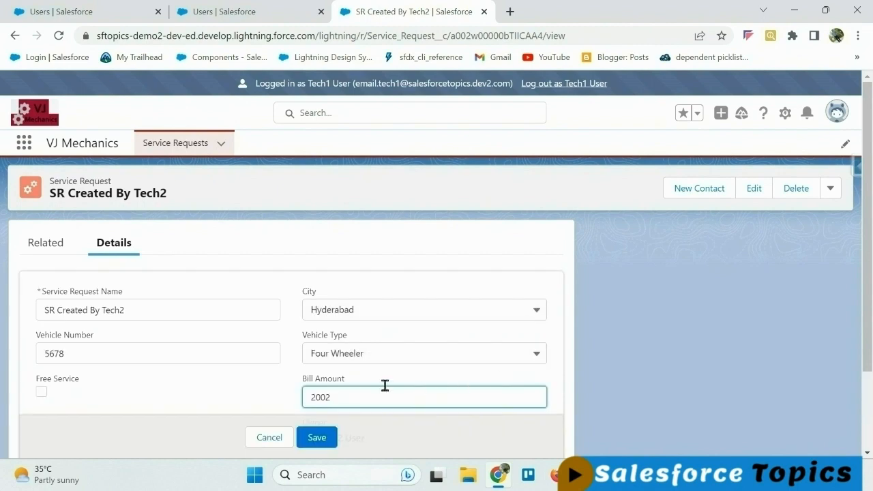
text(5)
click(316, 437)
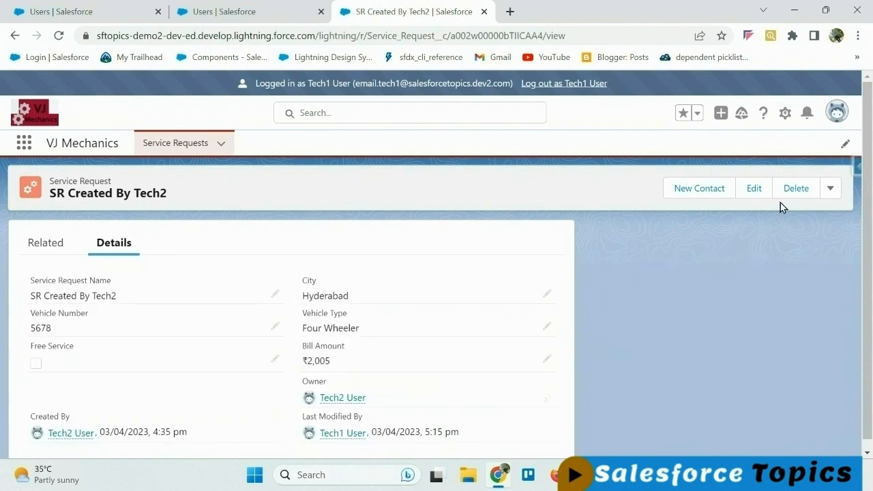
- Try to delete SR Created By Tech2 as Tech1
click(793, 189)
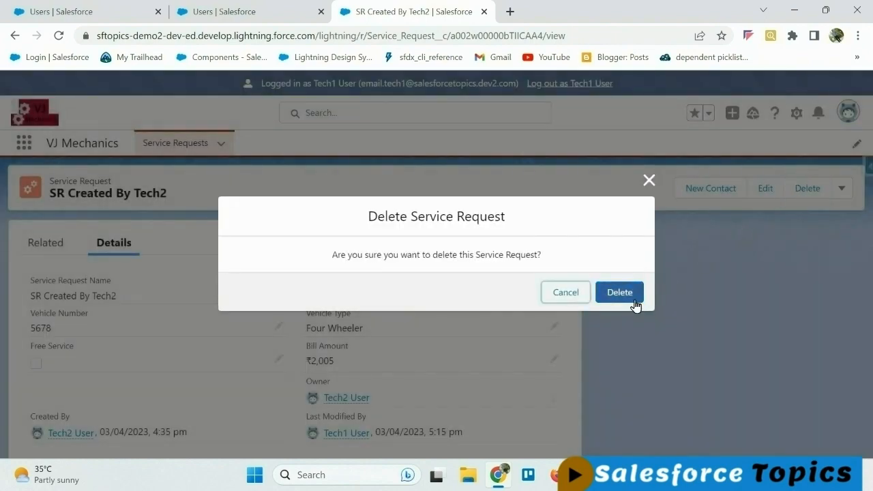
click(628, 292)
click(646, 215)
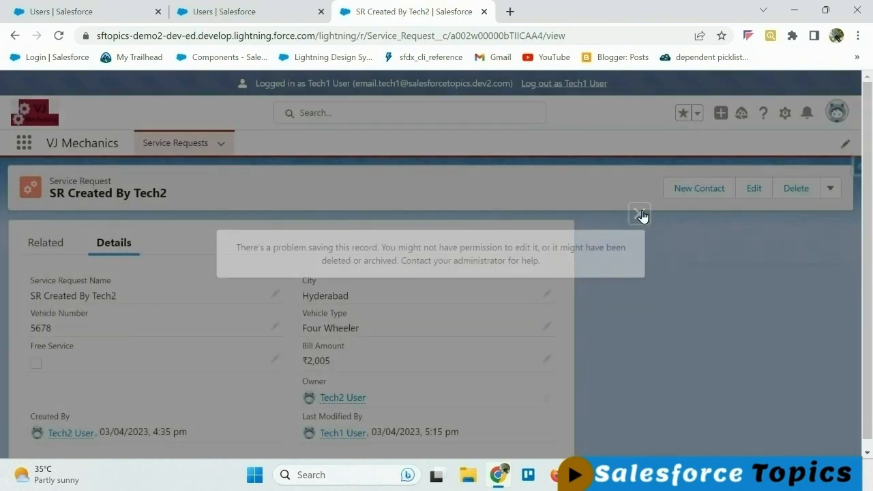
- Log out as Tech1, log in as Tech2 and try to delete SR Created by Tech1
click(552, 84)
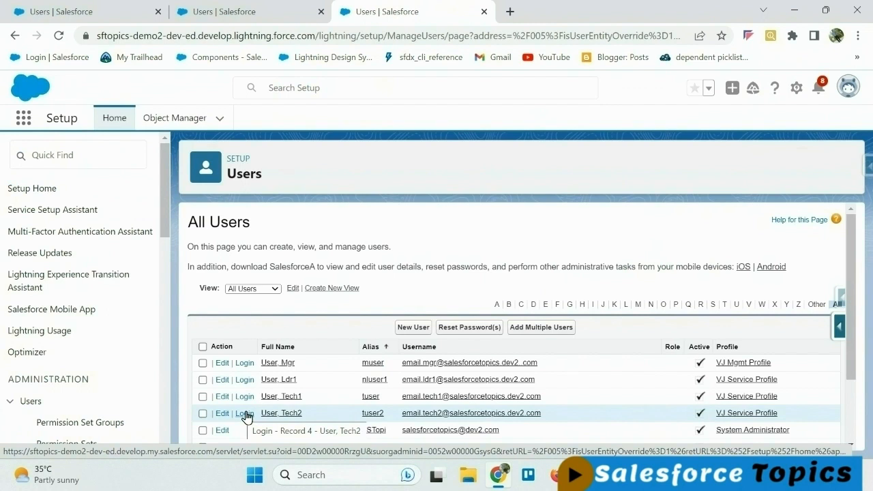
click(246, 418)
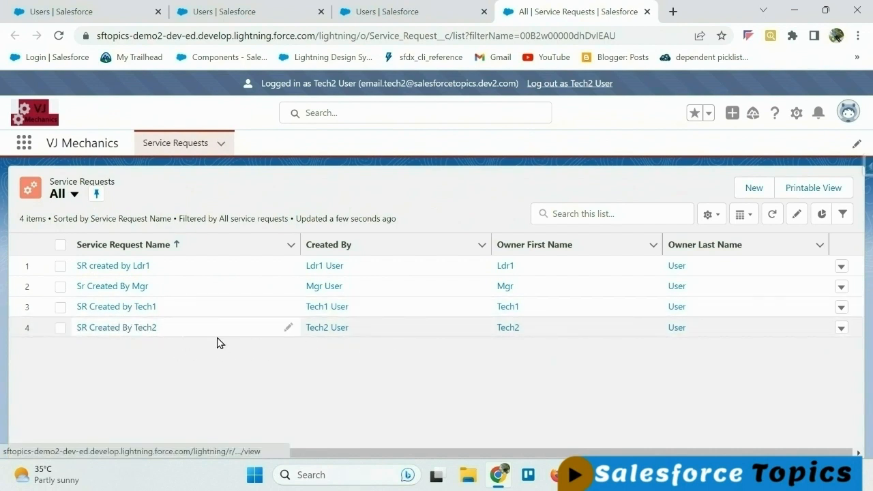
click(134, 306)
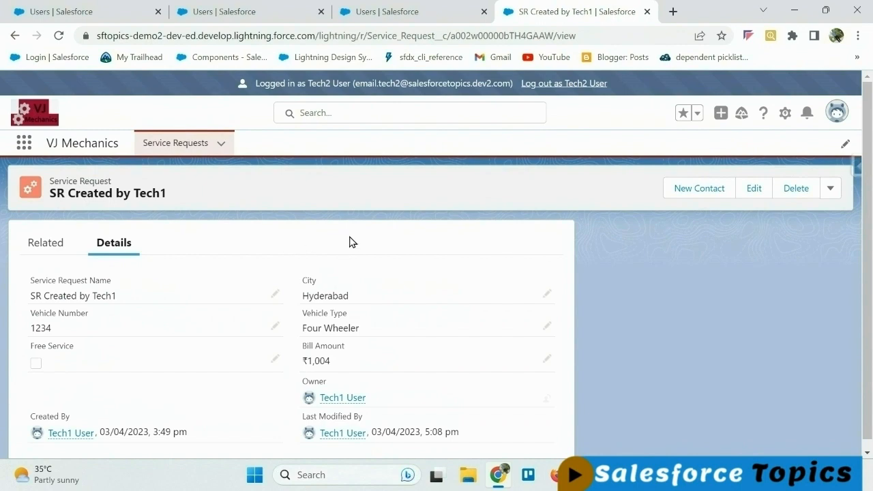
click(796, 191)
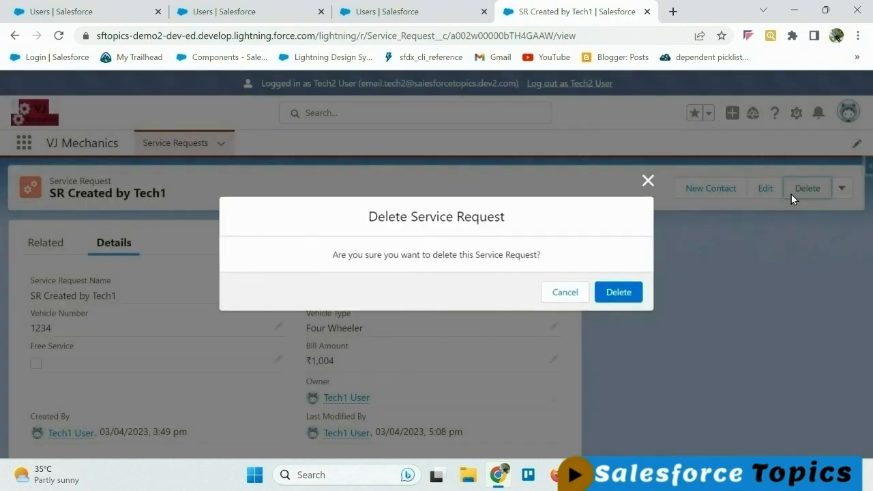
click(633, 292)
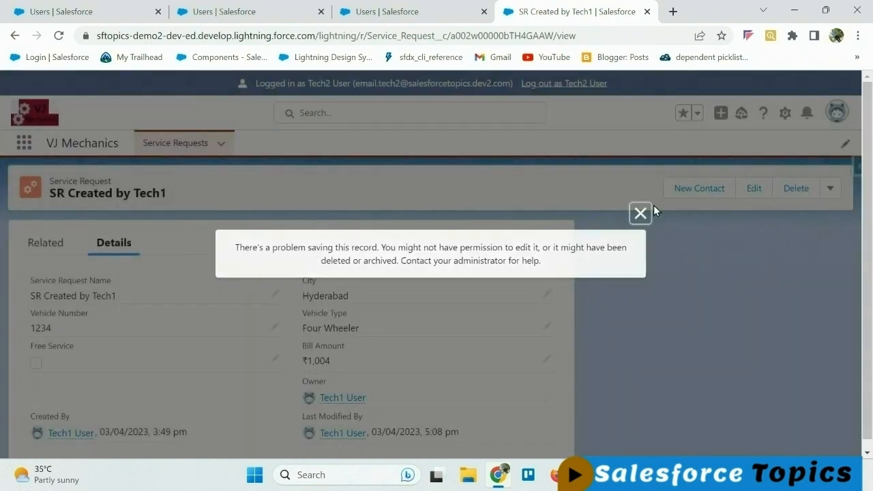
click(641, 213)
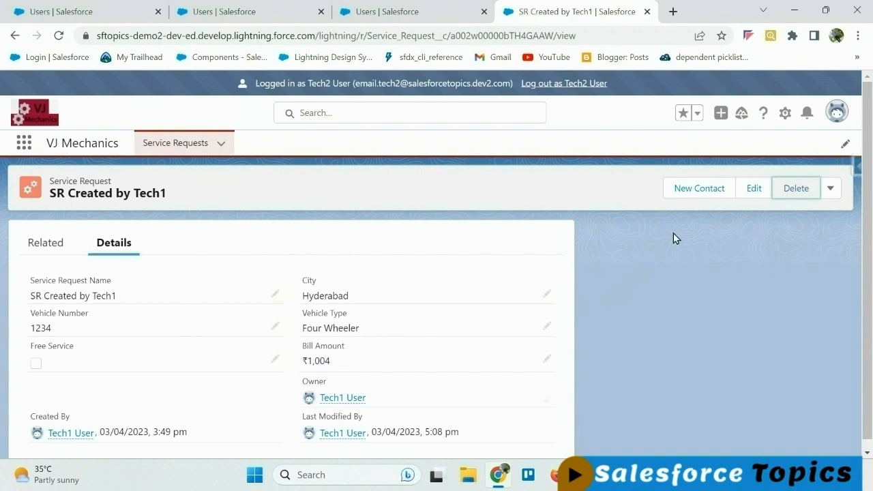
- Set the bill amount of SR Created by Tech1 to 1005, save it and return to the Service Requests list
click(758, 189)
click(500, 264)
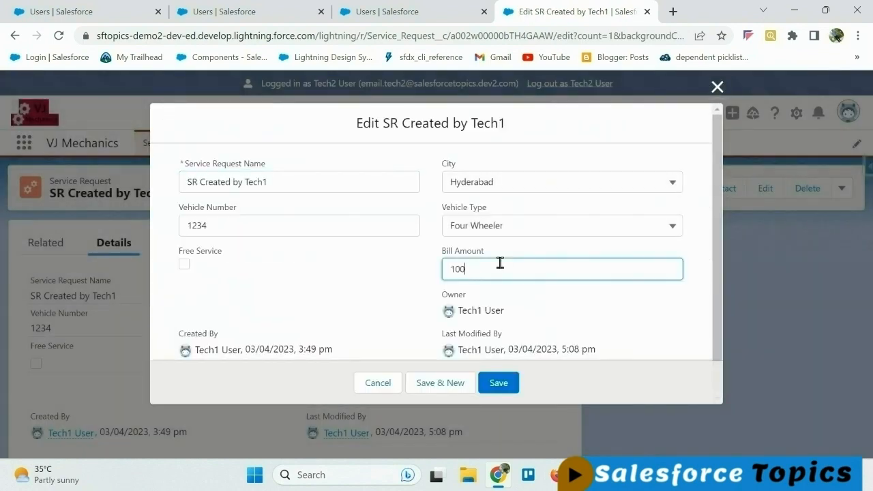
click(499, 383)
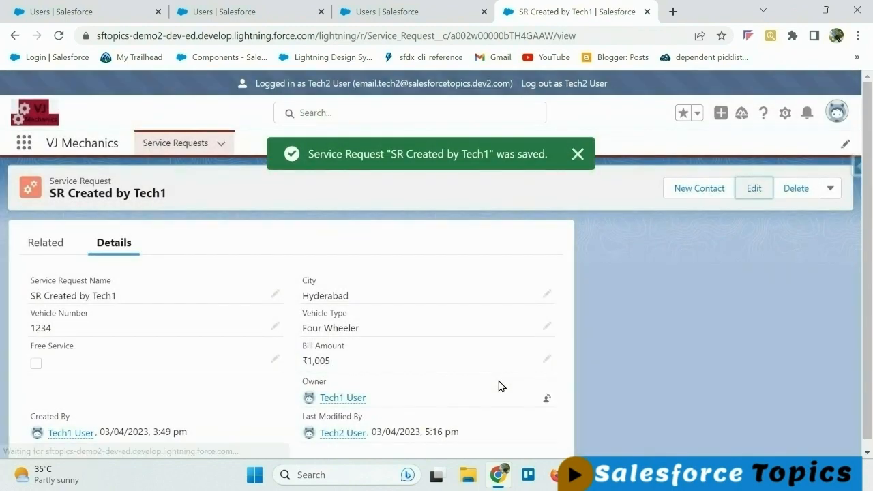
click(578, 154)
click(159, 147)
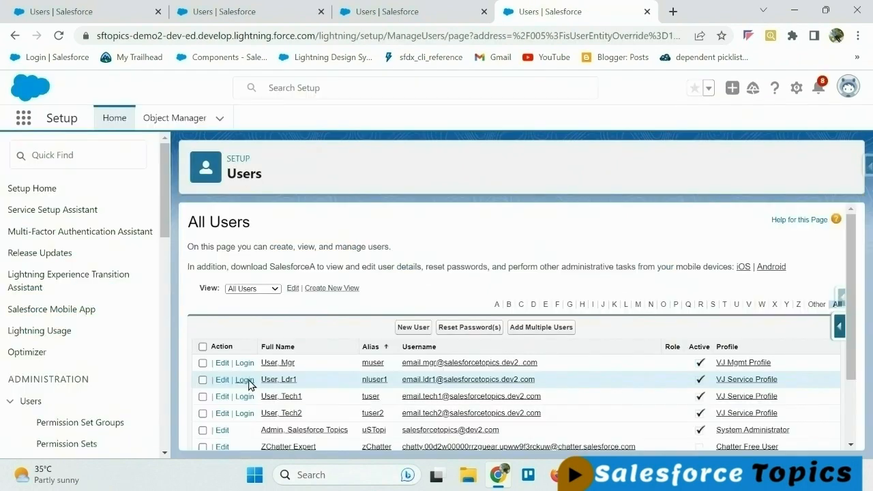
- Log in as Ldr1, set the bill amount of SR Created by Tech1 to 10089 and save the record
click(244, 380)
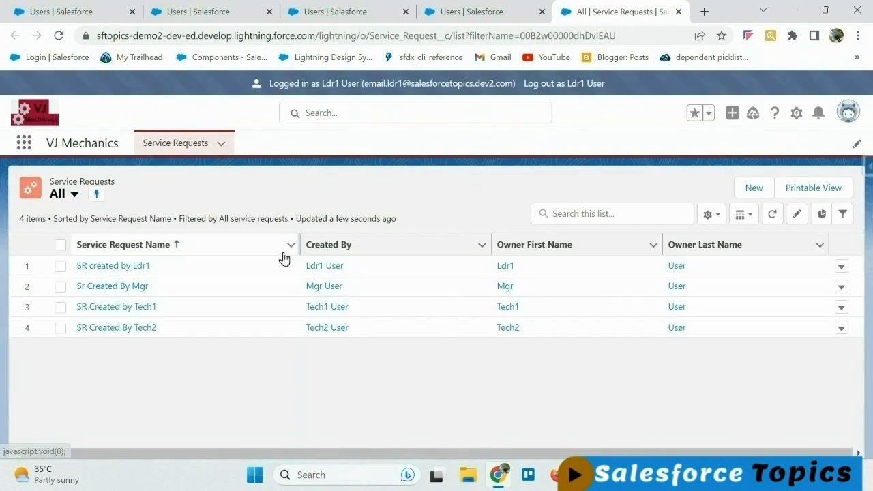
click(140, 308)
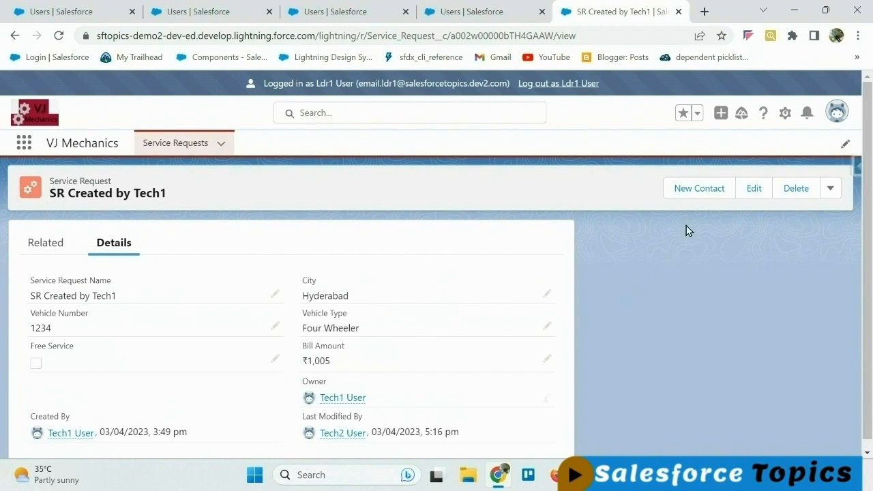
click(753, 187)
click(478, 268)
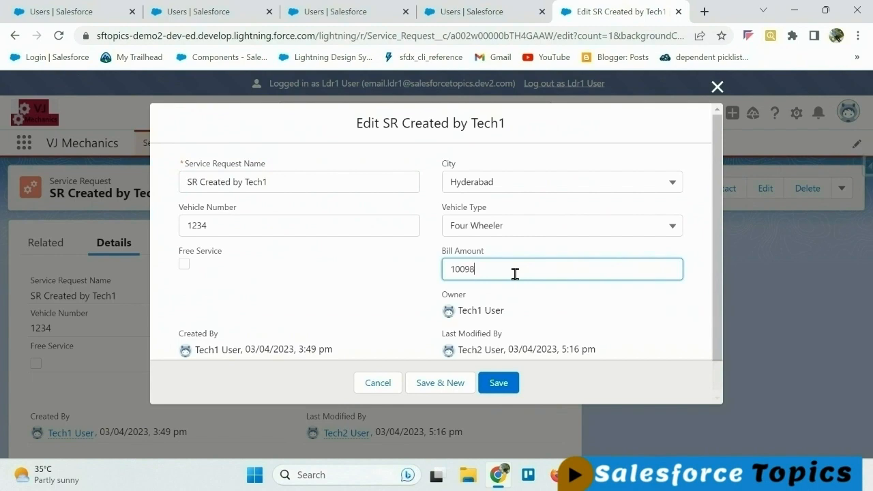
click(499, 382)
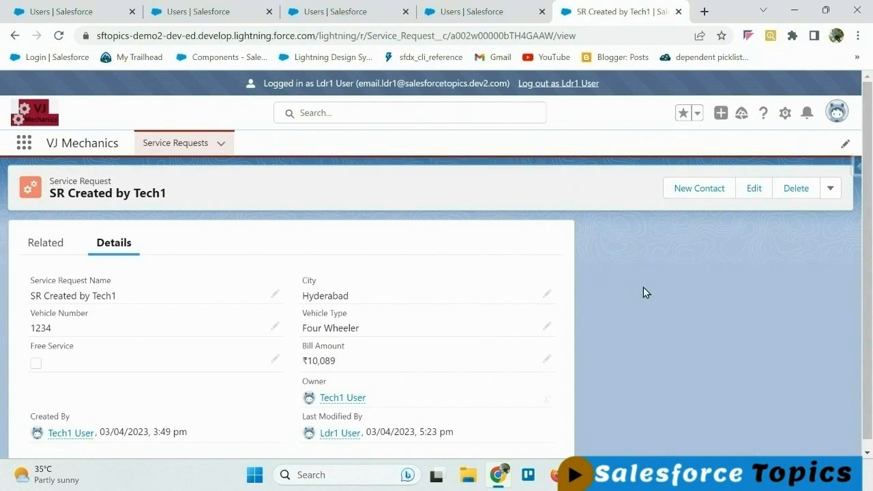
- Try to delete SR Created by Tech1 as Ldr1 and return to the Service Requests list
click(802, 190)
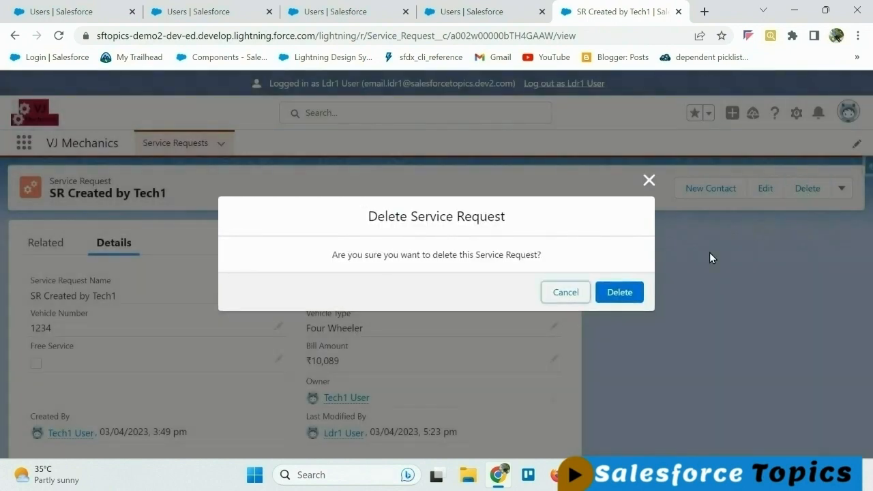
click(634, 293)
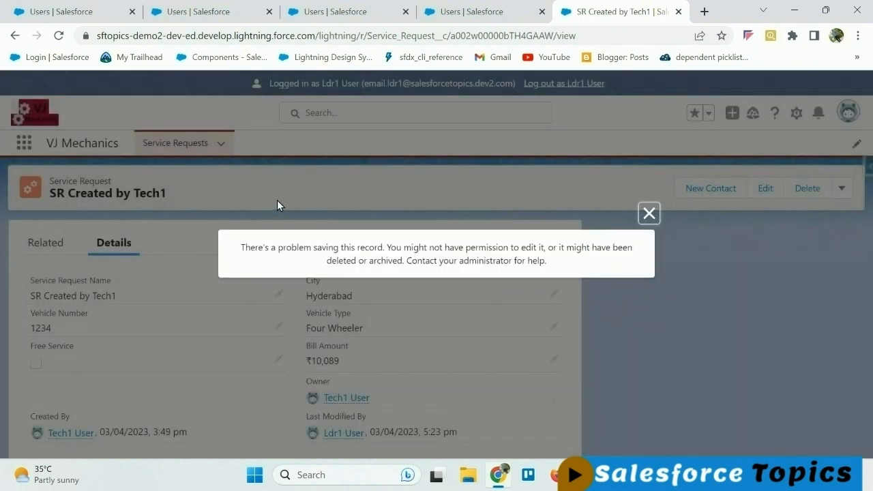
click(651, 213)
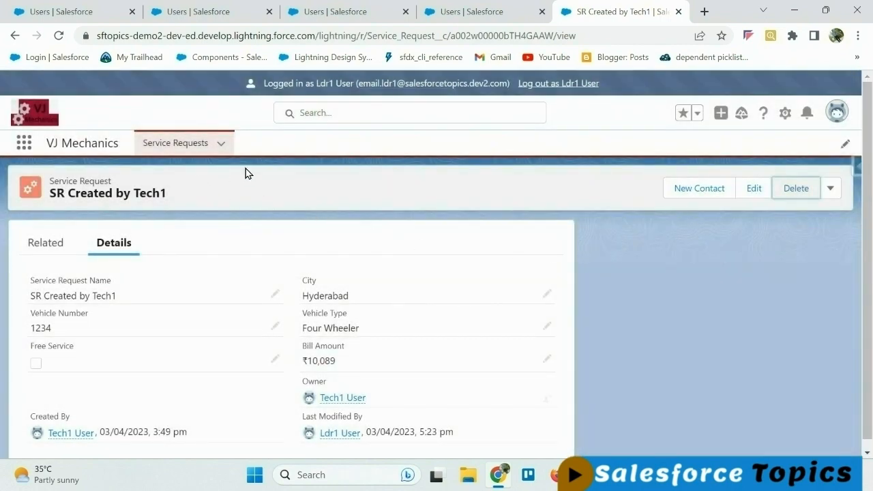
click(176, 144)
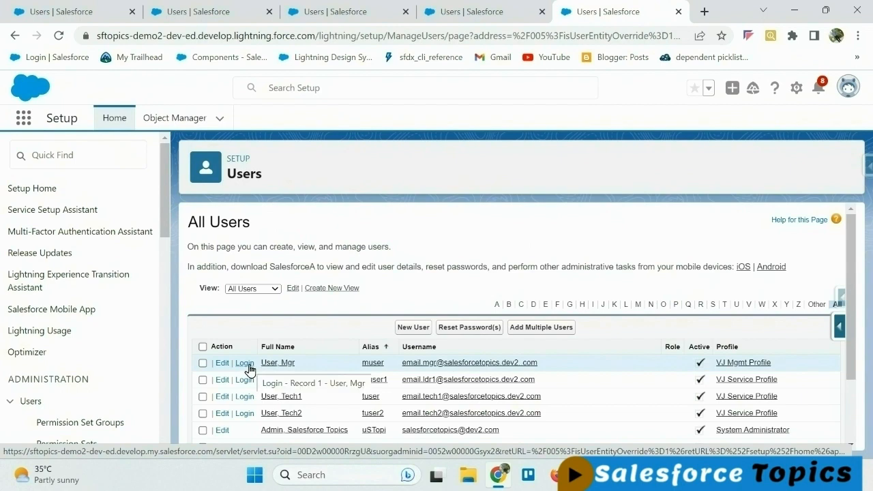
- Log in as Mgr and review the additional record actions available for Sr Created By Mgr
click(247, 365)
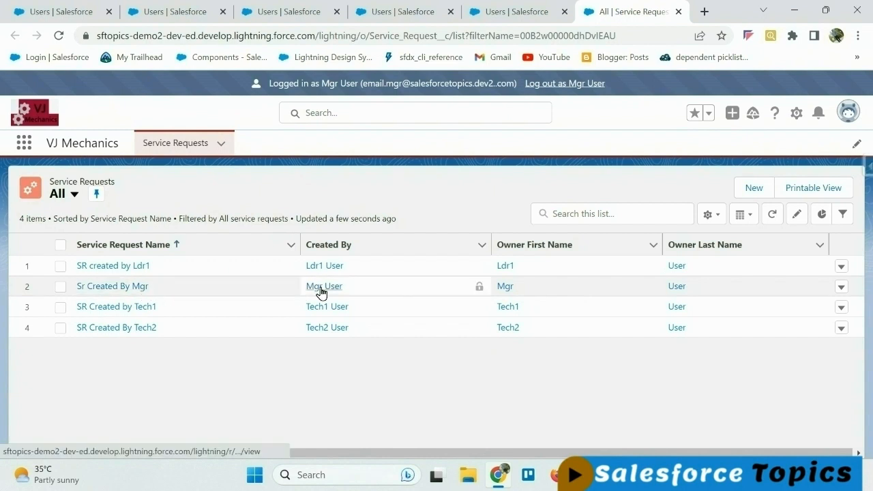
click(131, 287)
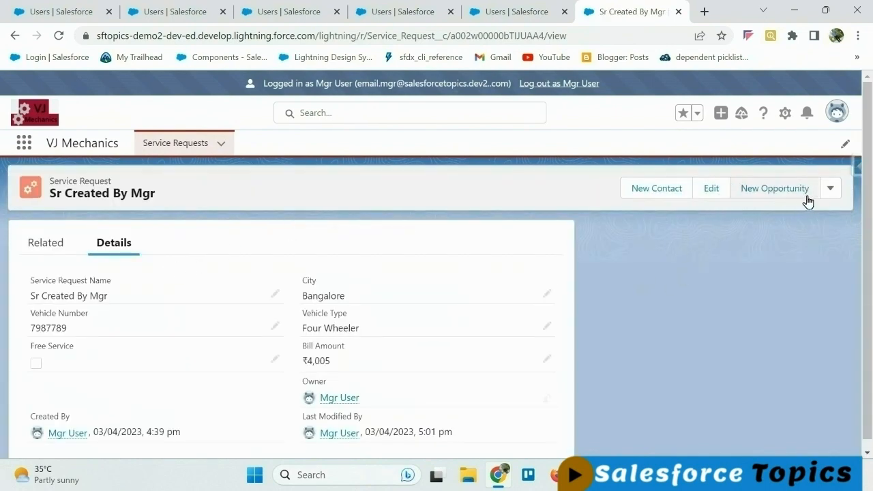
click(831, 191)
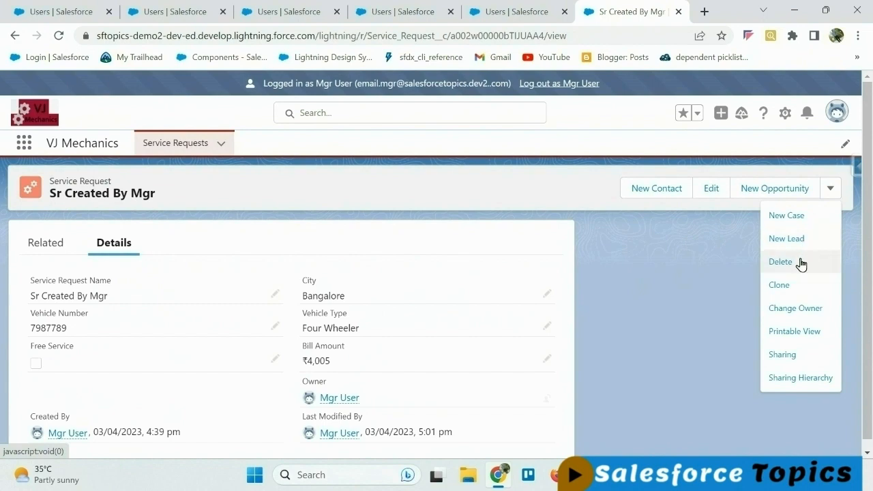
click(642, 336)
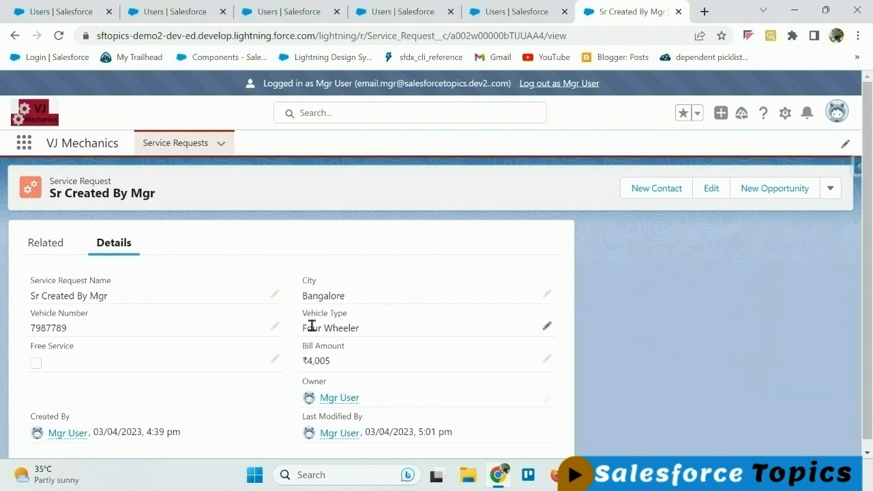
- Open SR Created by Tech1 as Mgr, set its bill amount to 100898 and save the record
click(171, 145)
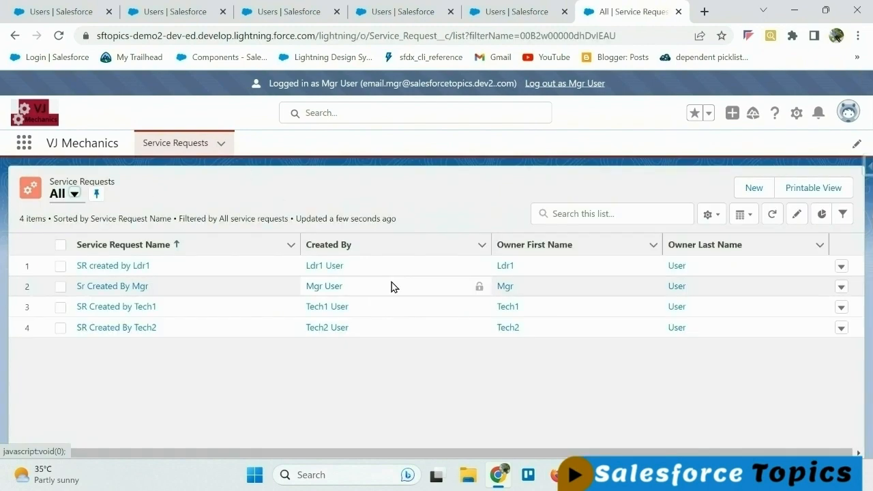
click(145, 308)
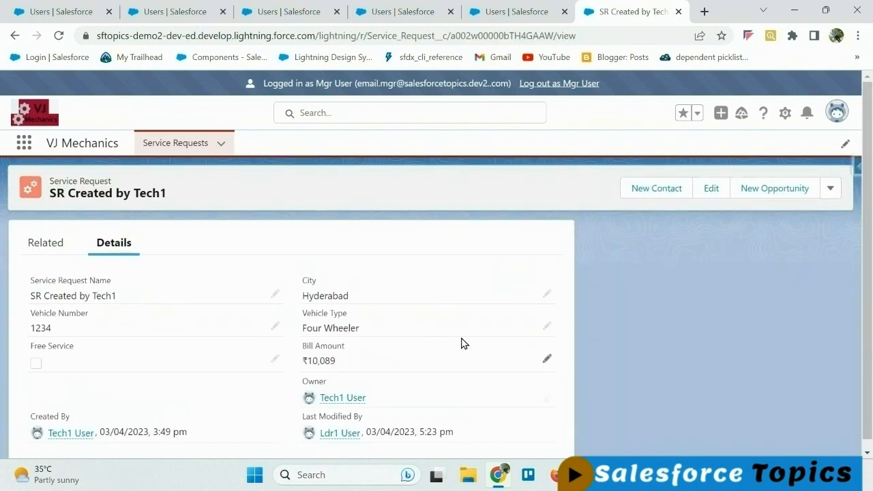
click(548, 361)
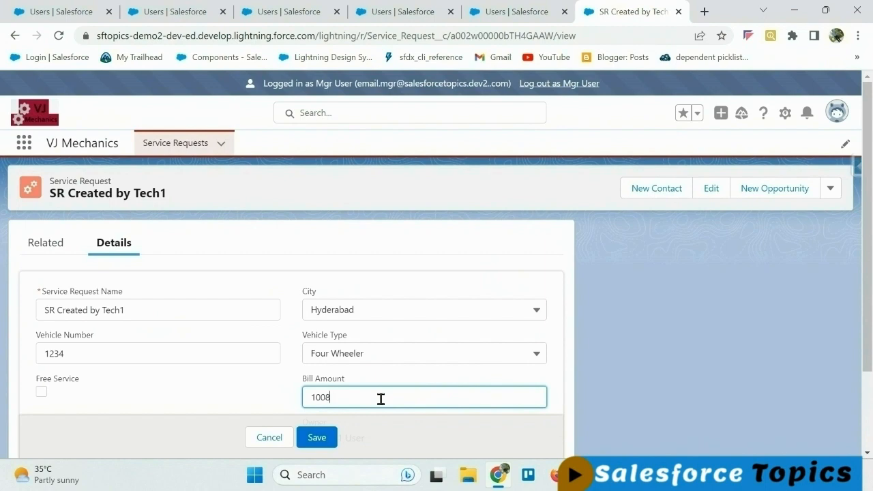
click(318, 439)
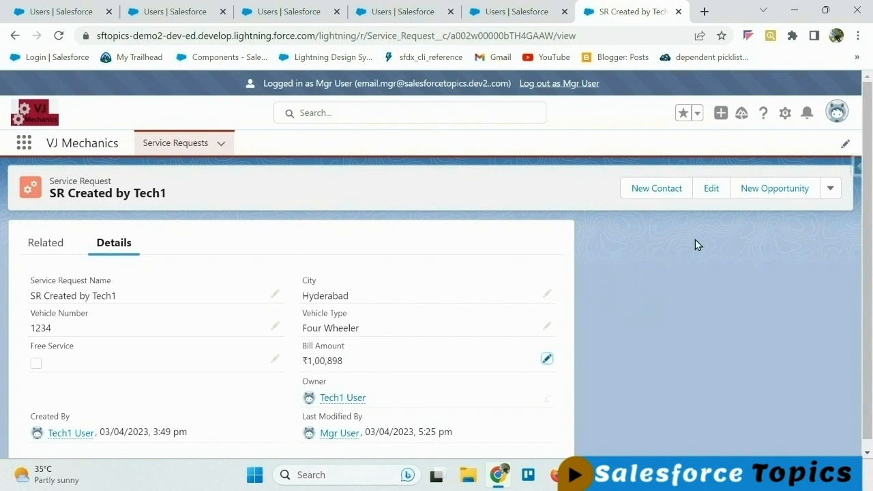
- Try to delete SR Created by Tech1 as Mgr and return to the Service Requests list
click(830, 190)
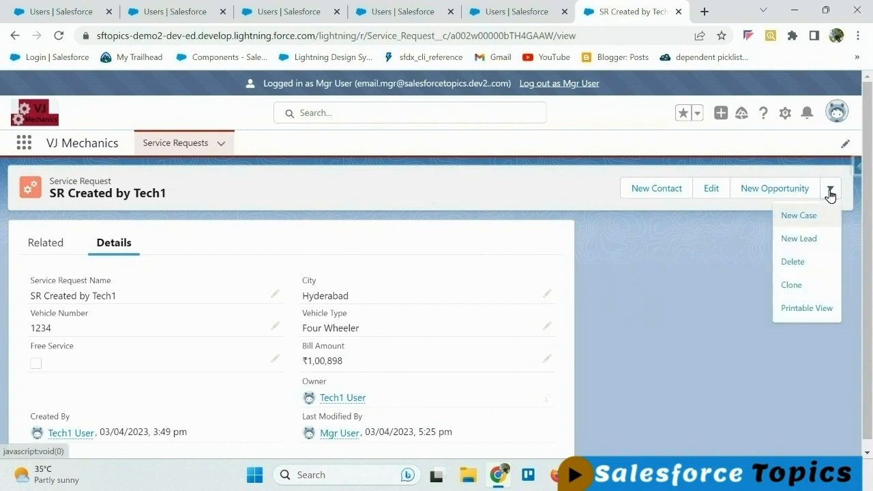
click(791, 261)
click(631, 292)
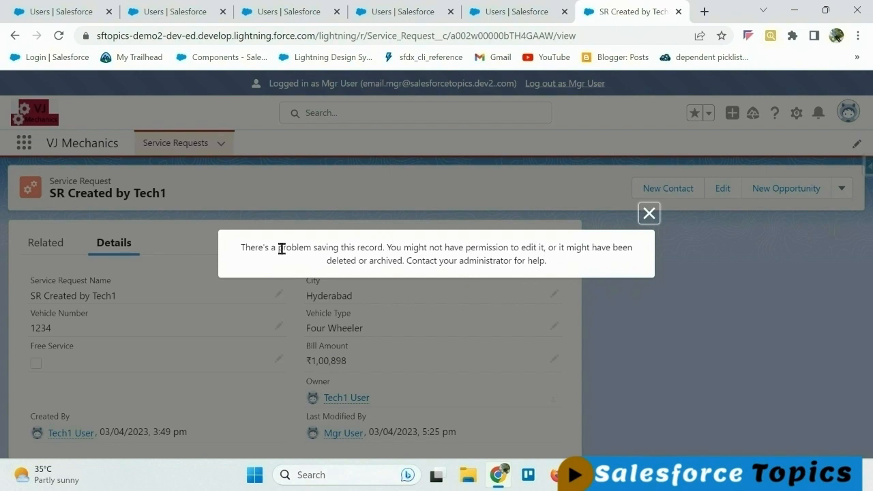
click(179, 144)
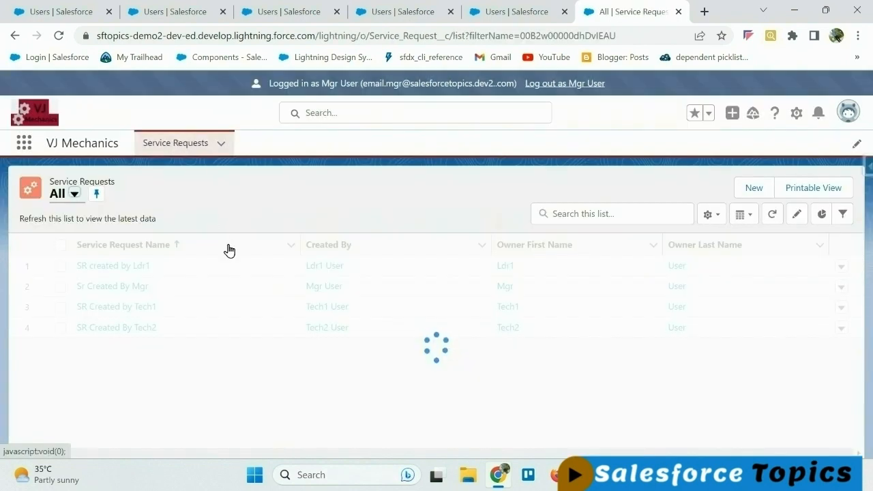
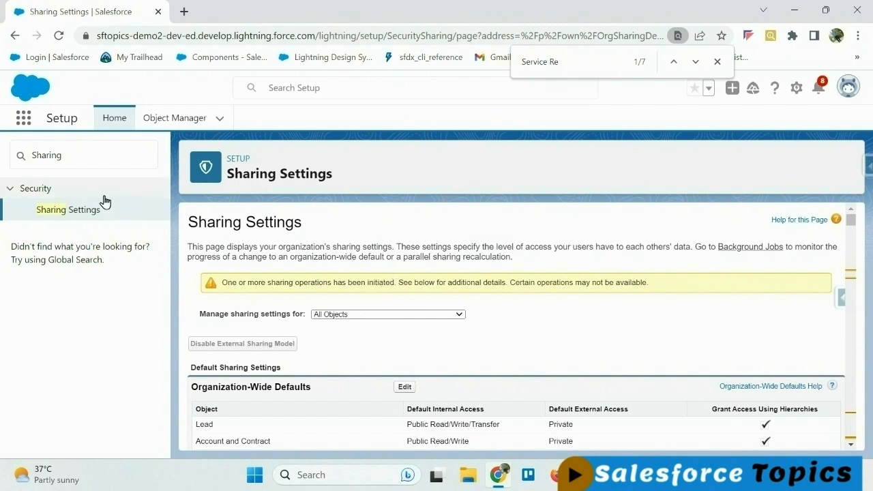
- Search Setup for "user", open the Users list and log in as the Tech1 user
double_click(50, 160)
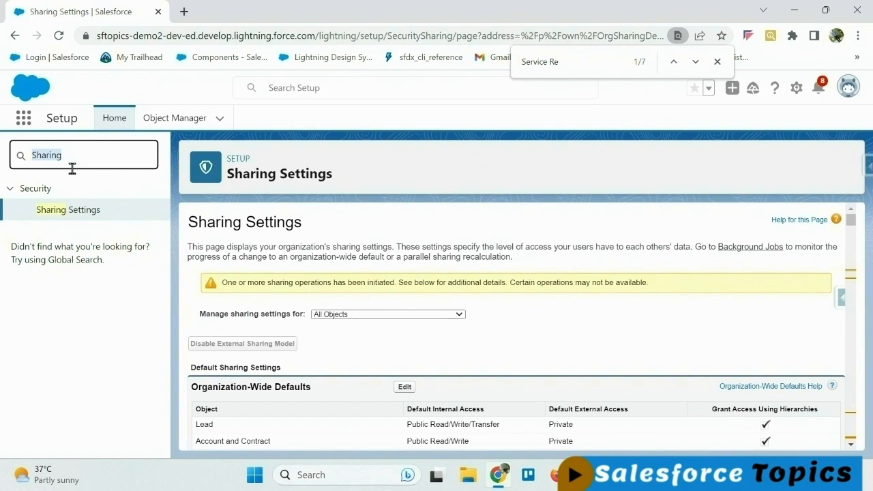
text(user)
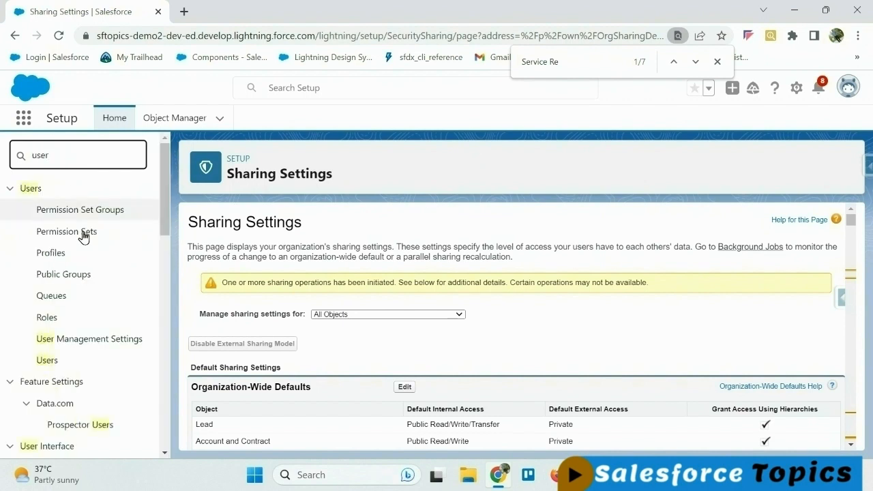
click(47, 361)
click(245, 397)
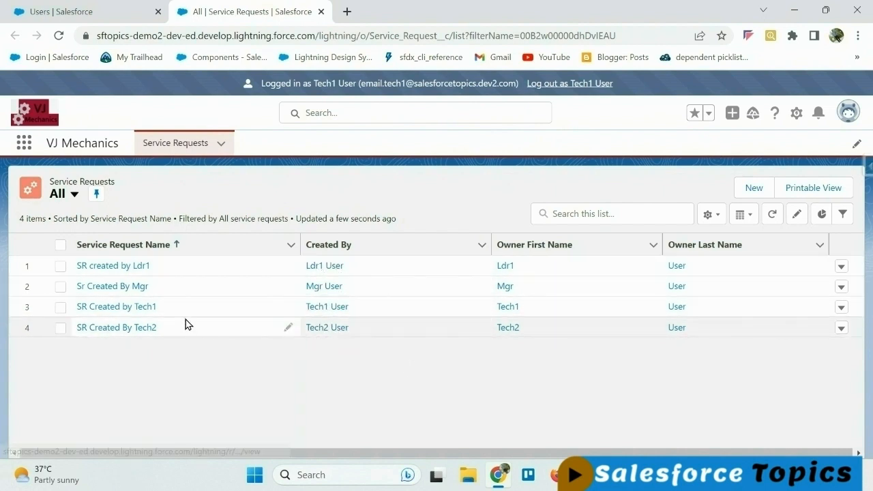
- Review the additional record actions available to Tech1 on SR Created by Tech1 and return to the Service Requests list
click(142, 309)
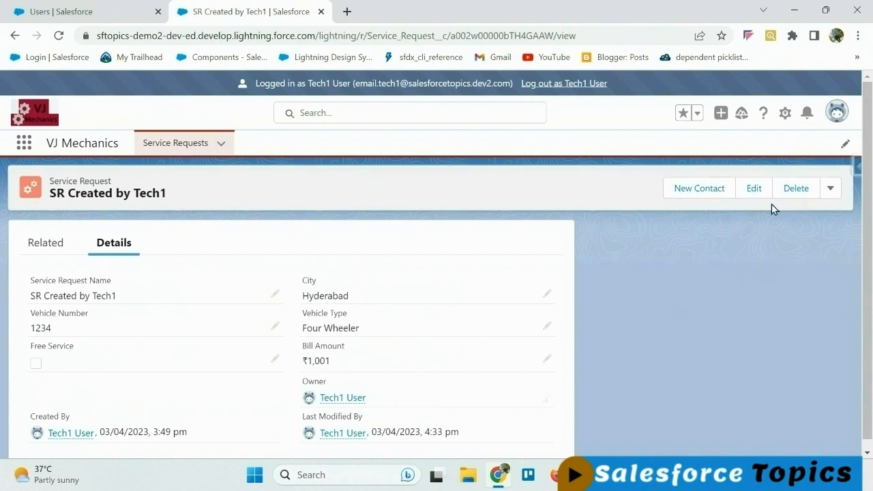
click(831, 190)
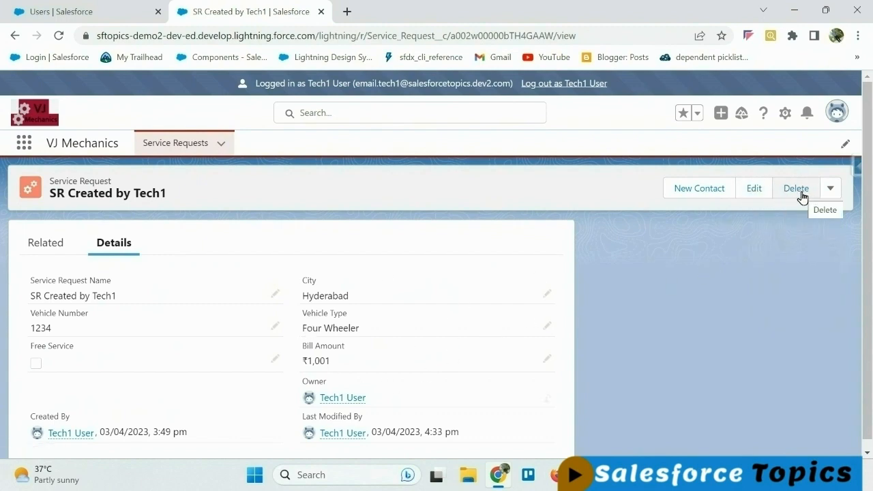
click(828, 191)
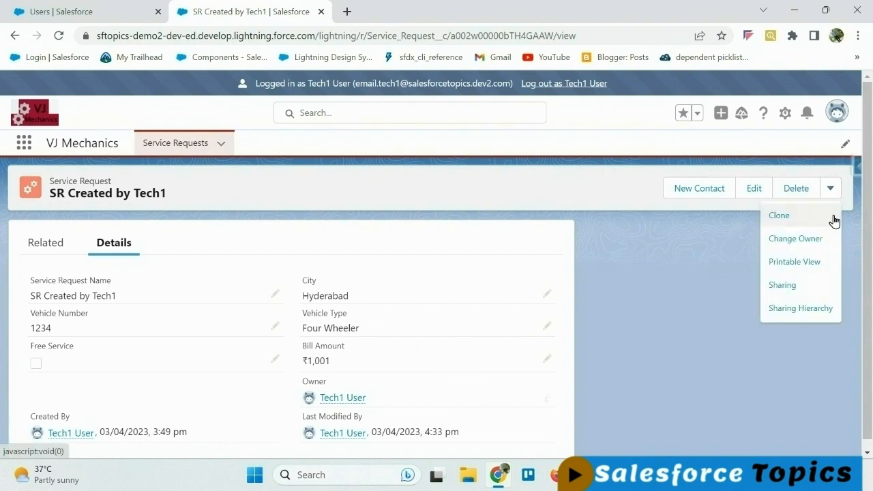
click(629, 297)
click(175, 144)
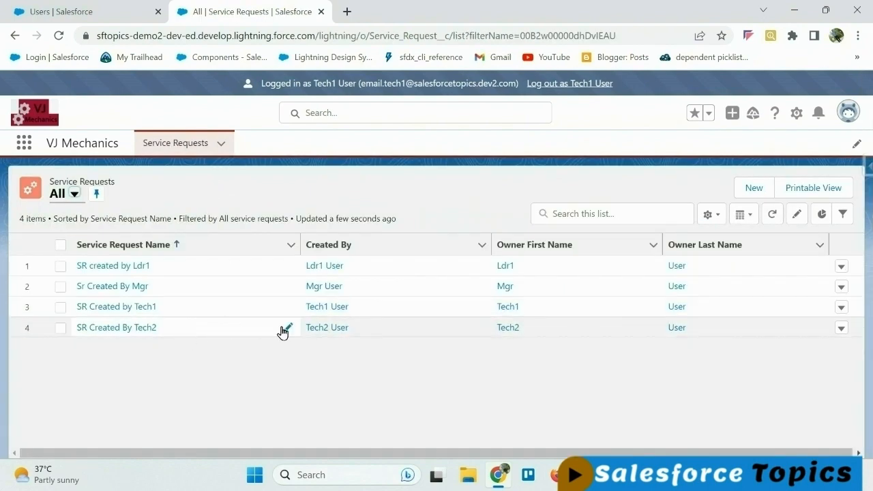
- Try to change the city of SR created by Ldr1 to Hyderabad and save it as Tech1
click(136, 267)
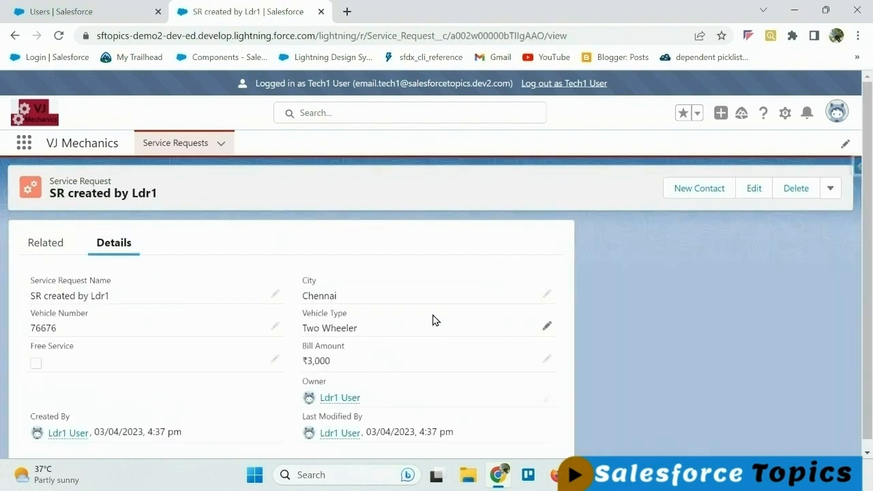
click(547, 294)
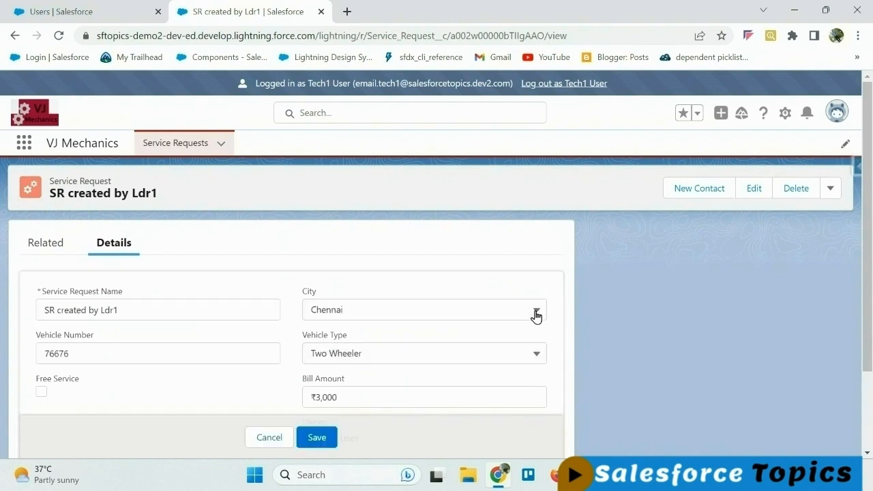
click(536, 310)
click(387, 366)
click(317, 438)
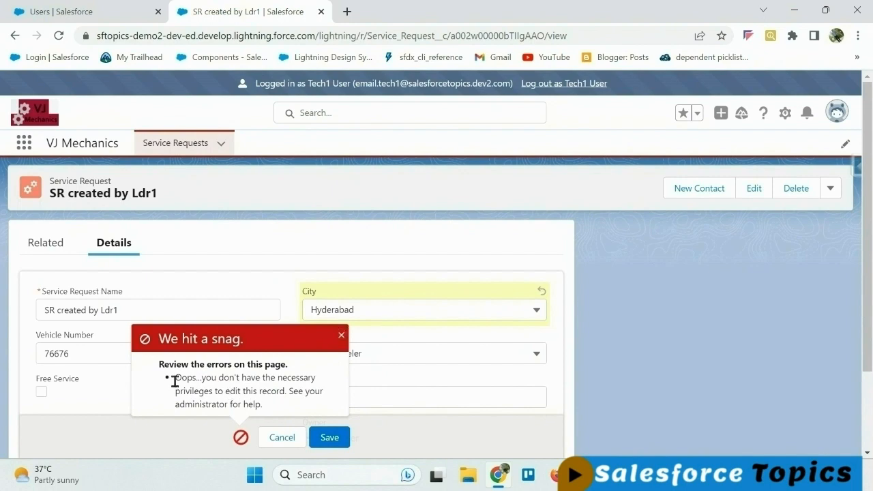
drag(175, 382, 295, 394)
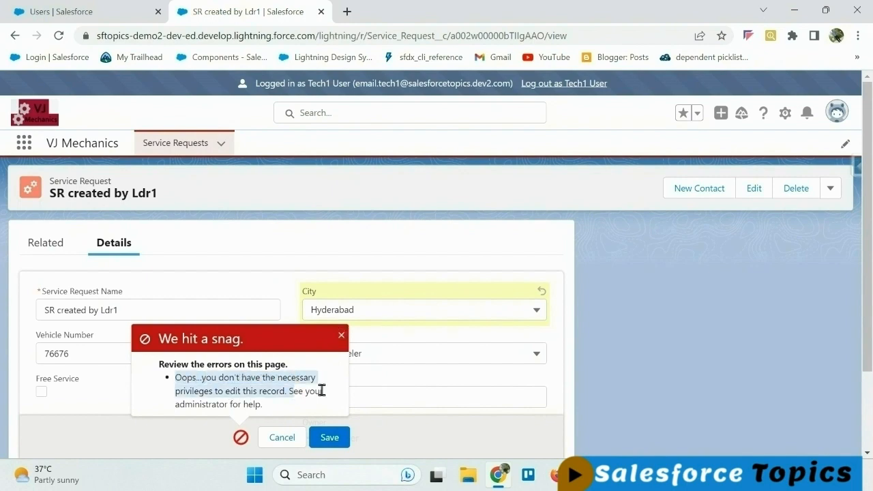
click(341, 335)
- Try to delete SR created by Ldr1 as Tech1 and discard the unsaved city change
click(797, 189)
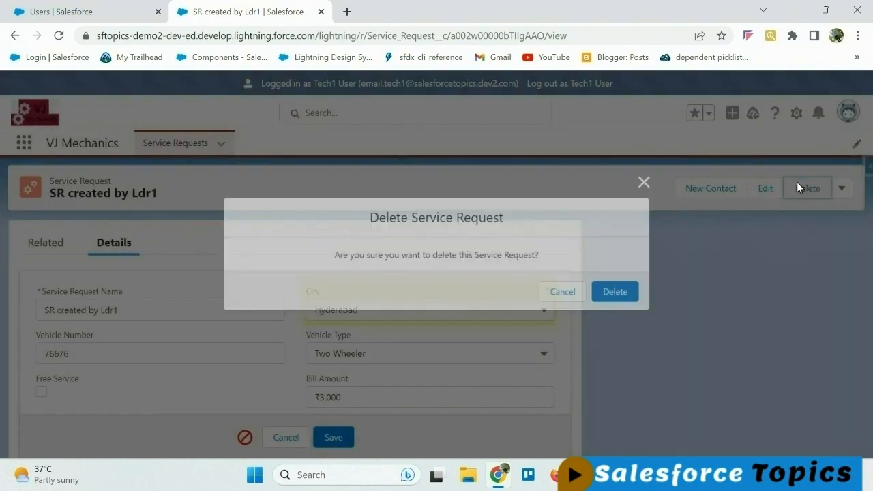
click(621, 295)
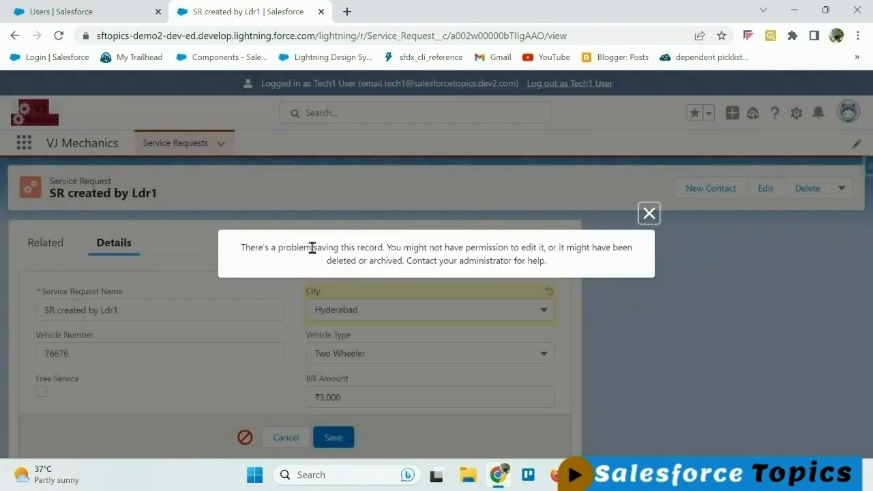
click(647, 213)
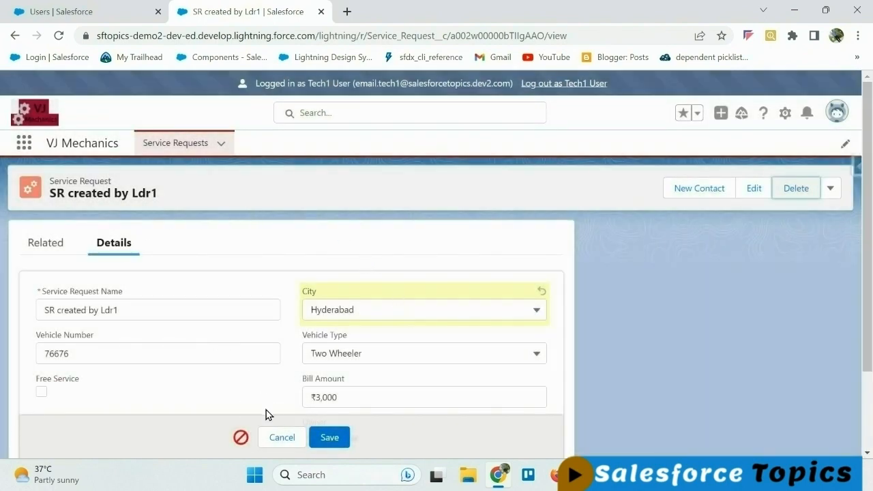
click(280, 440)
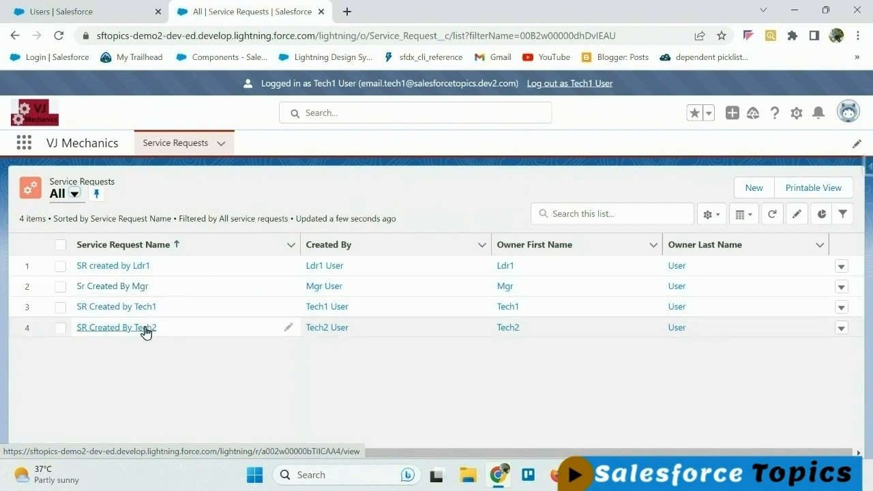
- Try to change the city of Sr Created By Mgr to Hyderabad and save it as Tech1
click(135, 286)
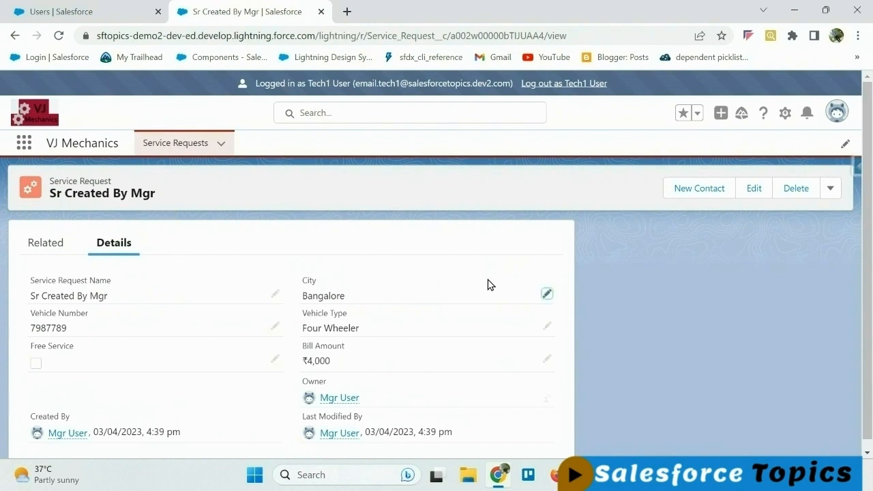
click(547, 293)
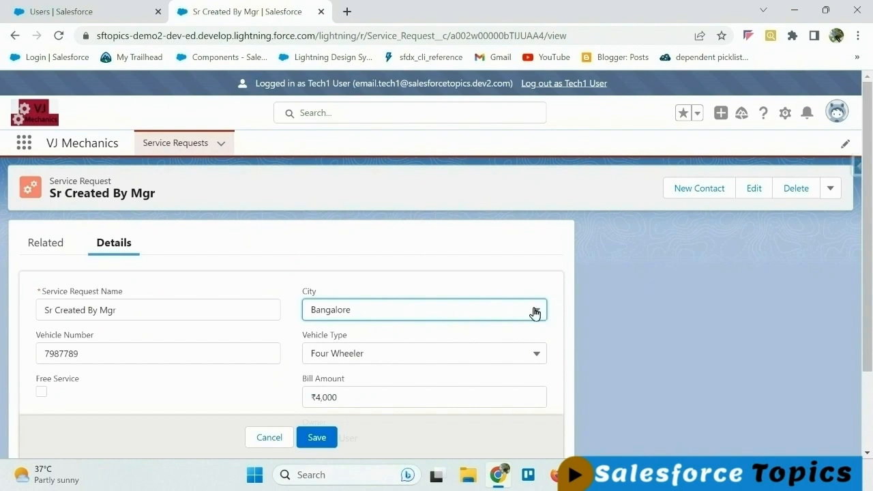
click(537, 309)
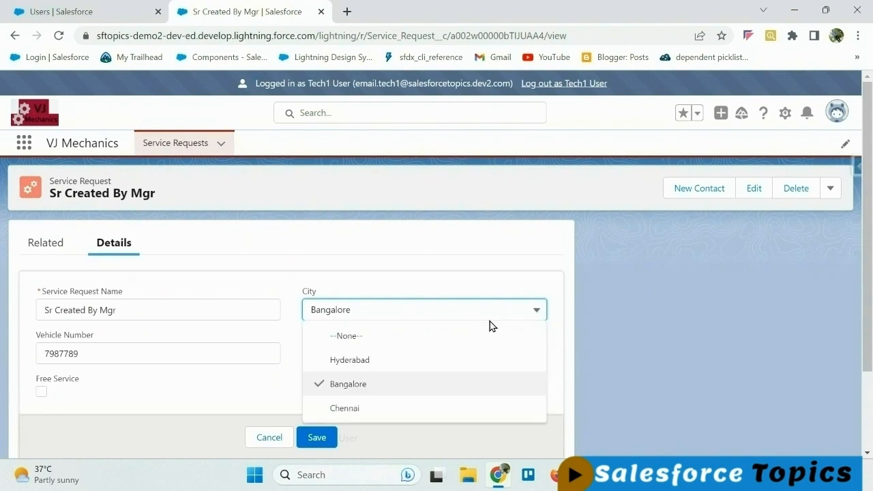
click(359, 360)
click(321, 437)
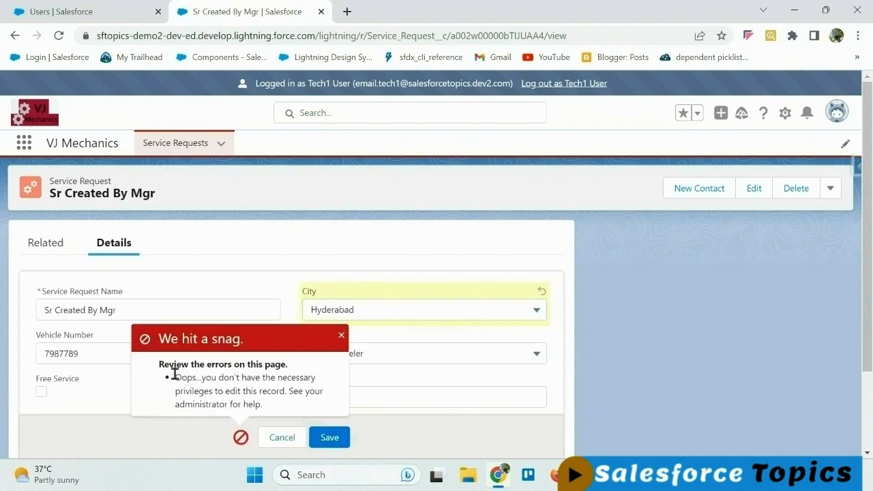
drag(174, 377, 317, 388)
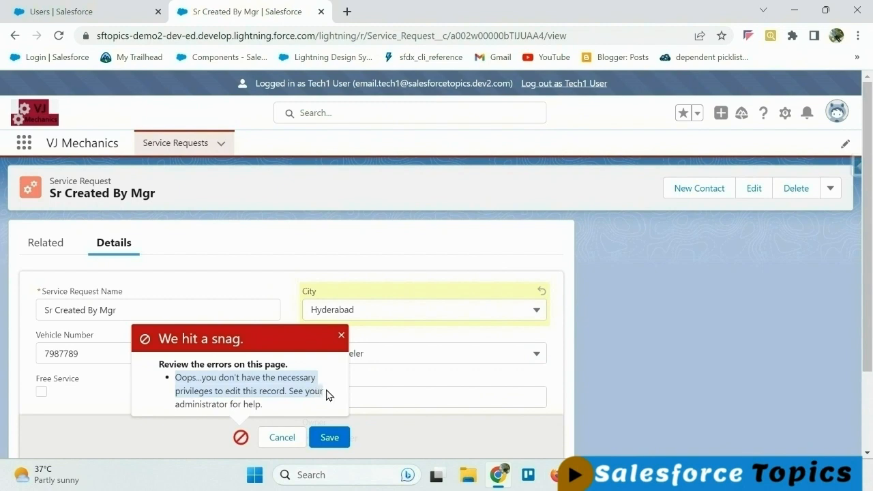
click(341, 335)
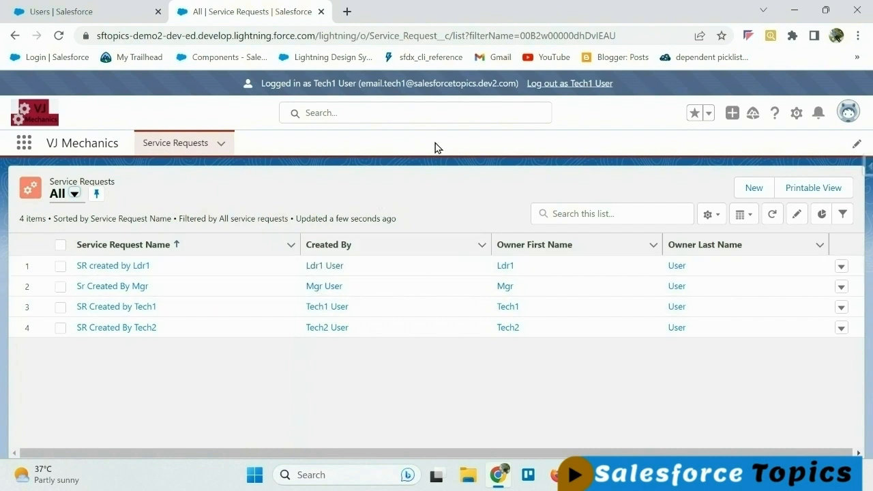
- Switch from the Tech1 login to Tech2, set the bill amount of SR Created By Tech2 to 2002 and save the record
click(565, 85)
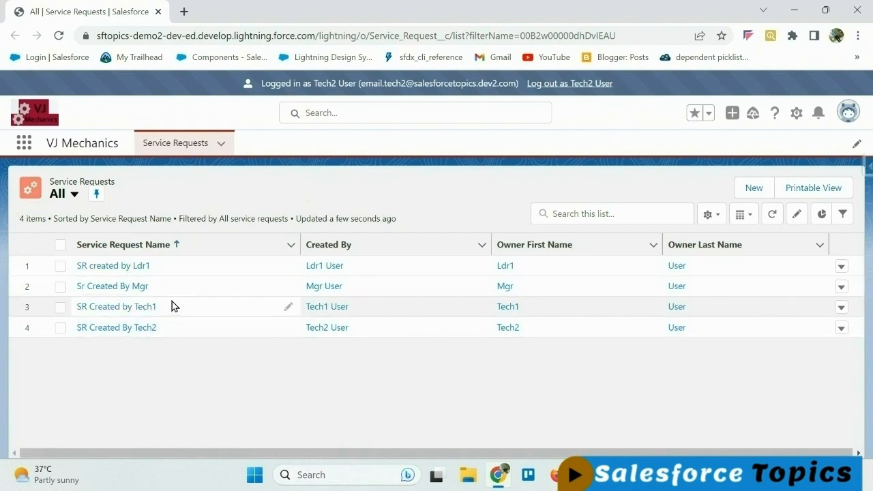
click(146, 331)
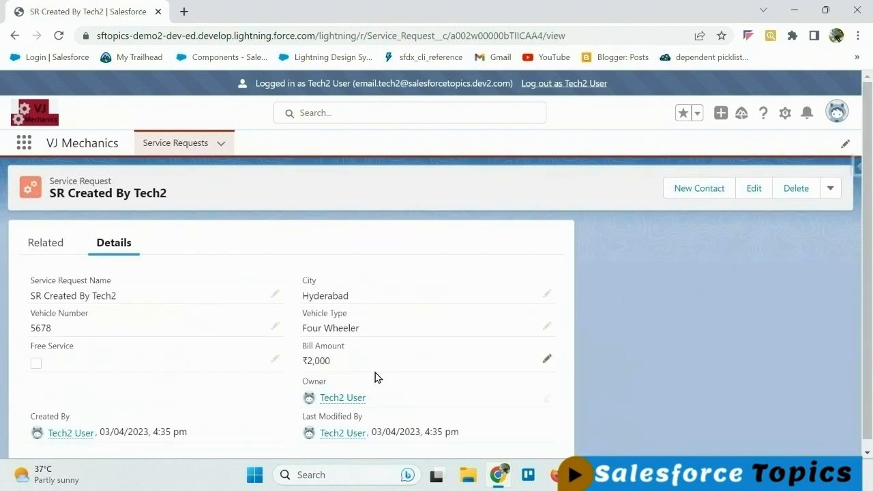
scroll(376, 376, down, 1)
click(548, 351)
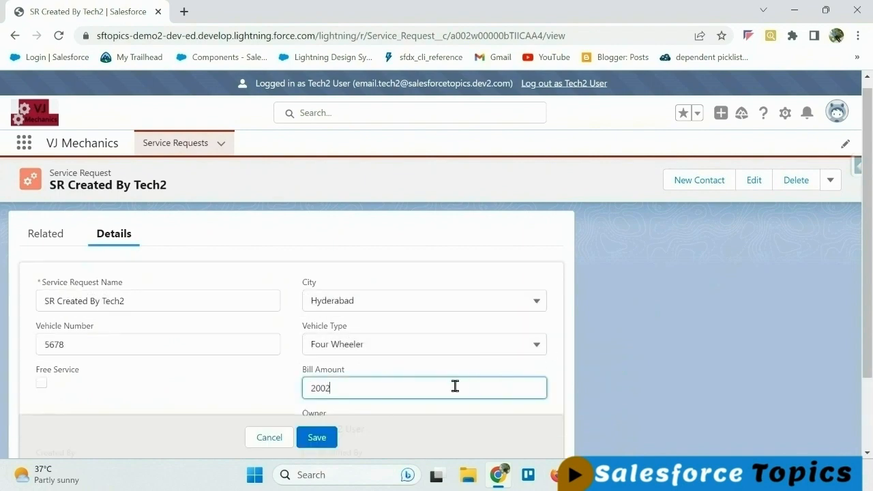
click(317, 437)
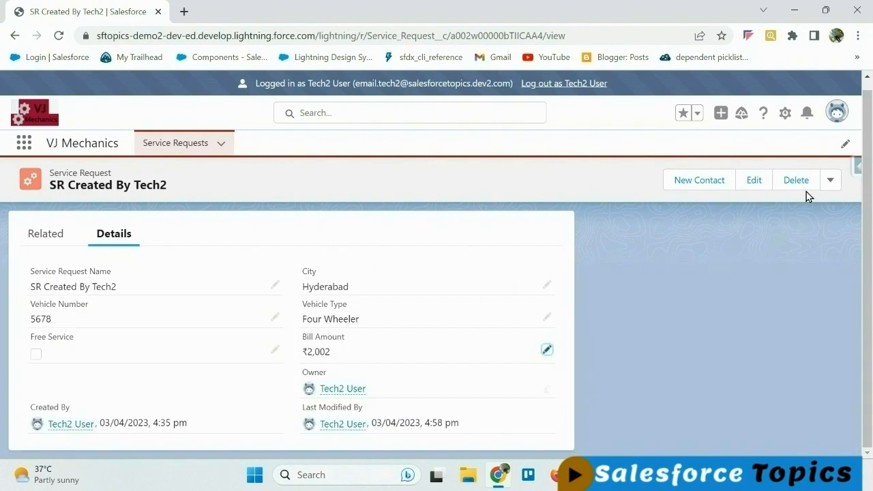
- Review the additional record actions available to Tech2 on SR Created By Tech2 and return to the Service Requests list
click(829, 180)
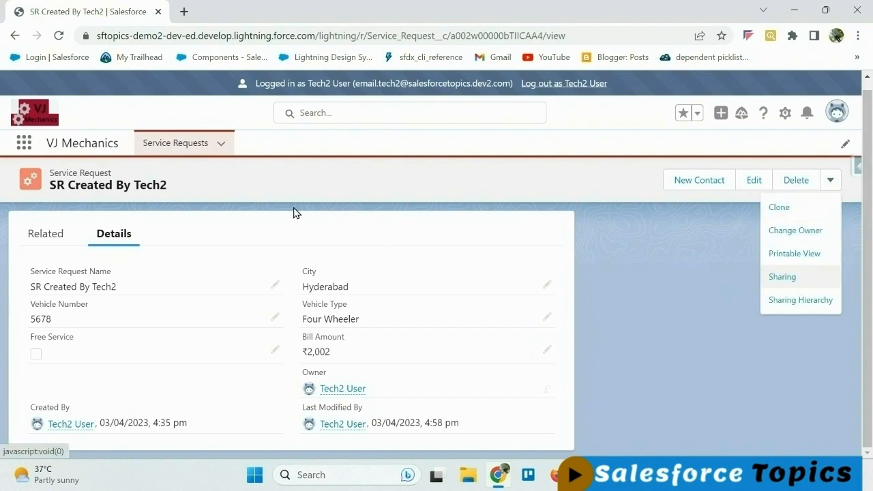
click(169, 145)
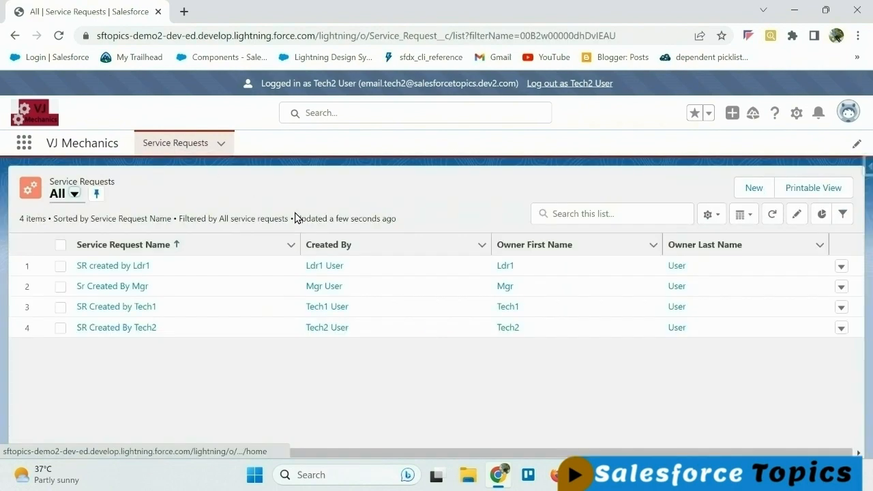
- Try to set the bill amount of SR created by Ldr1 to 3002 and save it as Tech2
click(129, 267)
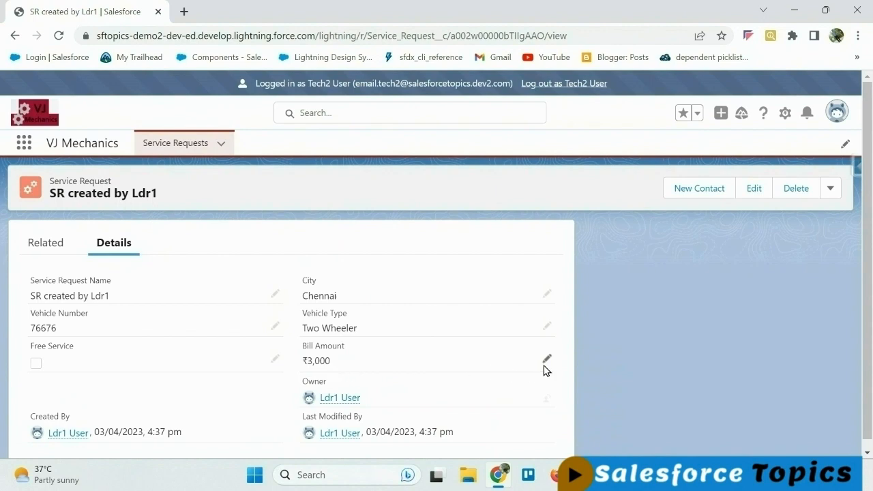
click(546, 362)
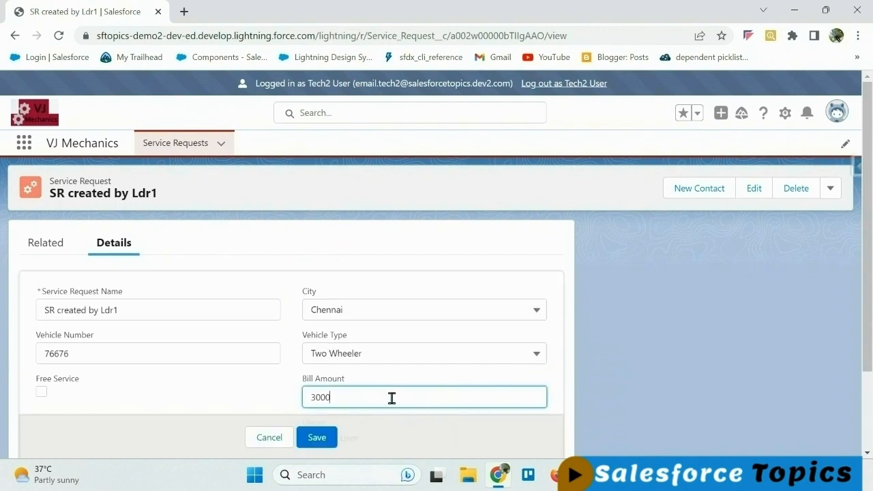
click(311, 429)
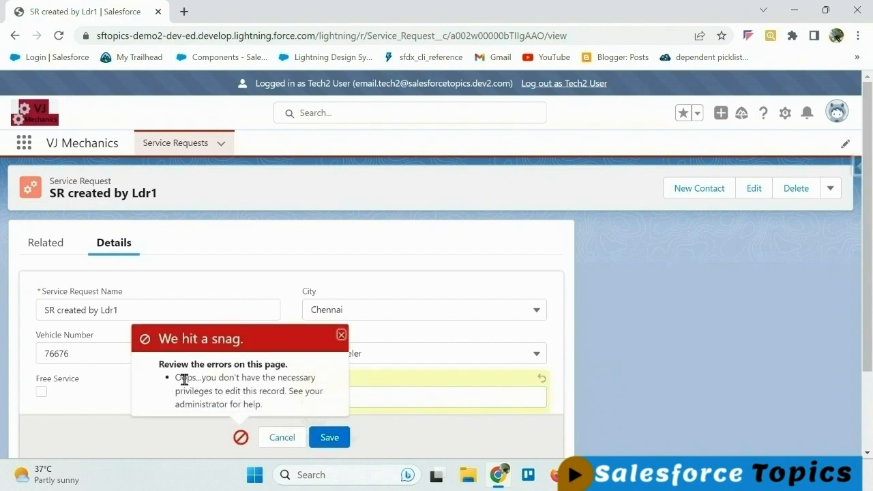
drag(175, 377, 318, 387)
click(342, 335)
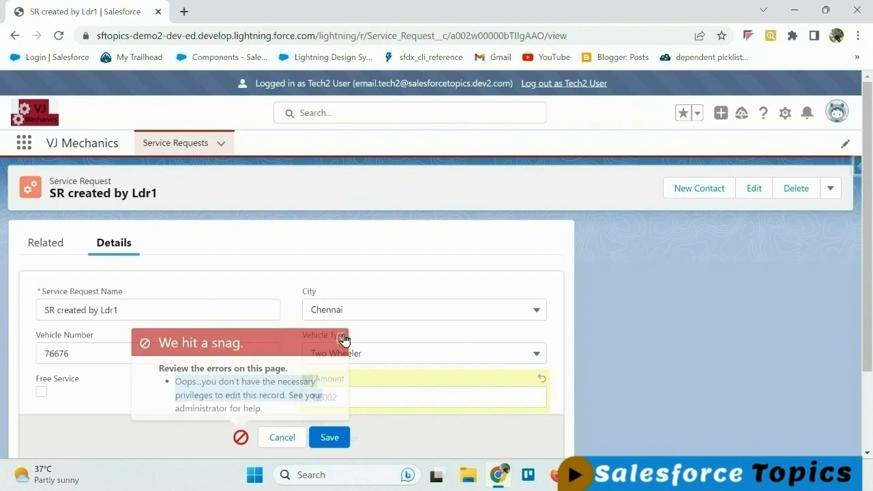
- Try to delete SR created by Ldr1 as Tech2
click(796, 189)
click(629, 299)
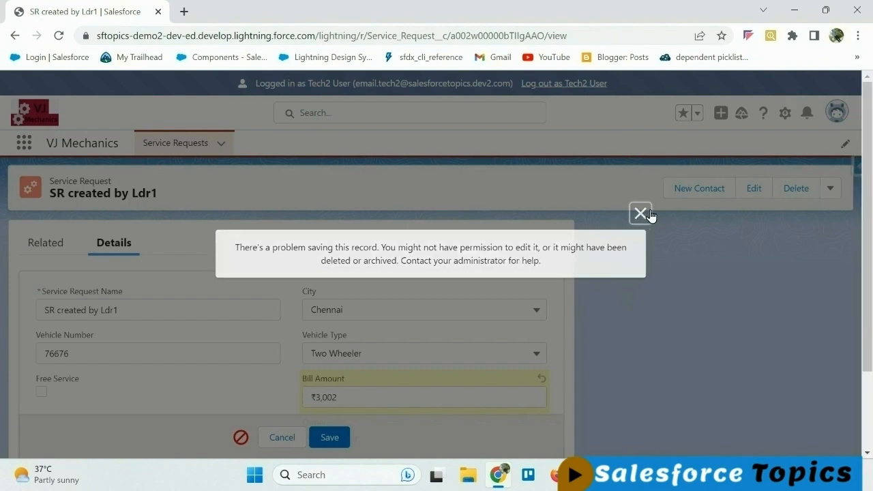
click(642, 213)
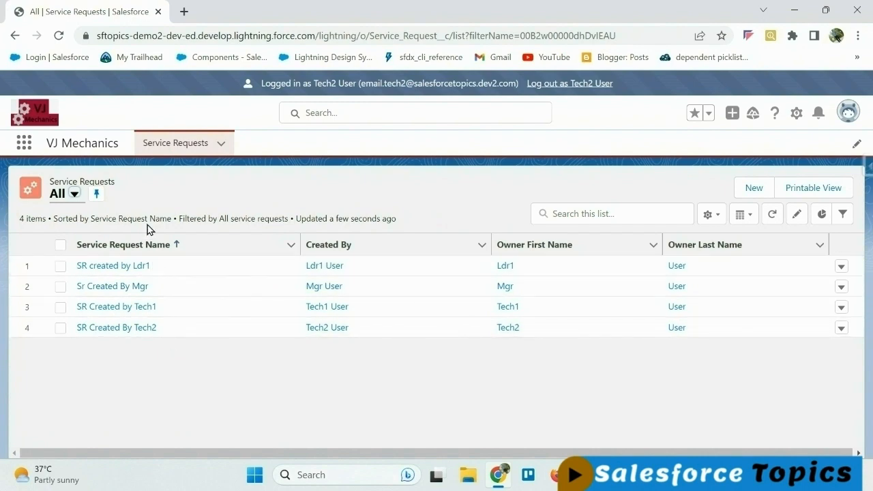
- Switch from the Tech2 login to Ldr1, set the bill amount of SR created by Ldr1 to 3003 and save the record
click(571, 83)
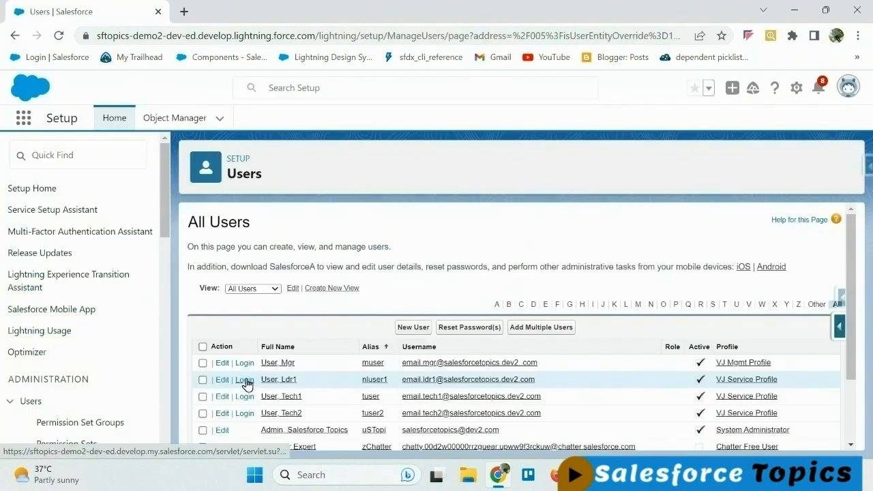
click(247, 380)
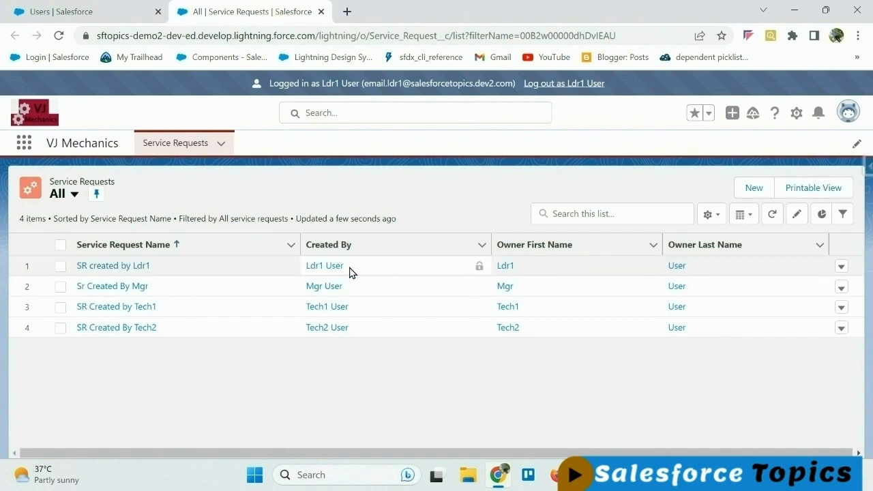
click(141, 269)
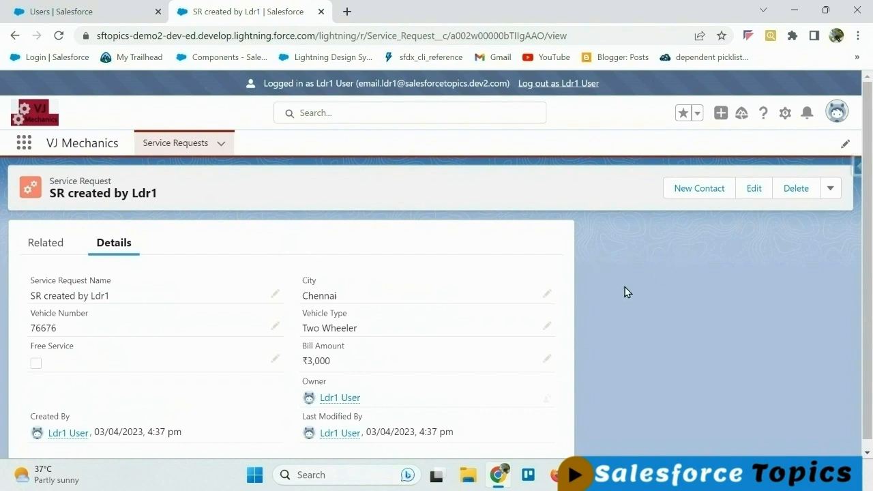
click(547, 360)
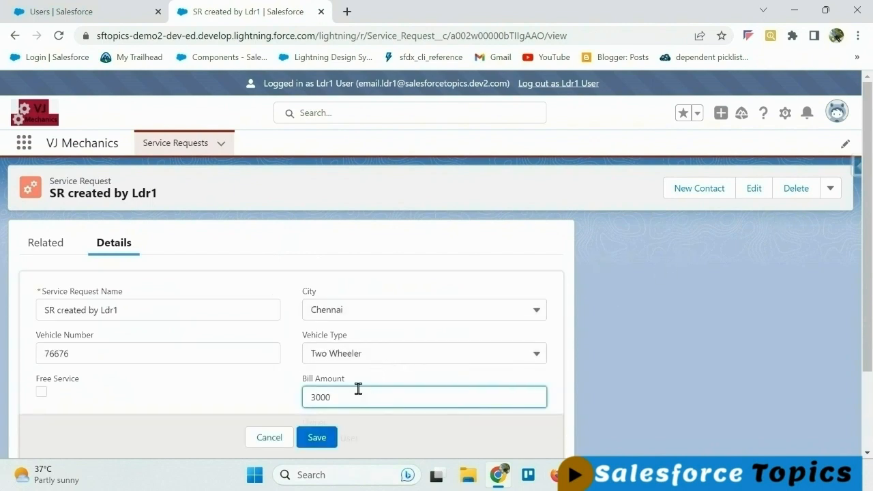
click(322, 439)
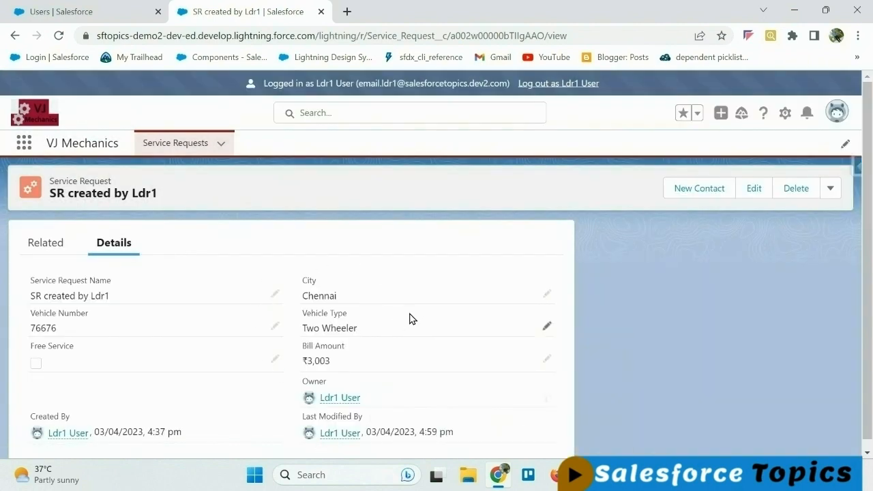
- Review the additional record actions available to Ldr1 on SR created by Ldr1
click(832, 191)
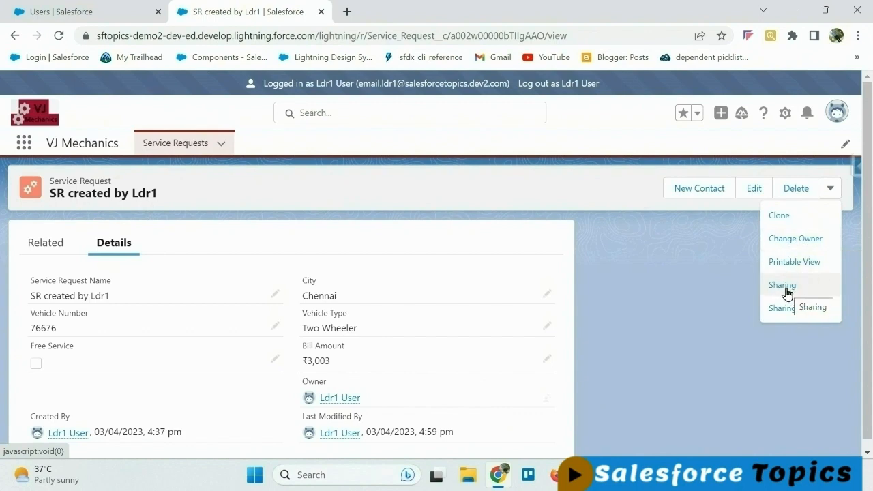
click(636, 307)
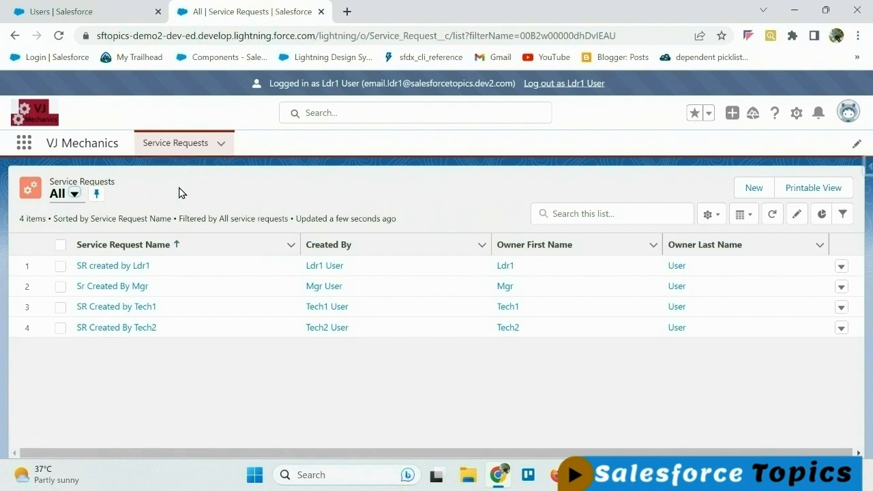
- Try to set the bill amount of Sr Created By Mgr to 4004 and save it as Ldr1, and discard the edit
click(118, 292)
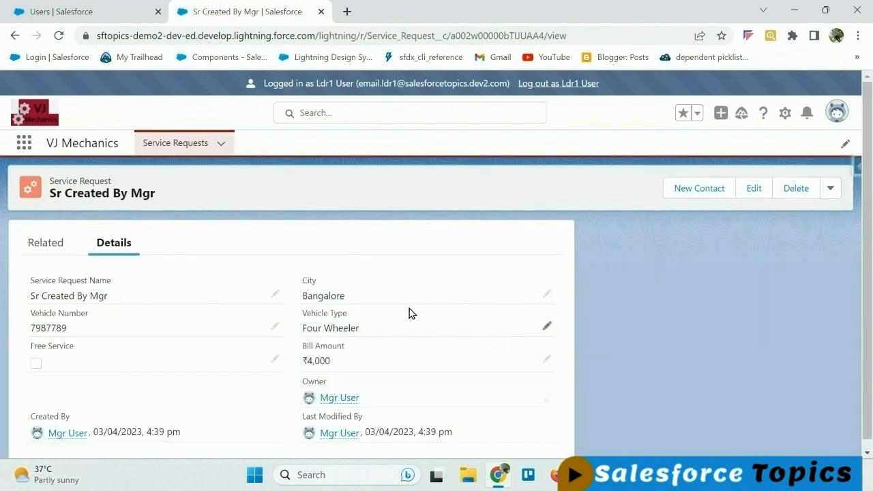
click(754, 189)
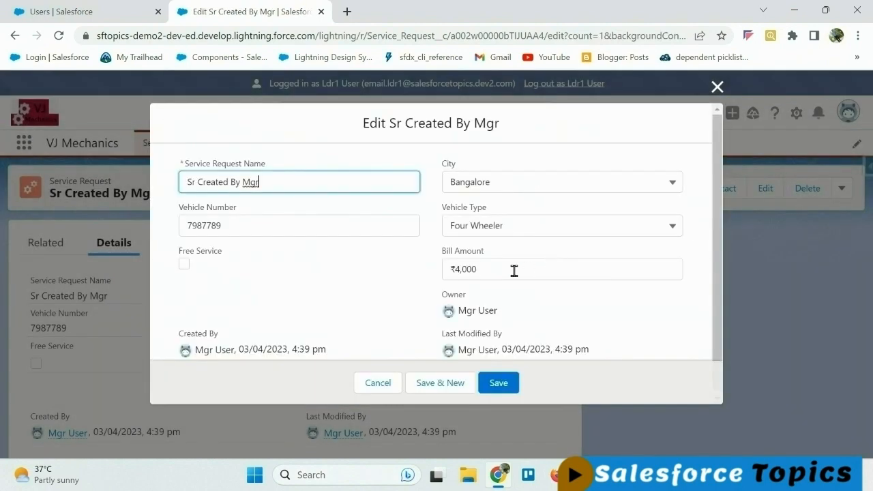
click(504, 269)
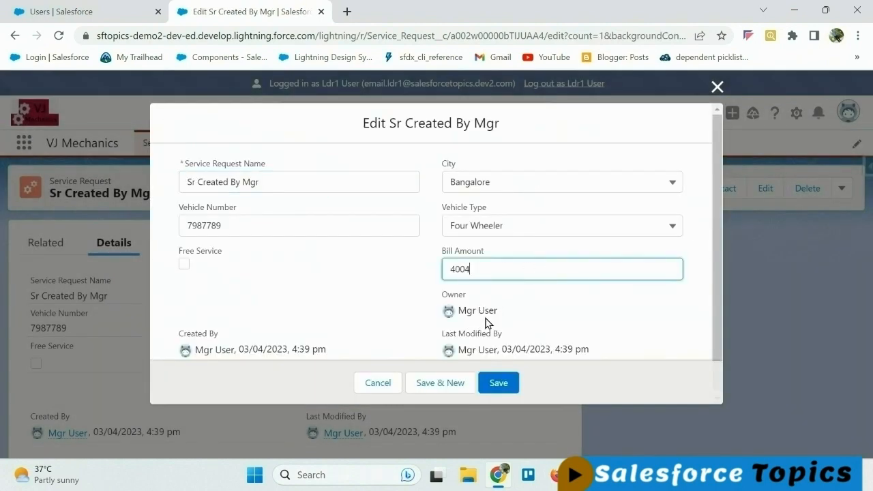
click(504, 384)
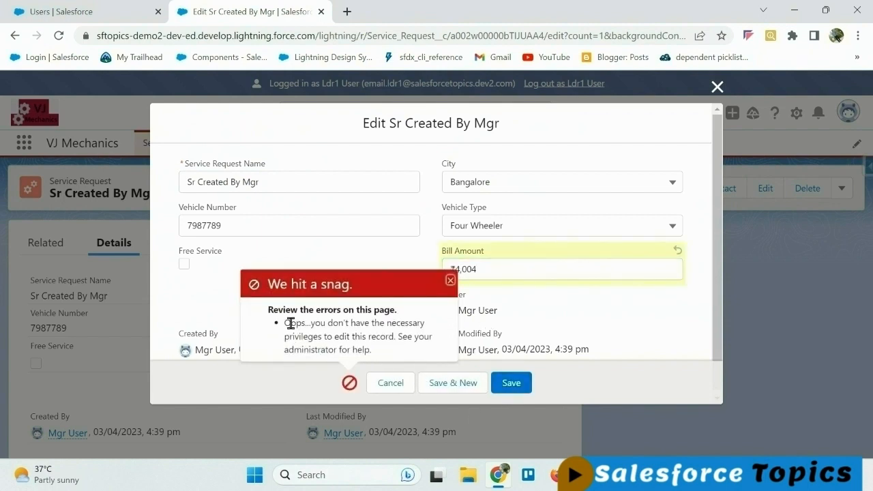
drag(291, 323, 414, 322)
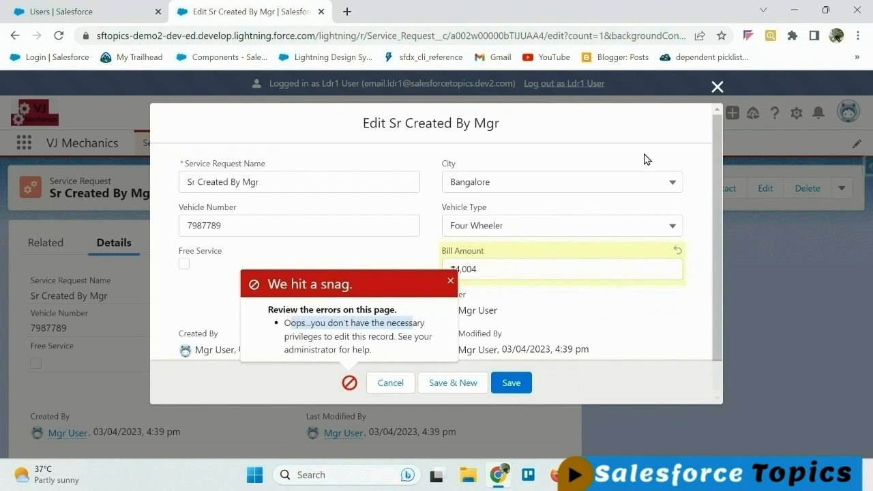
click(718, 86)
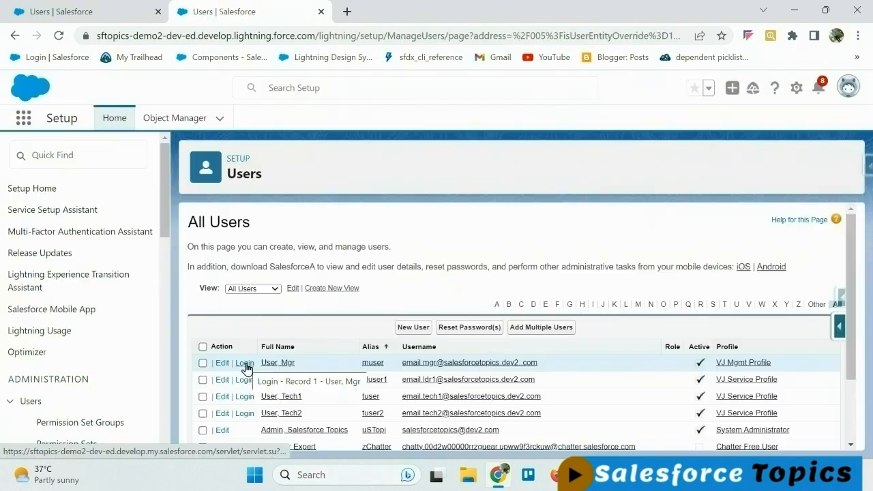
- Log in as Mgr, set the bill amount of Sr Created By Mgr to 4005 and save the record
click(247, 365)
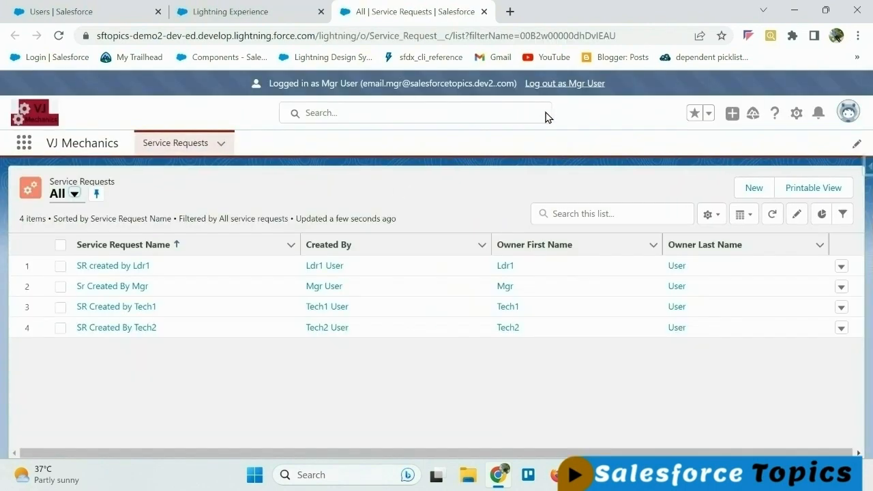
click(133, 288)
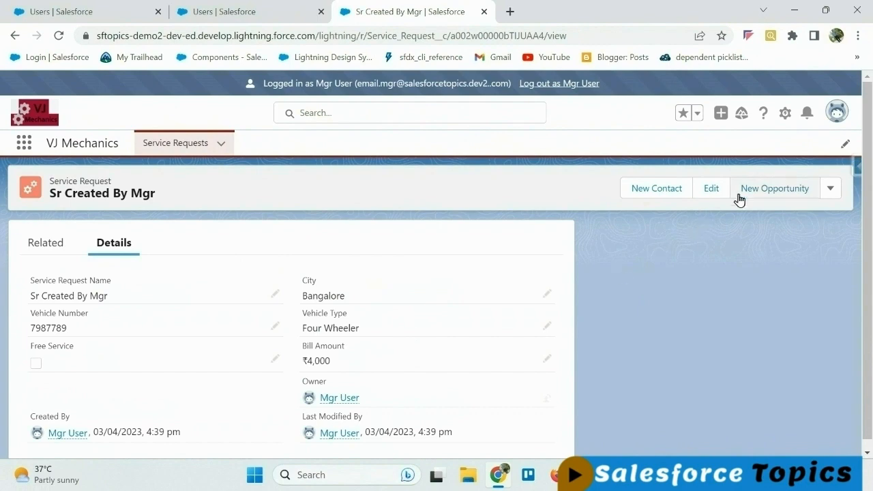
click(715, 189)
click(501, 268)
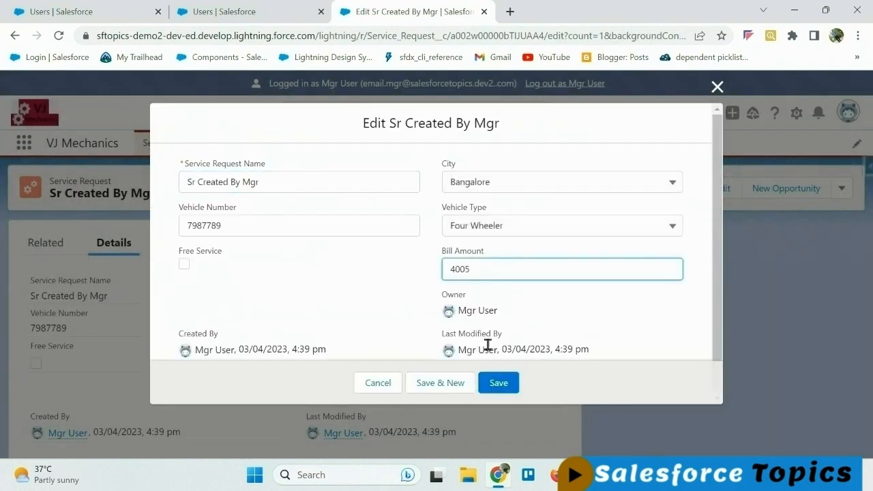
click(501, 379)
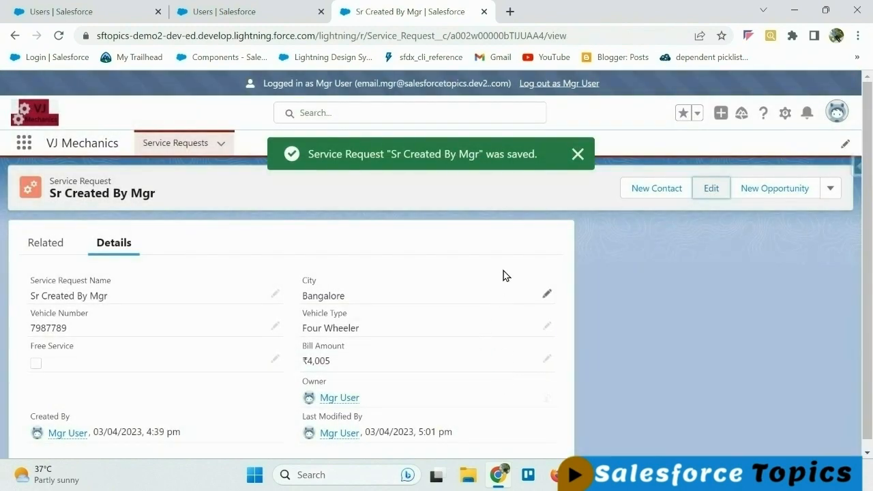
click(579, 155)
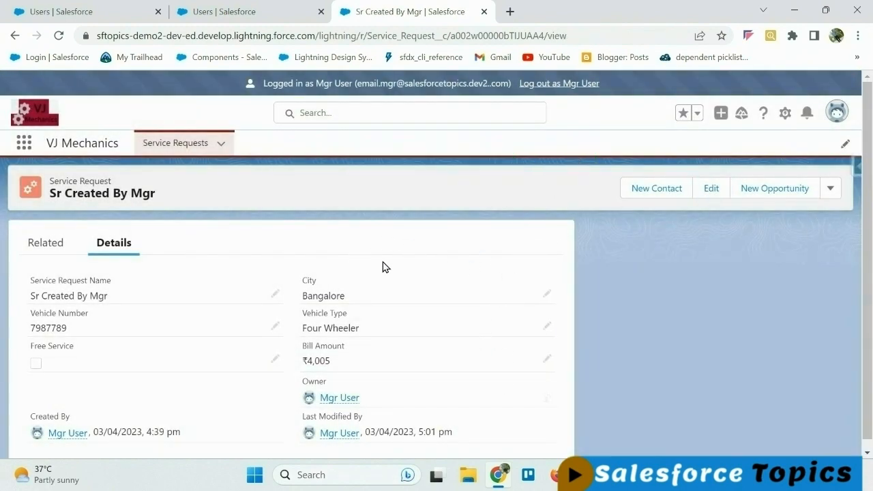
- Try to change the bill amount of SR created by Ldr1 and save it as Mgr
click(167, 142)
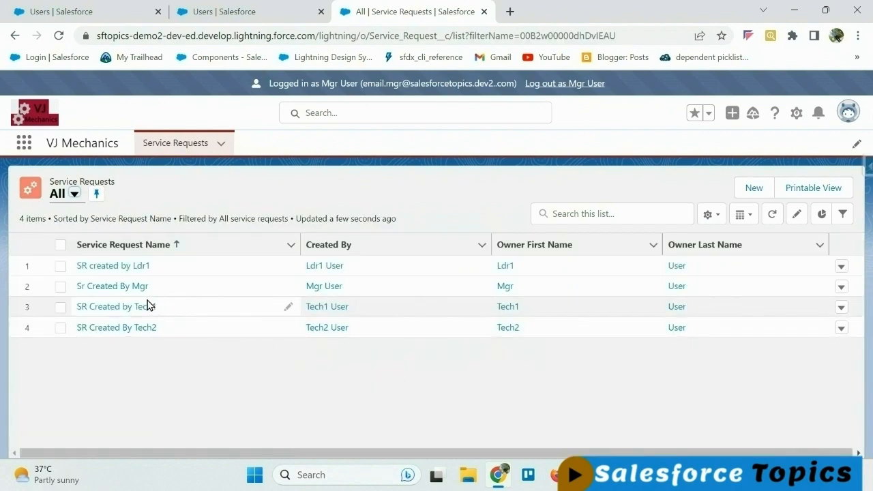
click(128, 266)
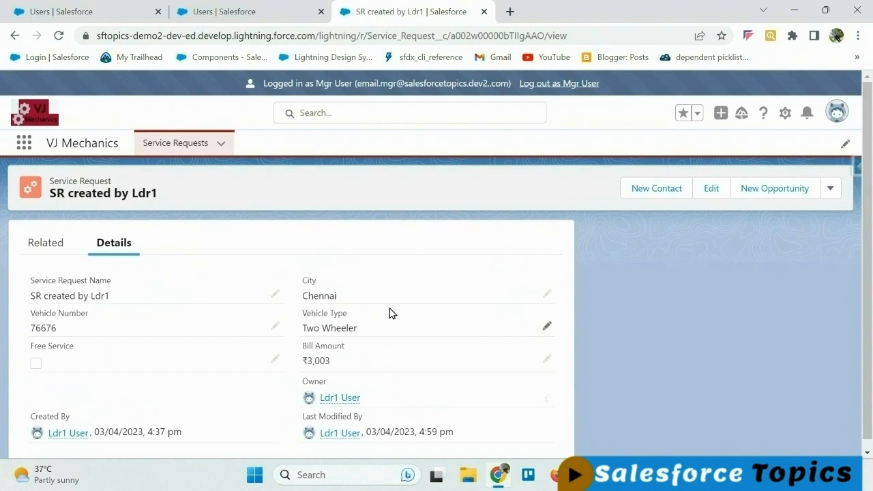
click(546, 358)
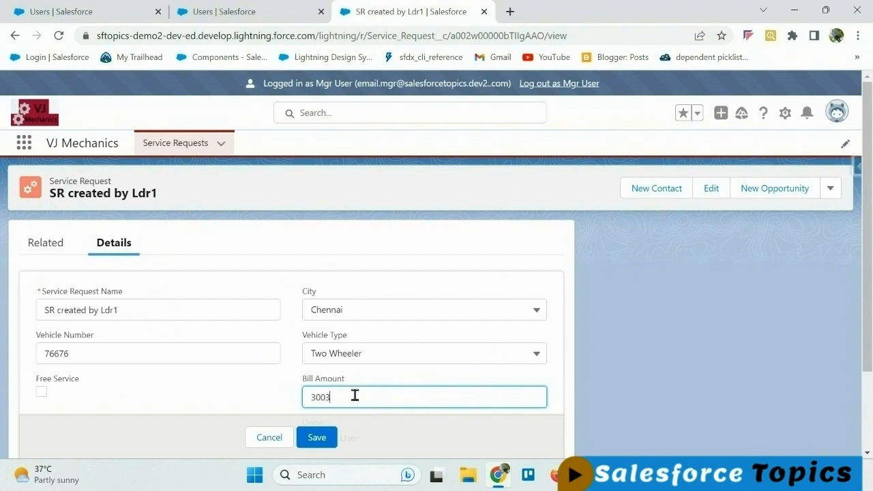
click(315, 440)
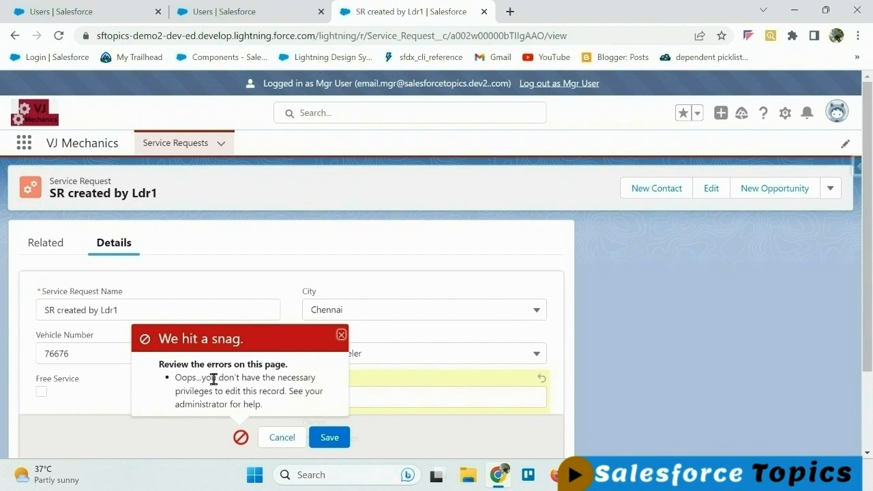
click(341, 334)
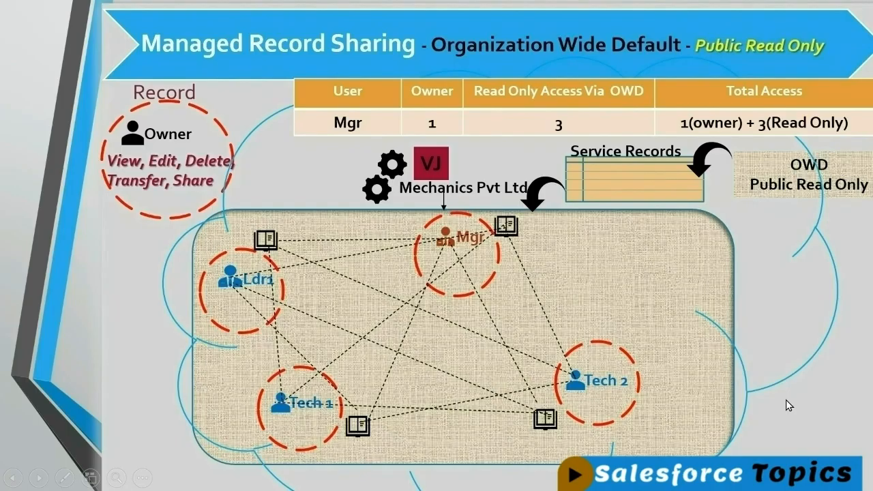
click(786, 399)
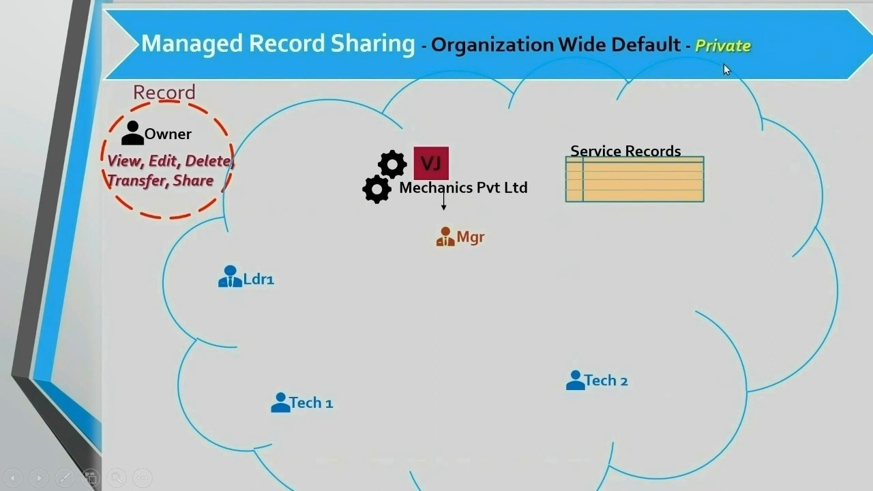
click(245, 287)
click(281, 405)
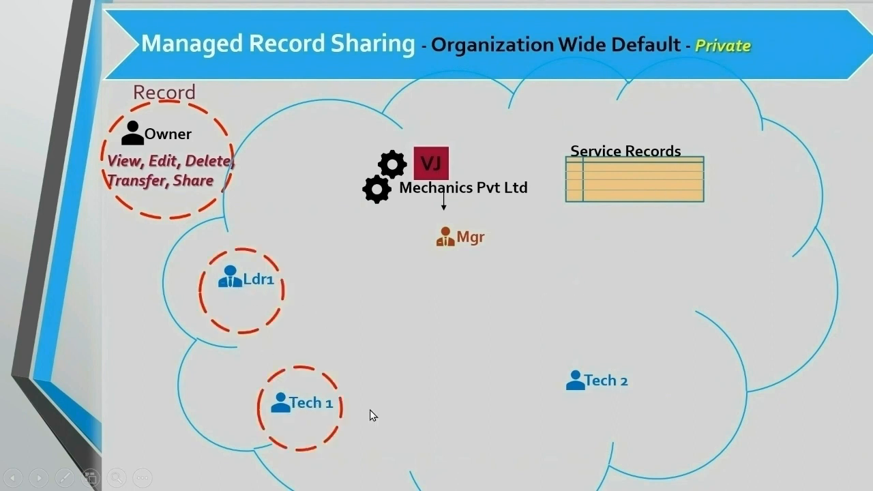
click(577, 389)
click(461, 245)
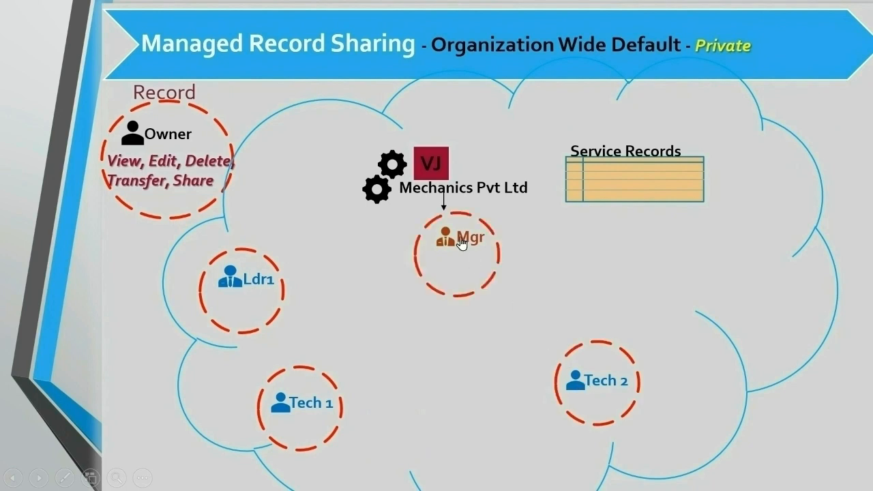
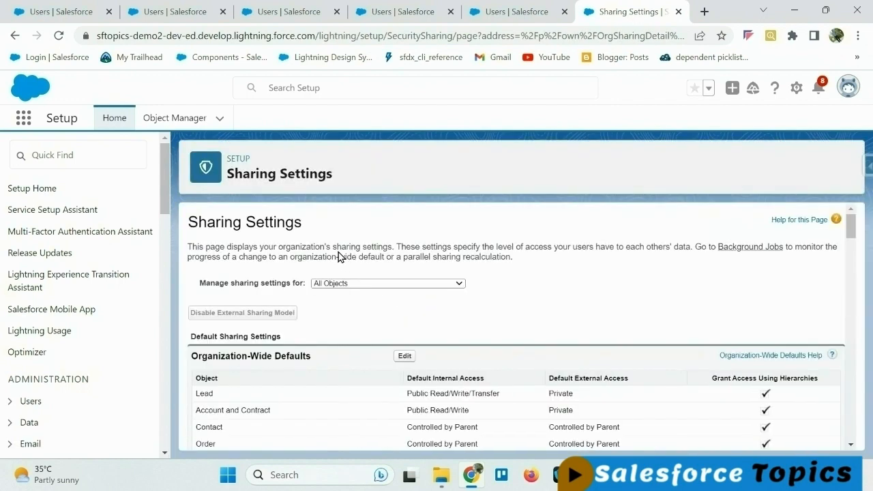
- Check the default internal access of the Service Request object in the organization-wide defaults
scroll(365, 357, down, 15)
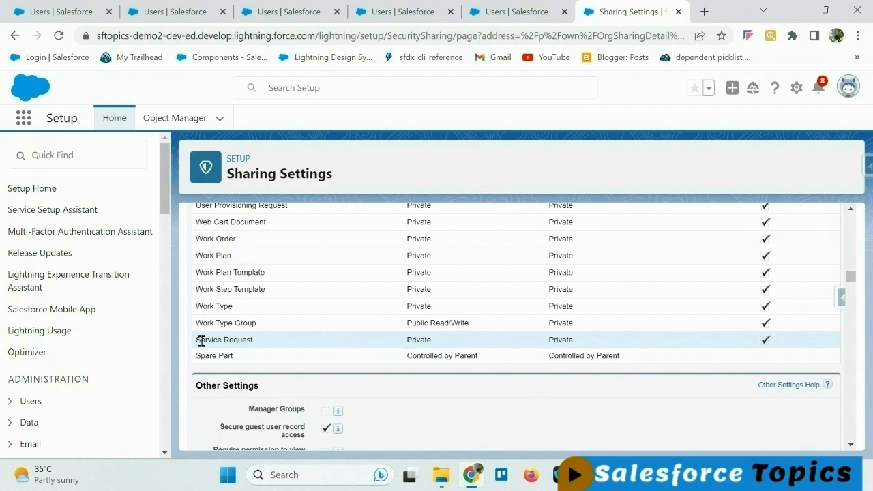
drag(200, 339, 423, 339)
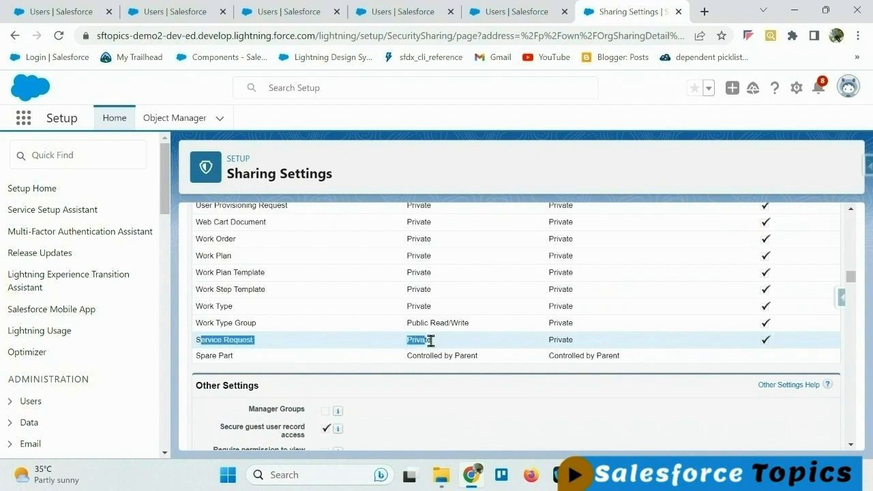
- Check the Service Request object's default internal access and its Grant Access Using Hierarchies setting in the organization-wide defaults
double_click(421, 340)
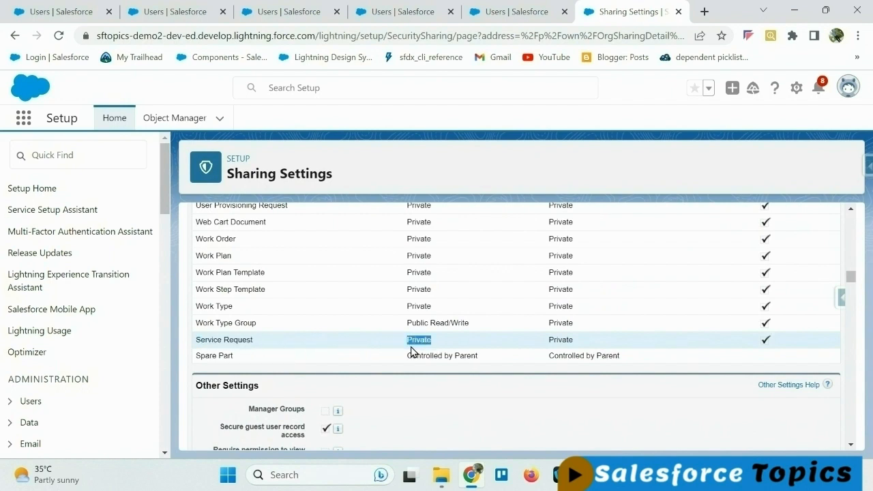
click(254, 343)
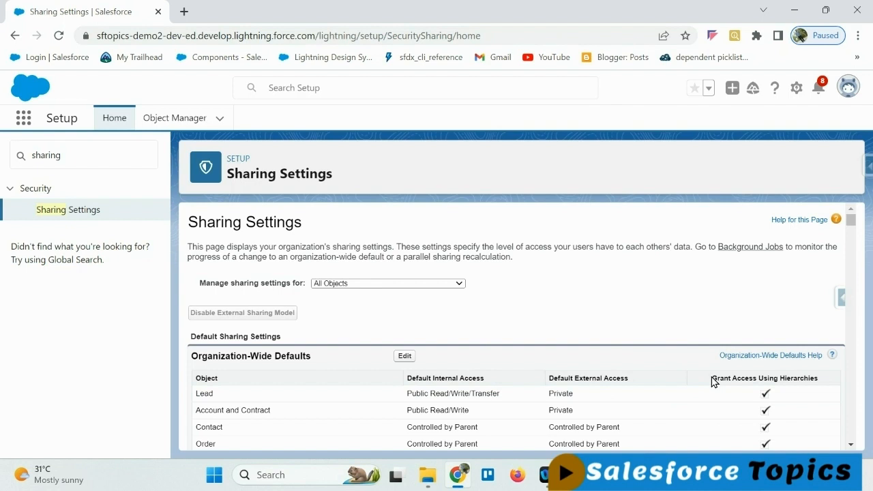
drag(711, 380, 813, 379)
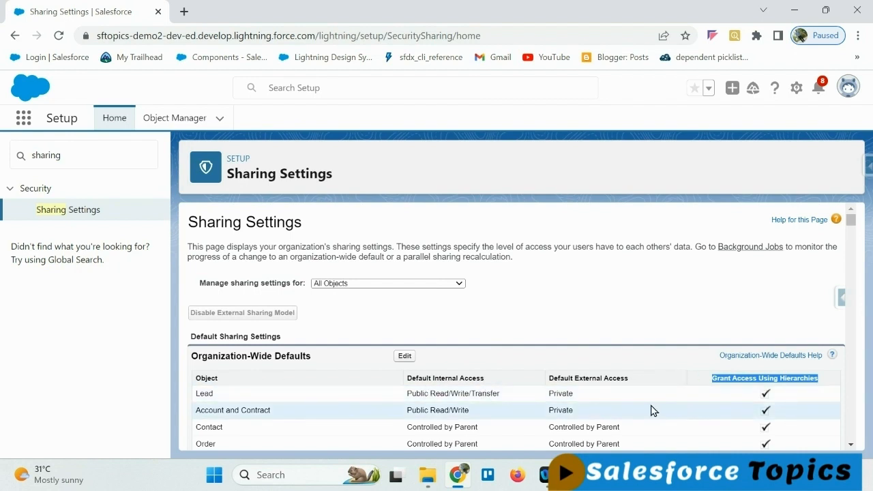
key(ctrl+f)
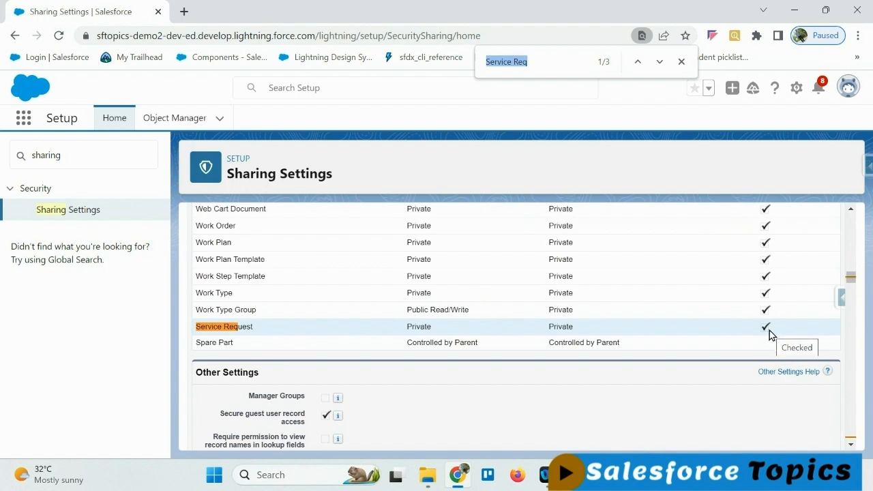
double_click(687, 341)
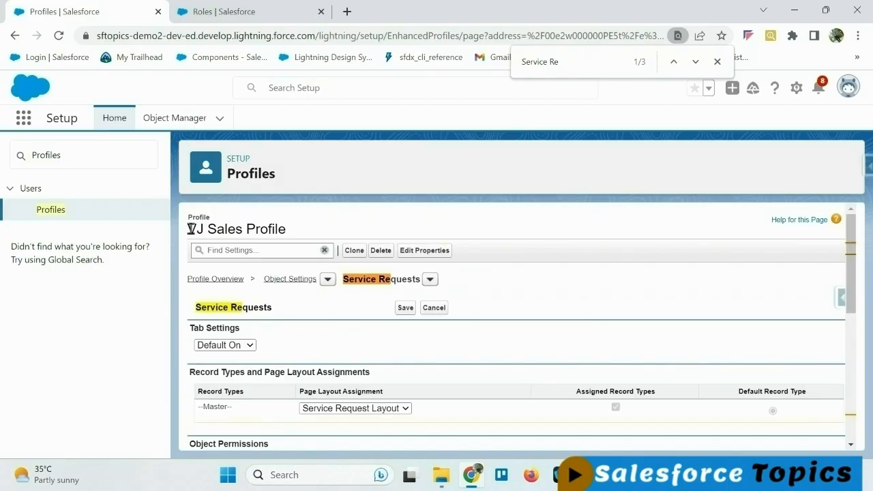
- Review the Service Requests object permissions in VJ Sales Profile, save the settings and open the list of users
drag(190, 229, 286, 229)
scroll(325, 358, down, 3)
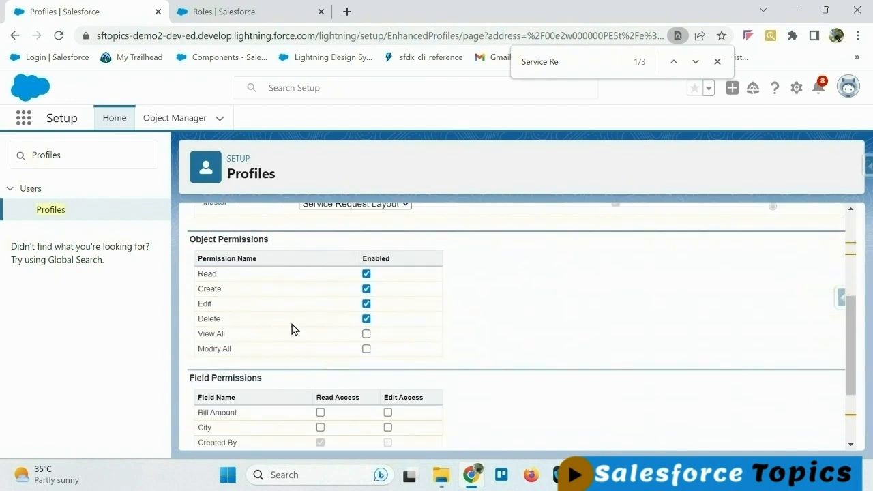
scroll(234, 268, up, 3)
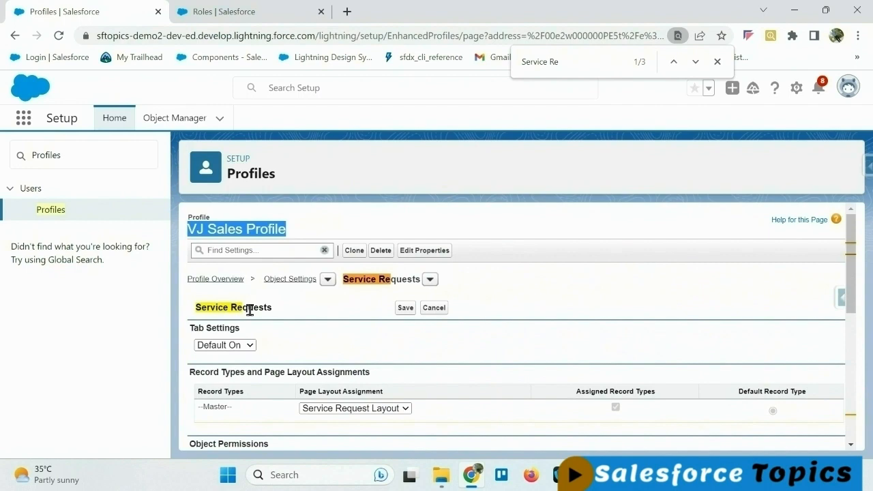
click(404, 308)
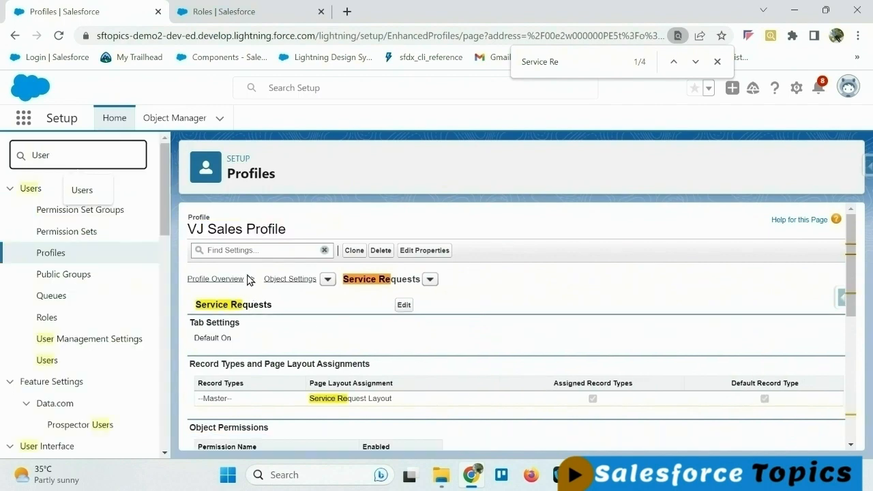
drag(286, 229, 189, 230)
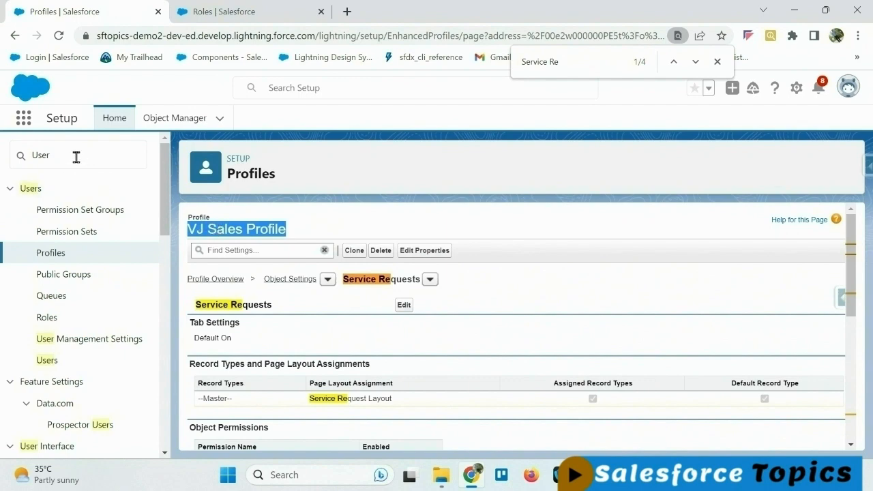
click(57, 363)
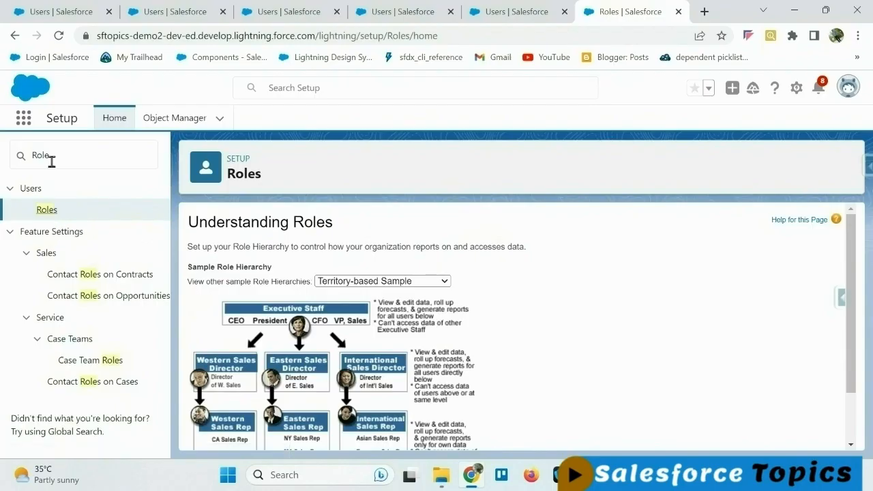
- Open the organization's role hierarchy from the Roles setup page
click(57, 158)
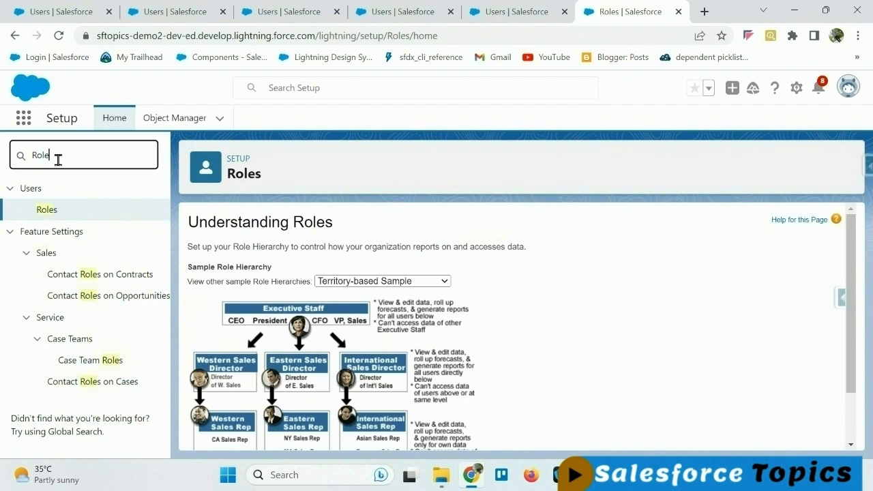
click(48, 213)
scroll(551, 314, down, 2)
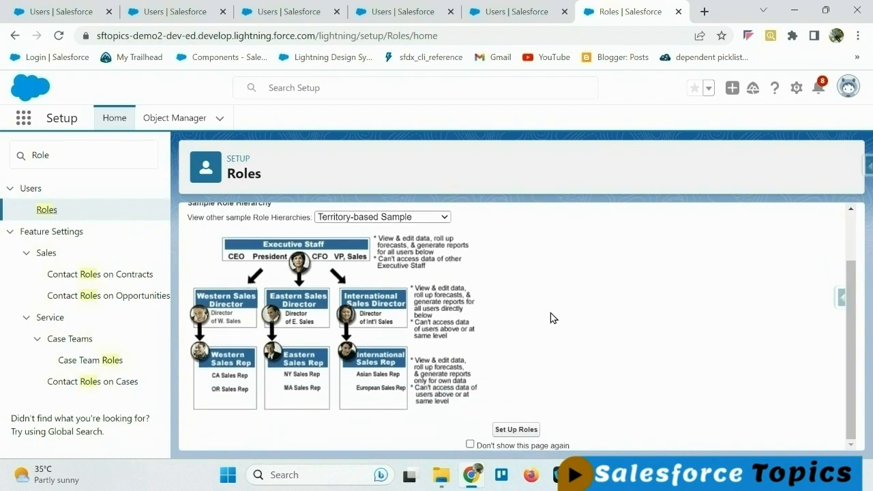
click(519, 431)
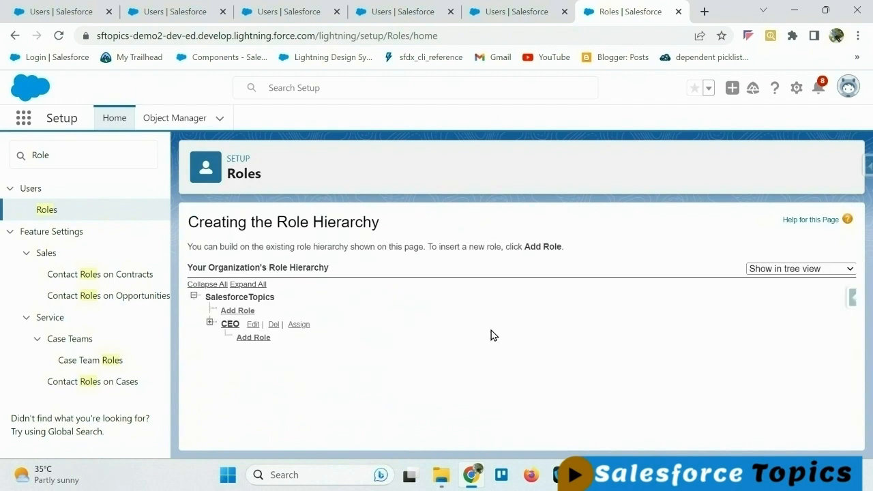
- Add a role labelled Supreme Role directly under SalesforceTopics, with the role name Supreme_Role, and save it
click(239, 313)
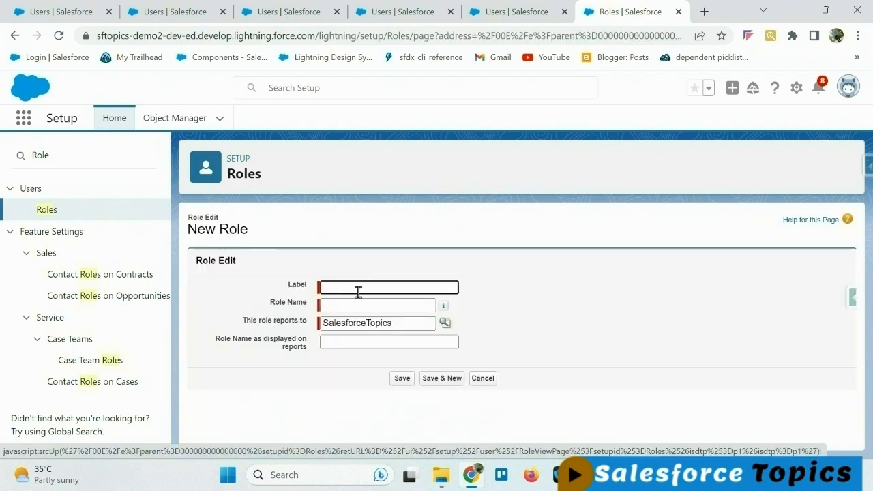
click(358, 289)
text(Supreme Role)
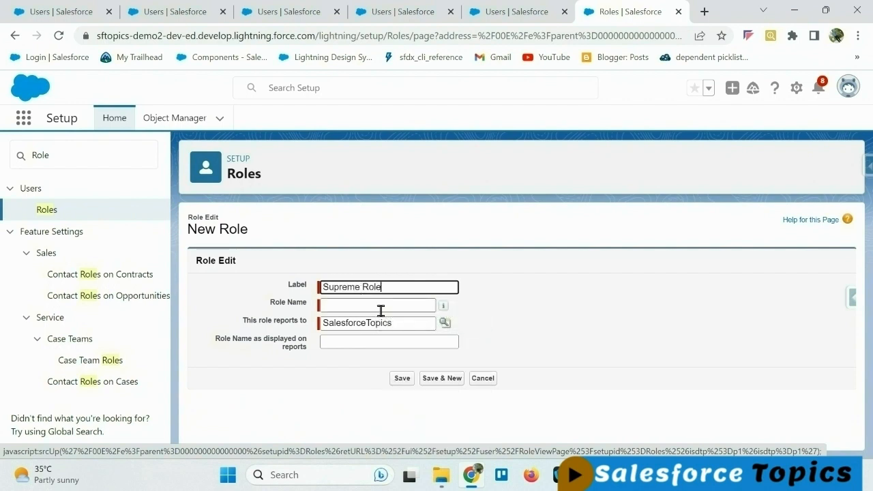
click(380, 308)
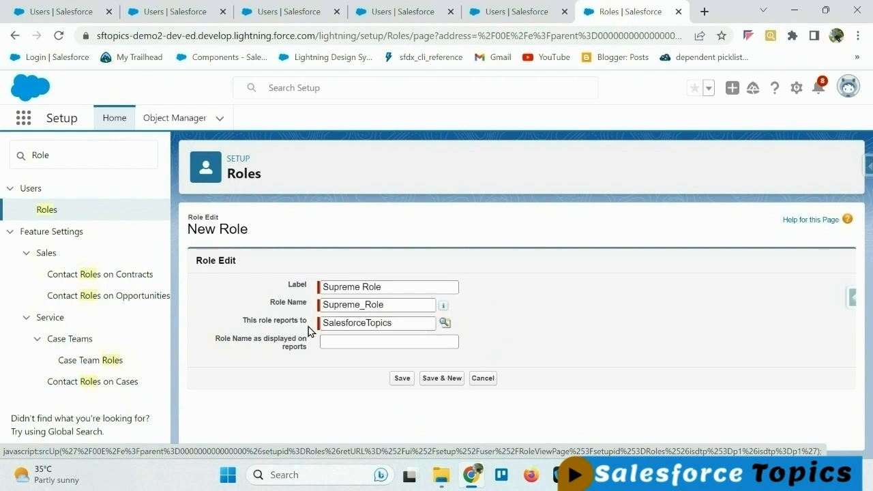
click(403, 379)
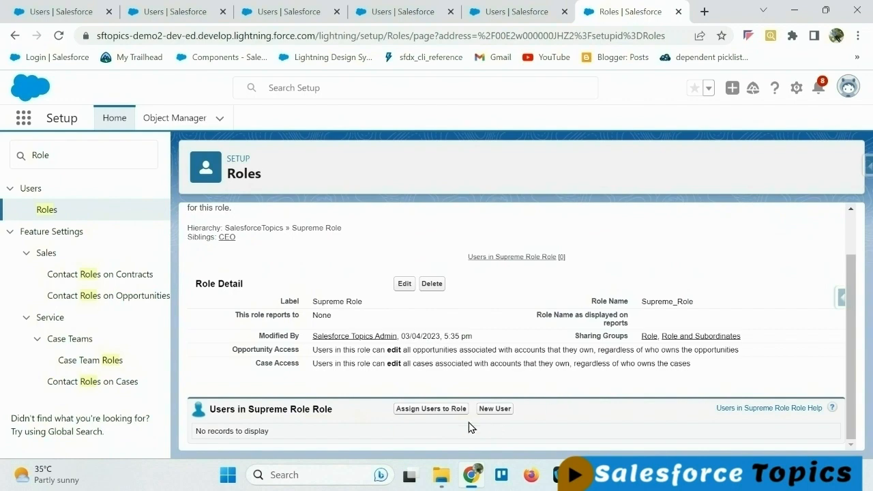
- Assign Mgr User from the All Unassigned users to Supreme Role and save the assignment
click(447, 417)
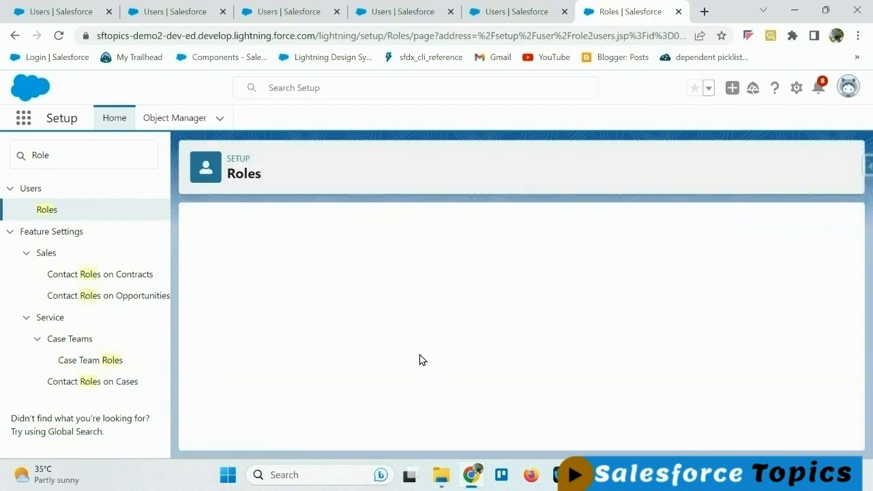
scroll(333, 381, down, 2)
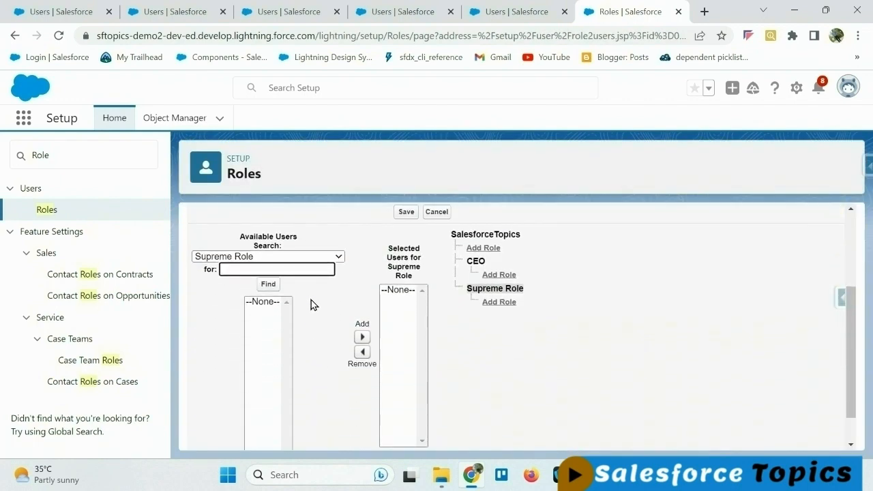
click(336, 257)
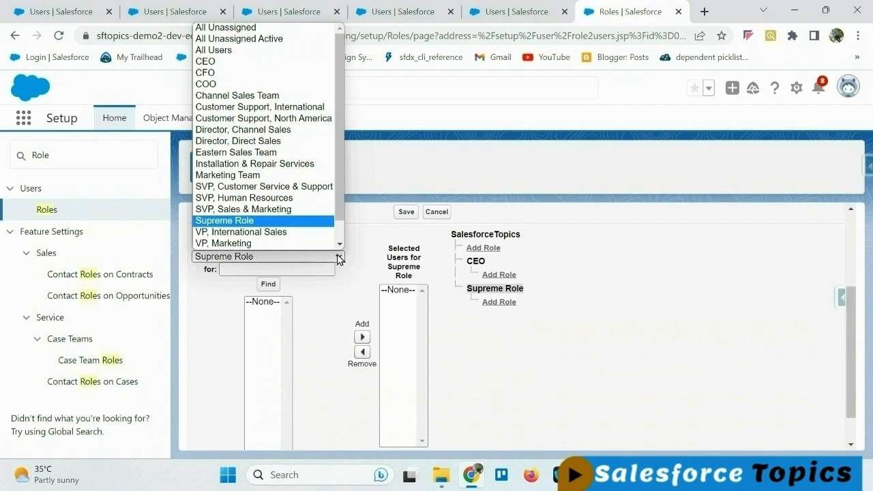
click(241, 30)
click(269, 284)
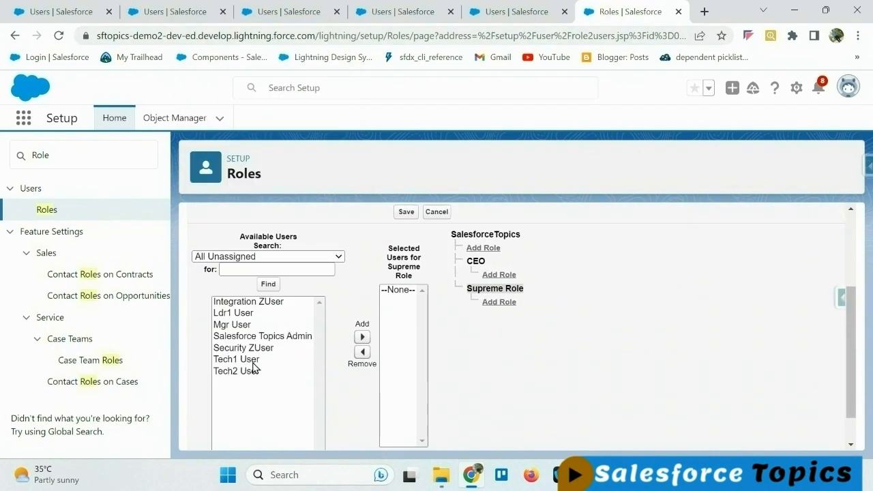
click(242, 326)
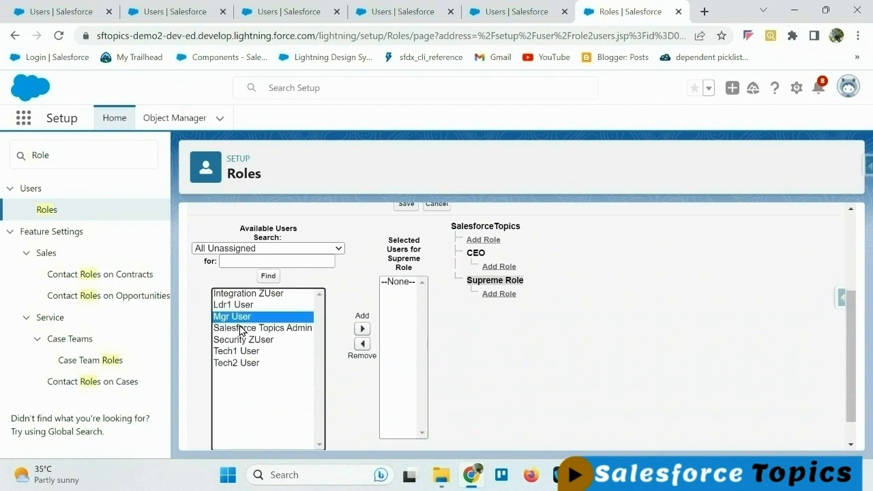
click(363, 329)
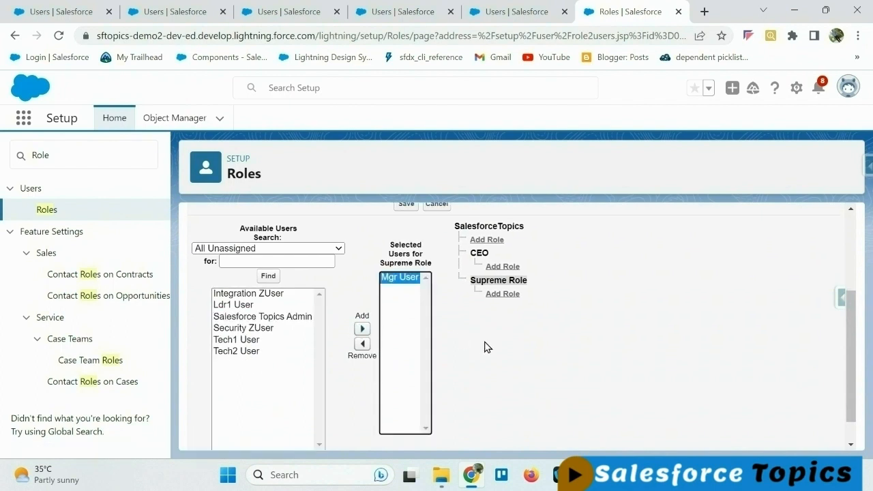
scroll(487, 347, up, 1)
click(407, 272)
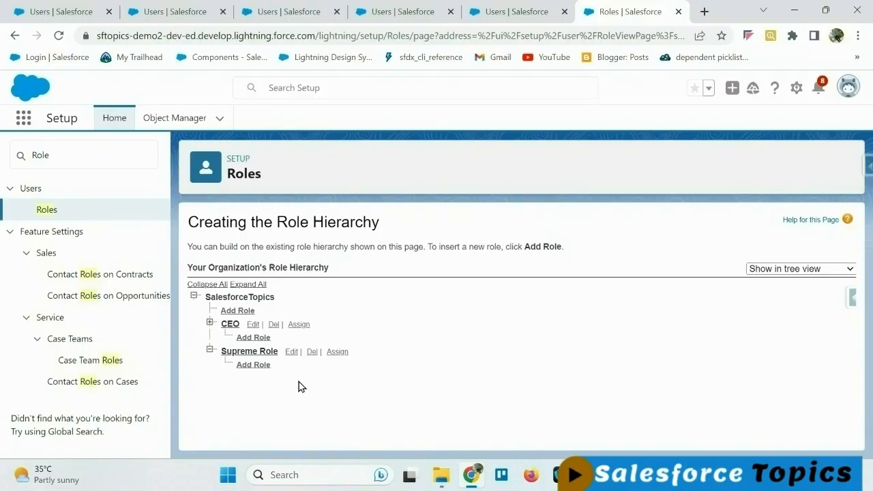
- Add a role labelled Services Leader Role that reports to Supreme Role, and save it
click(253, 365)
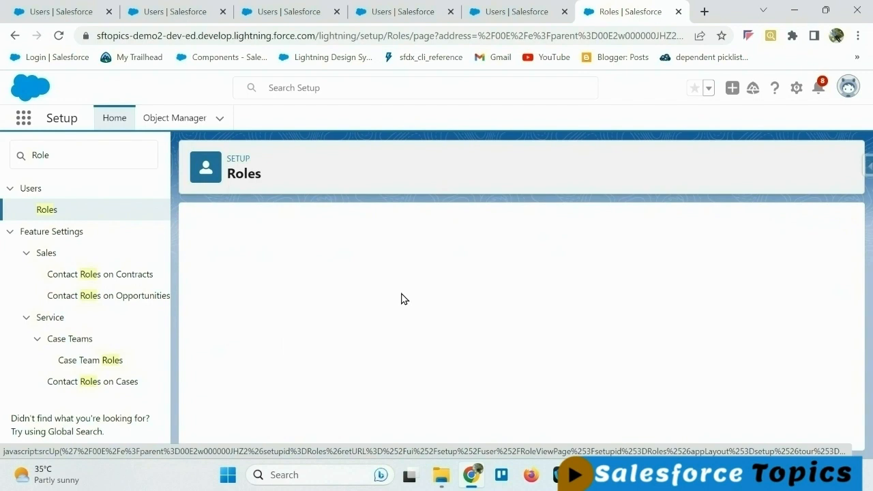
click(349, 286)
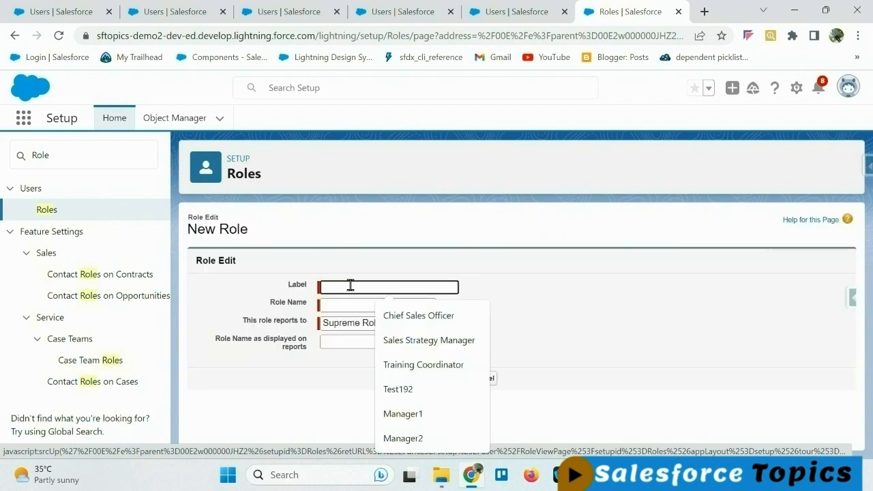
text(Se)
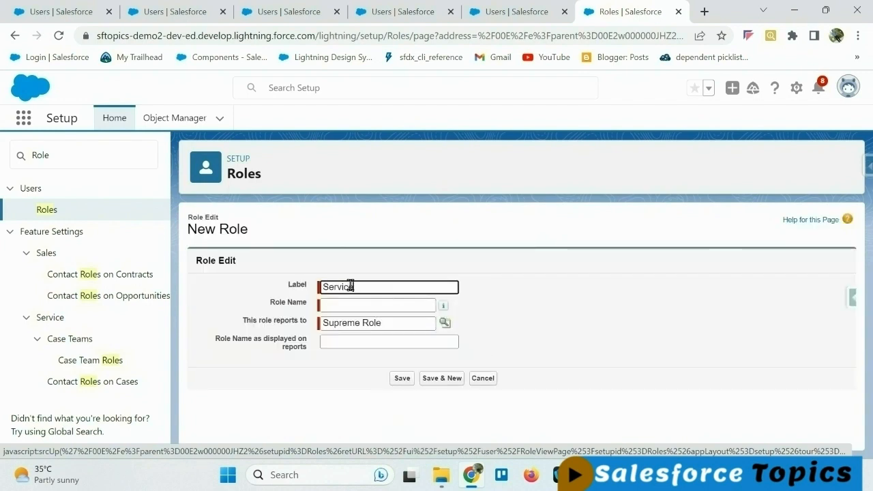
text(rvices Leader Role)
click(541, 328)
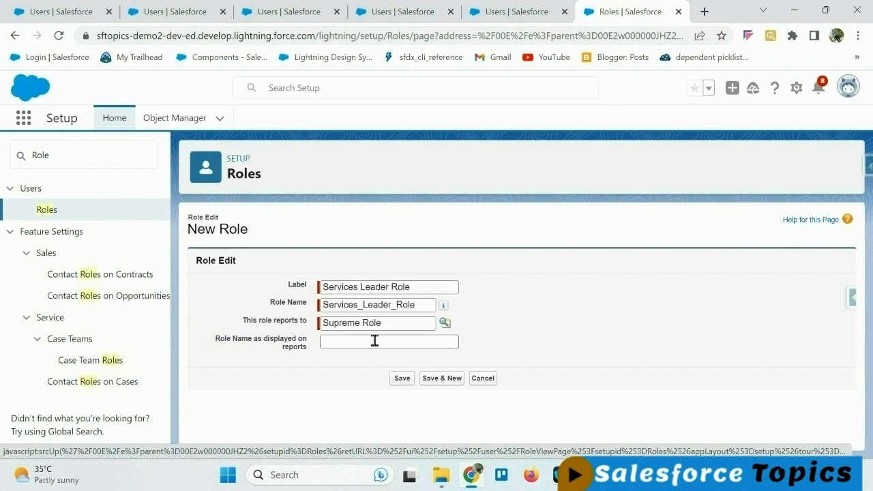
click(402, 378)
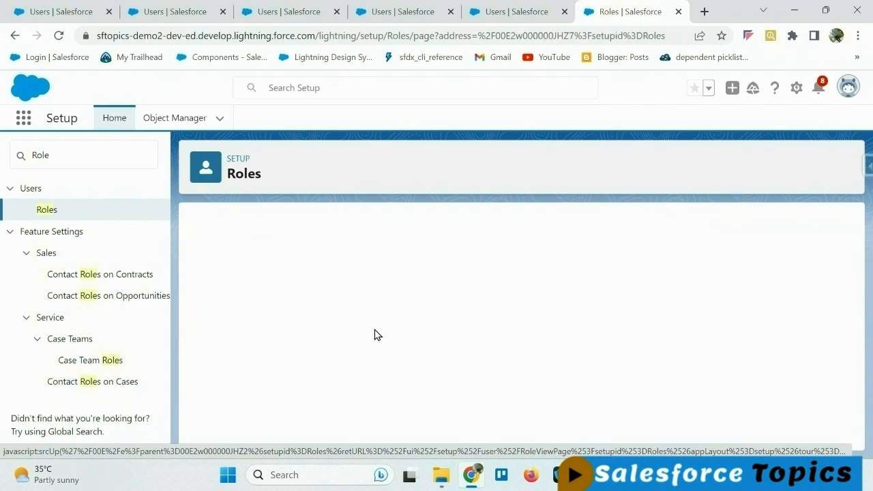
- Assign Ldr1 User from the All Unassigned users to Services Leader Role and save the assignment
scroll(481, 350, down, 1)
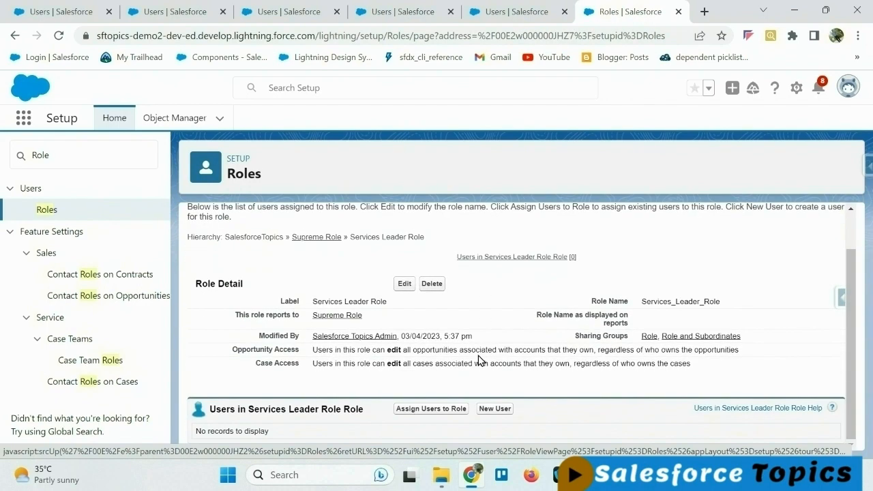
click(426, 410)
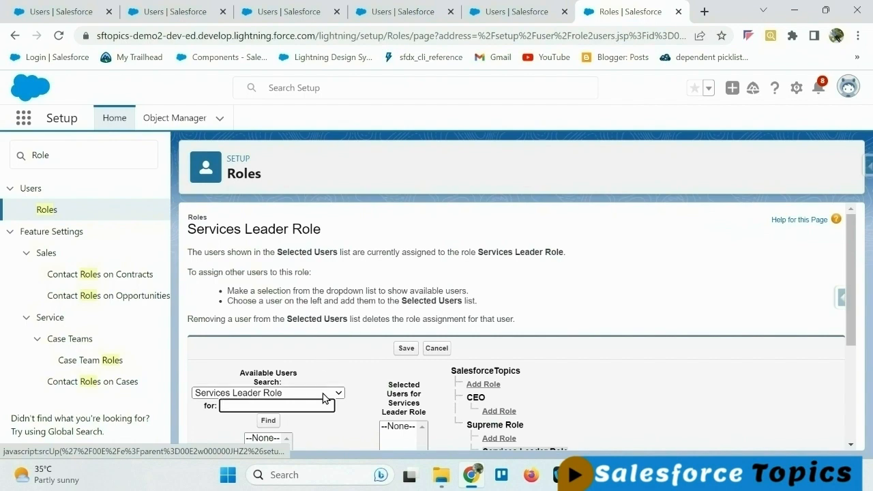
scroll(328, 374, down, 1)
click(337, 327)
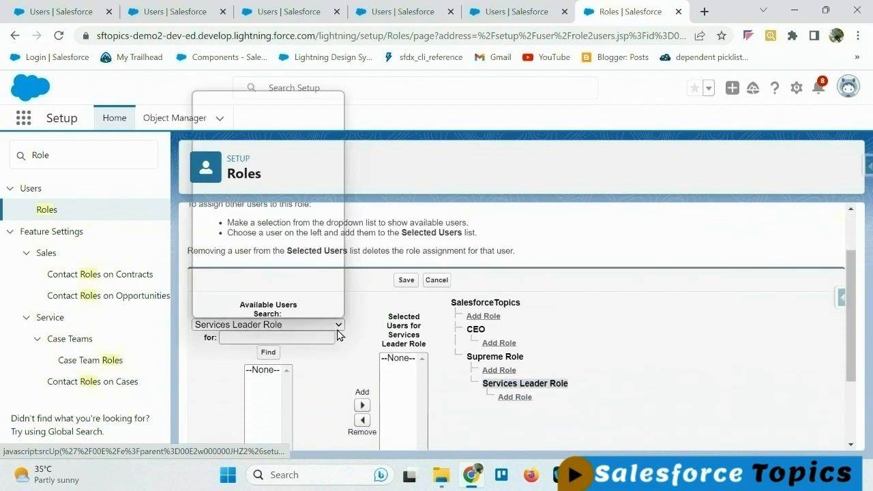
click(229, 102)
scroll(295, 361, down, 2)
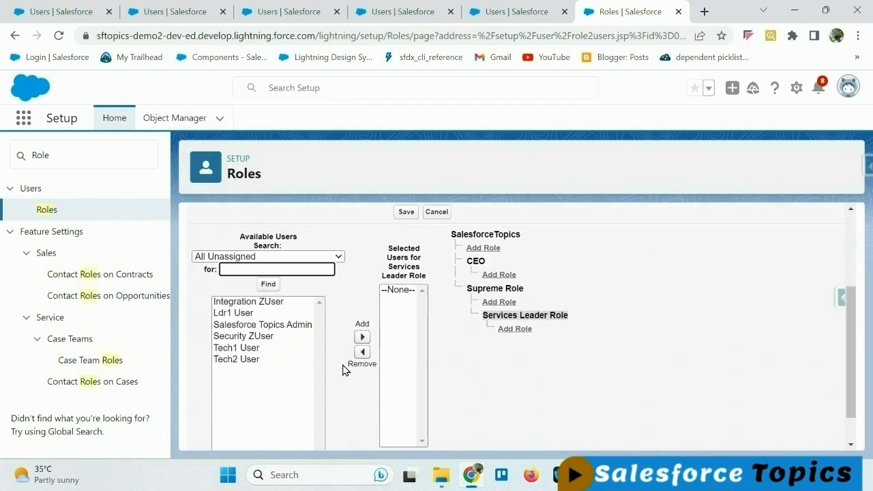
click(240, 306)
click(361, 329)
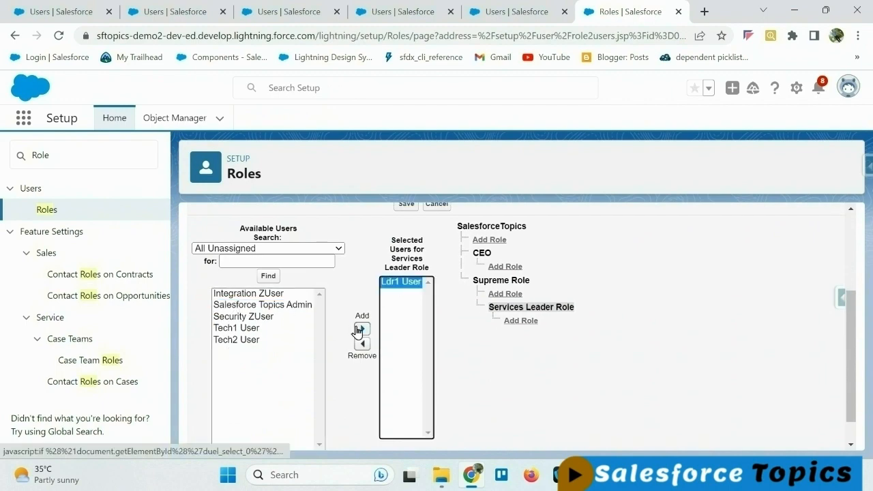
scroll(511, 339, up, 2)
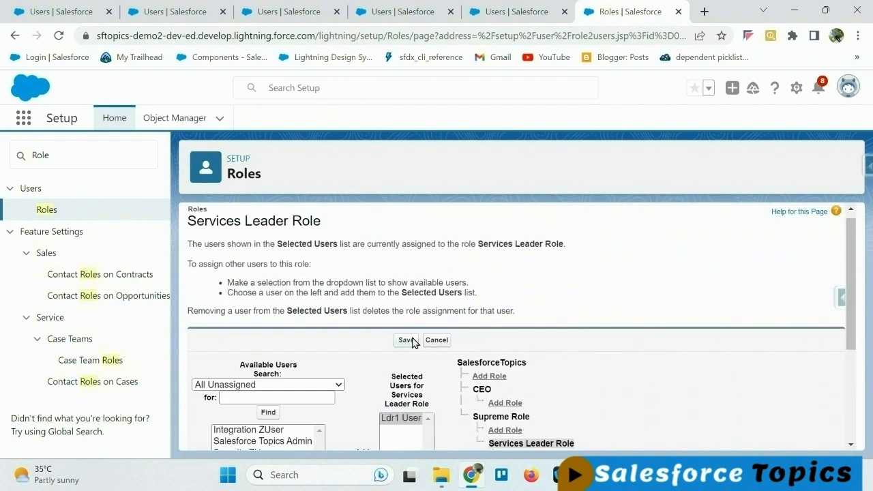
click(407, 340)
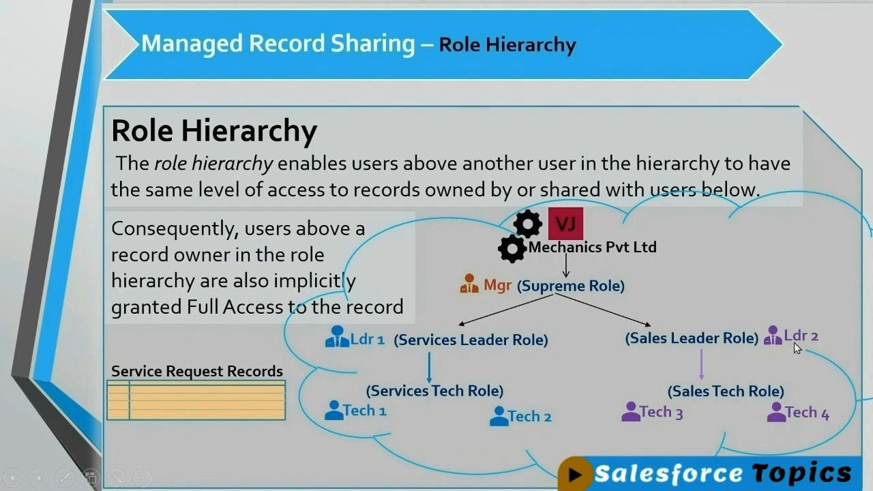
- Add a role labelled Sales Leader Role that reports to Supreme Role, and save it
key(alt+Tab)
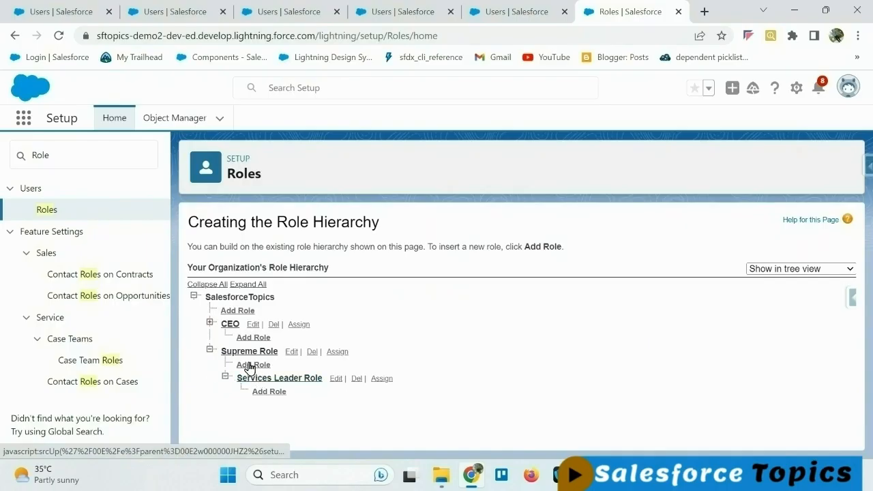
click(251, 366)
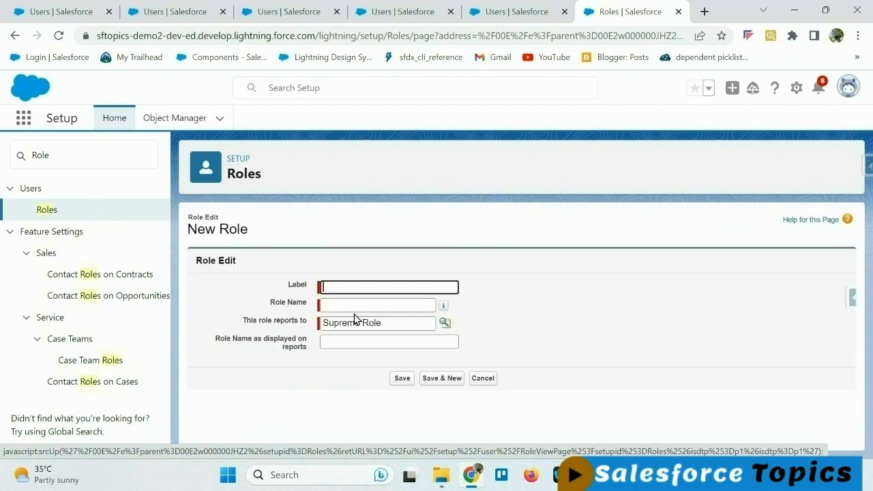
click(342, 289)
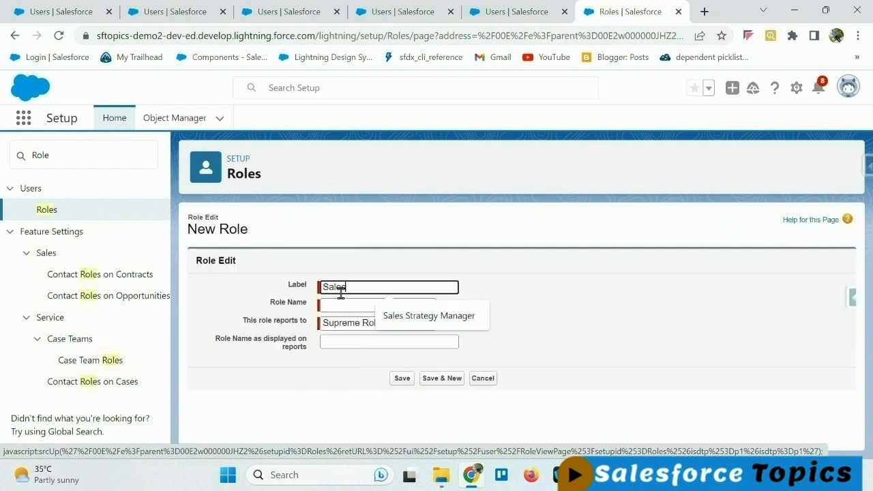
text(Leader Role)
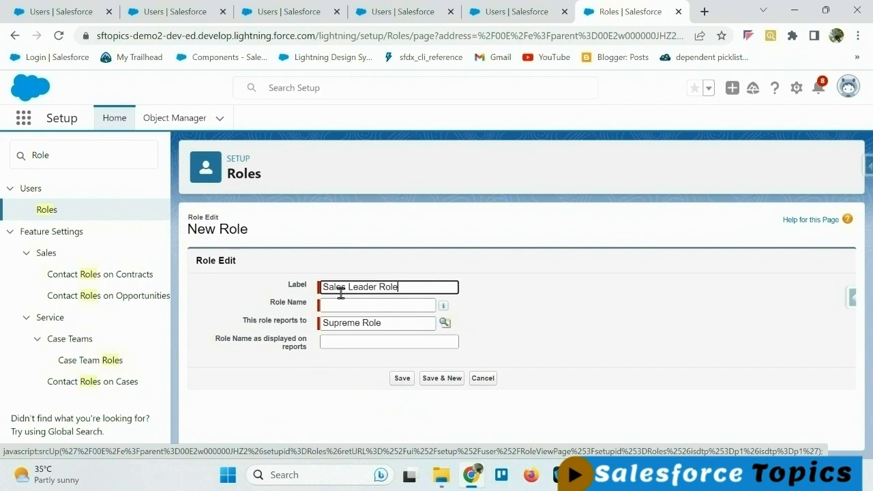
click(360, 323)
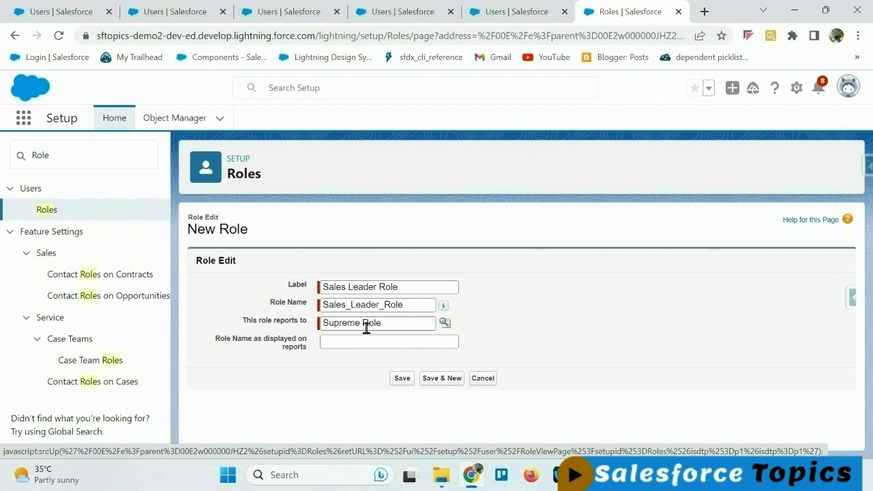
click(405, 380)
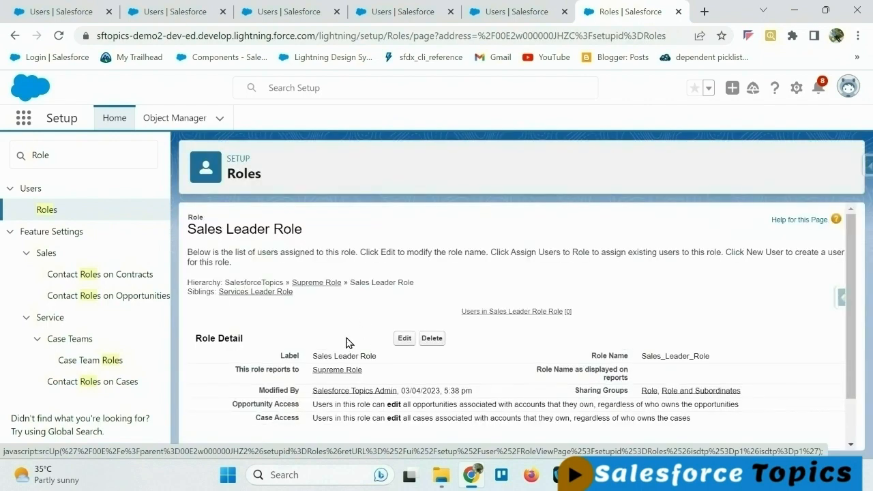
- Assign Ldr2 User from the All Unassigned users to Sales Leader Role and save the assignment
scroll(347, 342, down, 2)
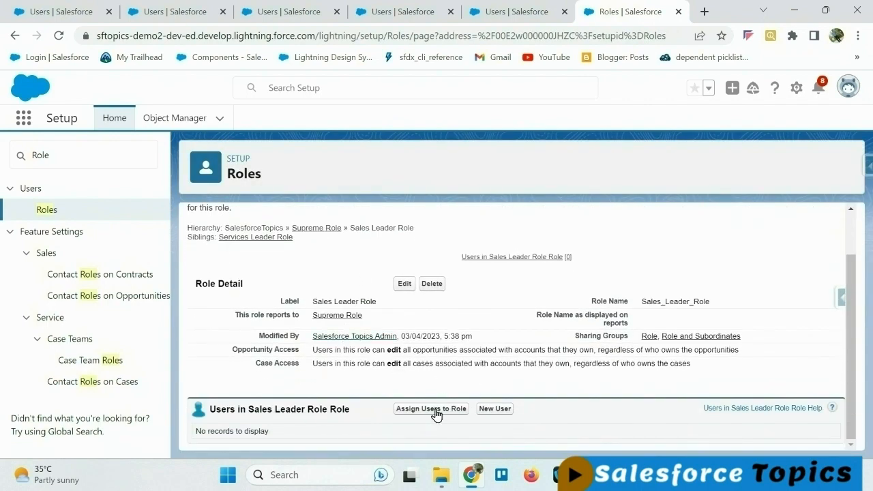
click(431, 408)
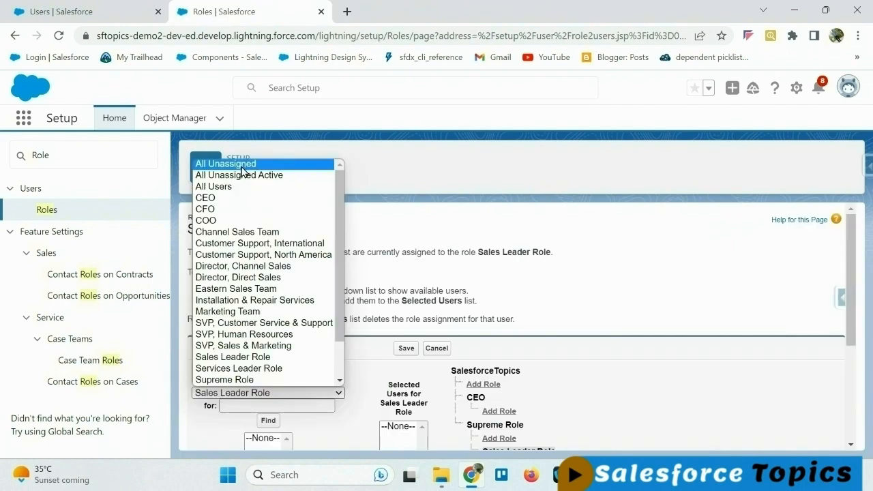
click(350, 316)
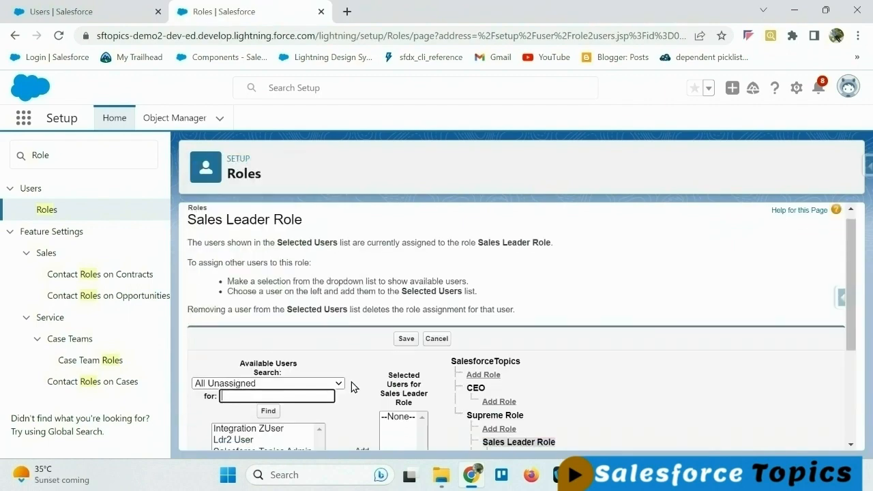
scroll(353, 382, down, 3)
click(252, 275)
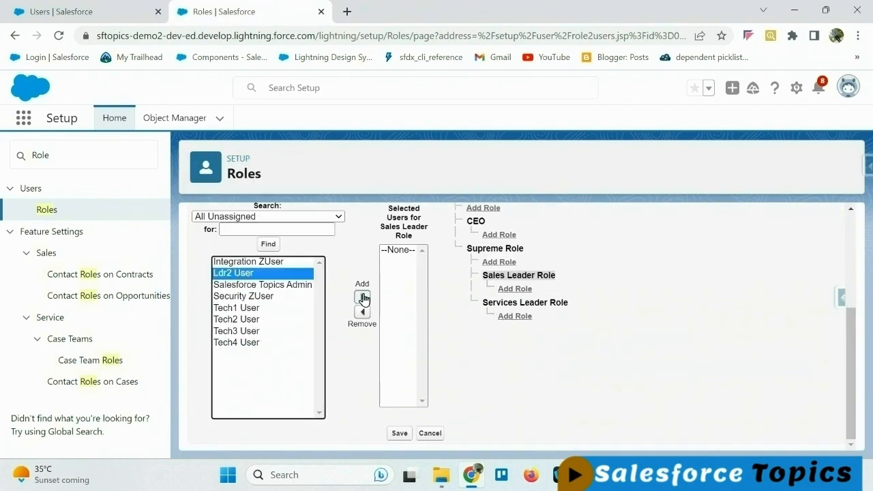
click(363, 297)
click(404, 435)
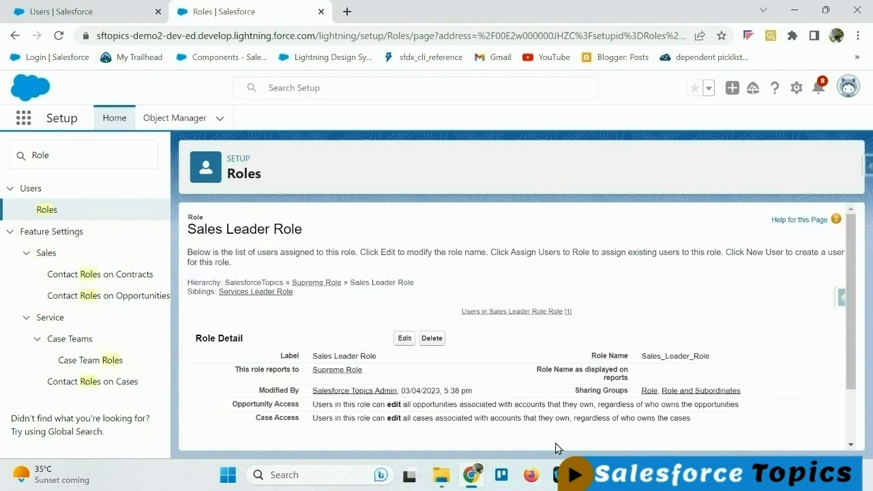
- Add a role labelled Services Tech Role that reports to Services Leader Role, and save it
mouse_move(561, 475)
click(678, 417)
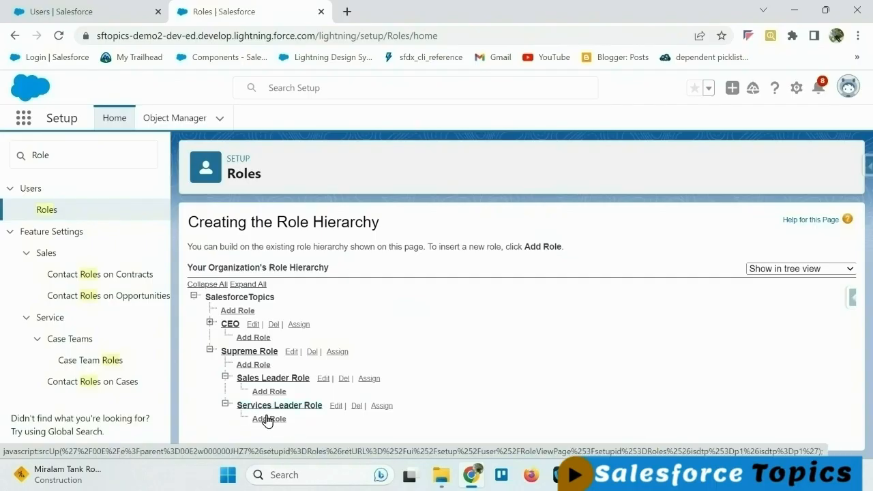
click(267, 419)
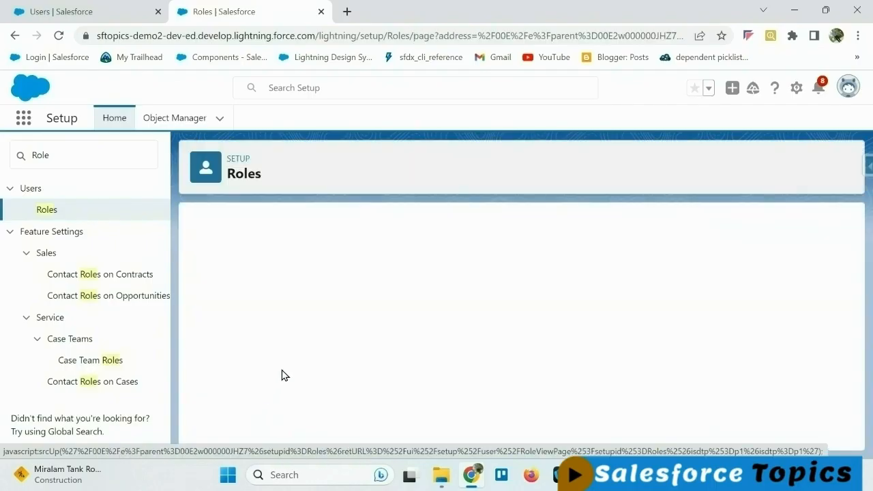
click(337, 288)
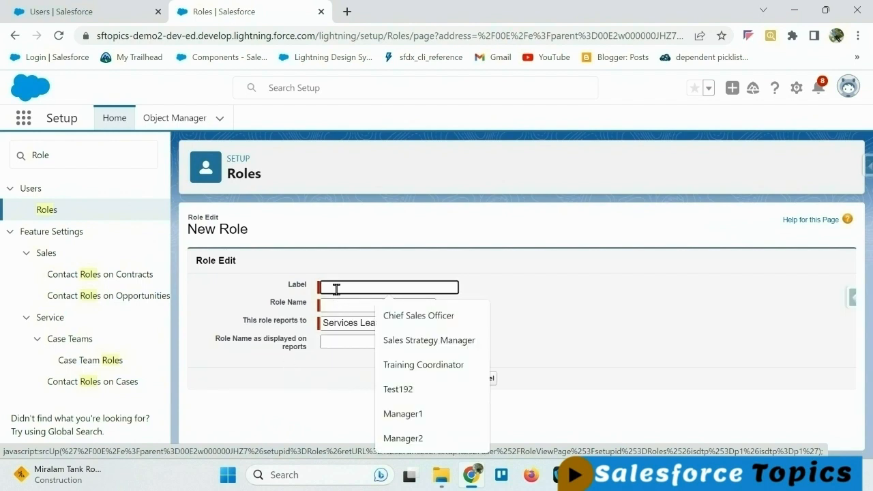
text(Servic)
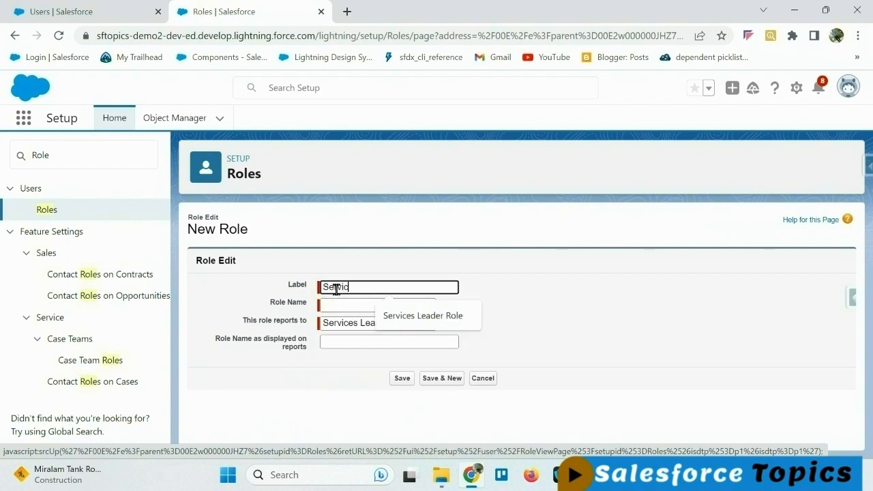
text(es Tech)
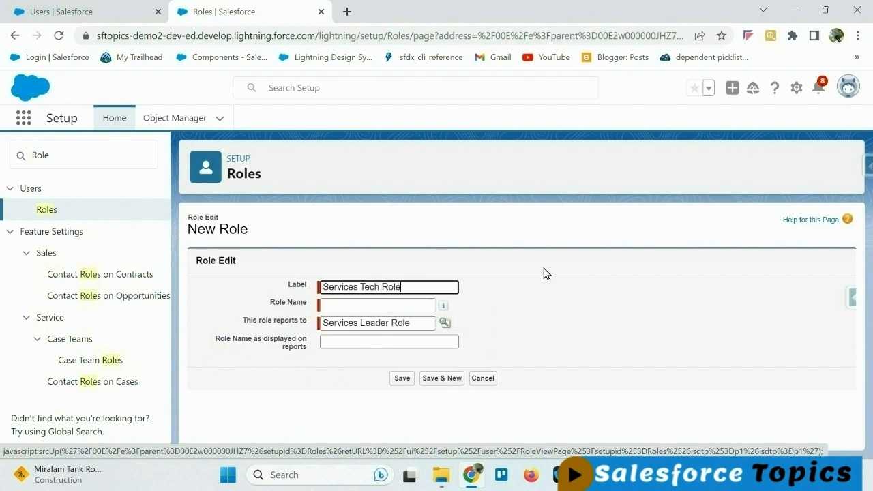
text( Role)
click(536, 293)
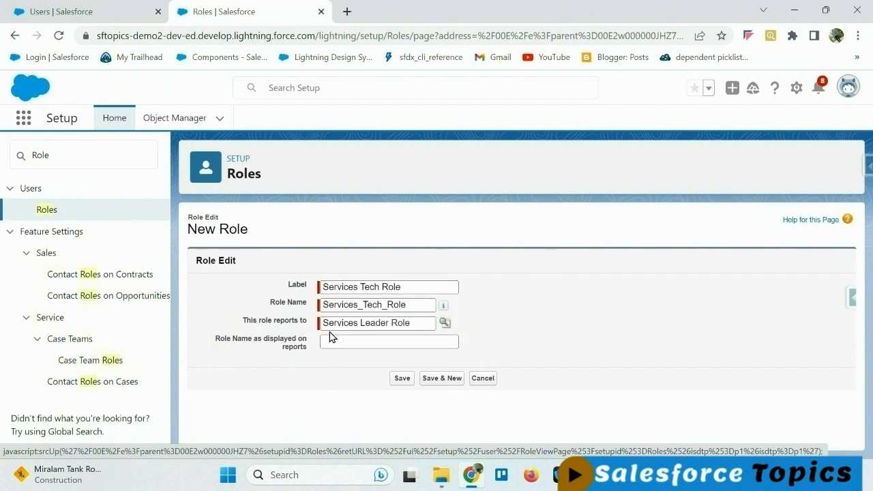
click(403, 381)
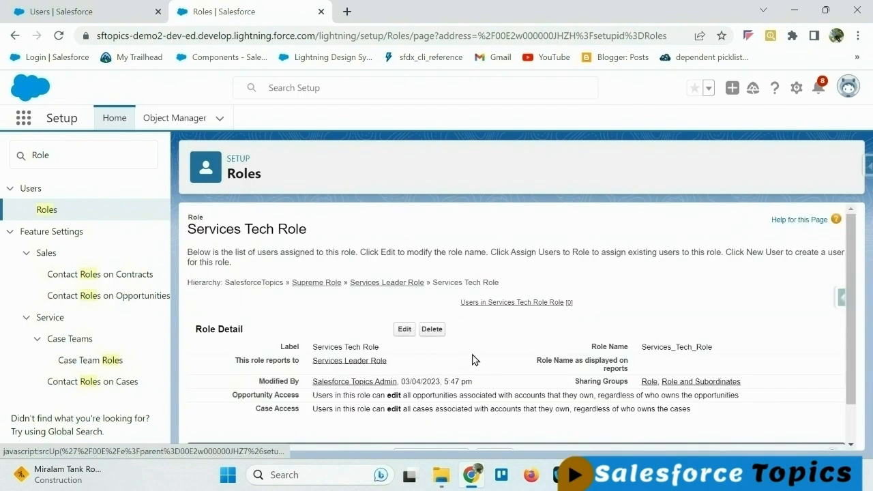
- Assign Tech1 User and Tech2 User from the All Unassigned users to Services Tech Role and save the assignment
scroll(437, 370, down, 1)
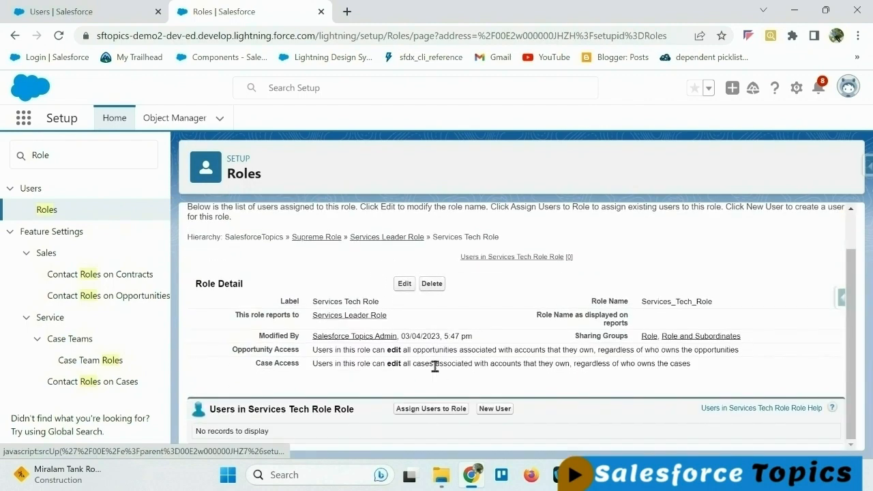
click(439, 409)
click(323, 391)
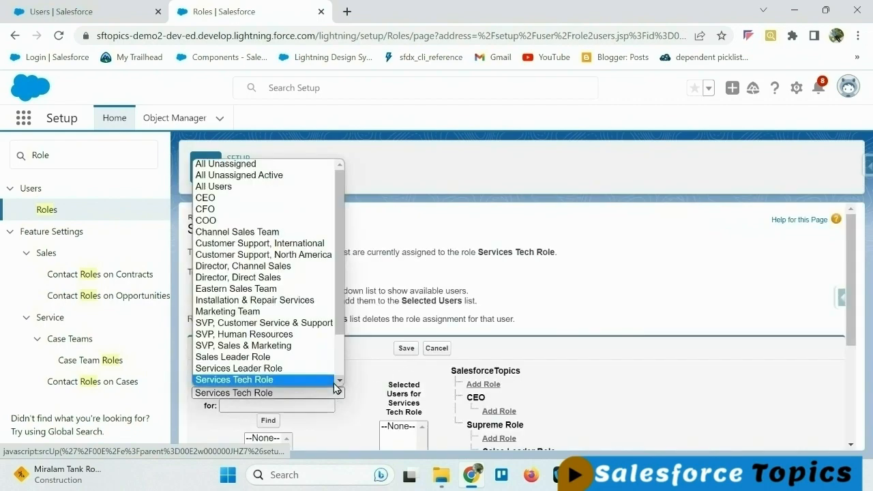
click(241, 164)
scroll(404, 355, down, 1)
scroll(404, 355, down, 2)
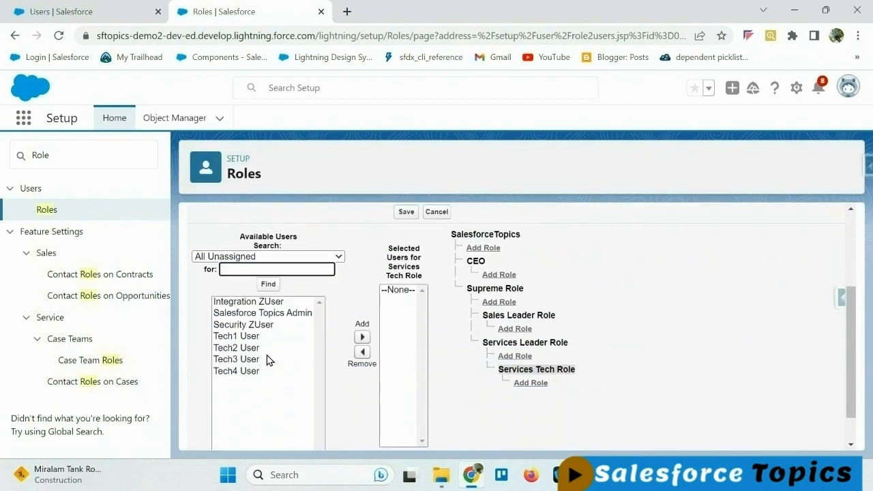
click(246, 335)
ctrl+click(249, 341)
click(363, 329)
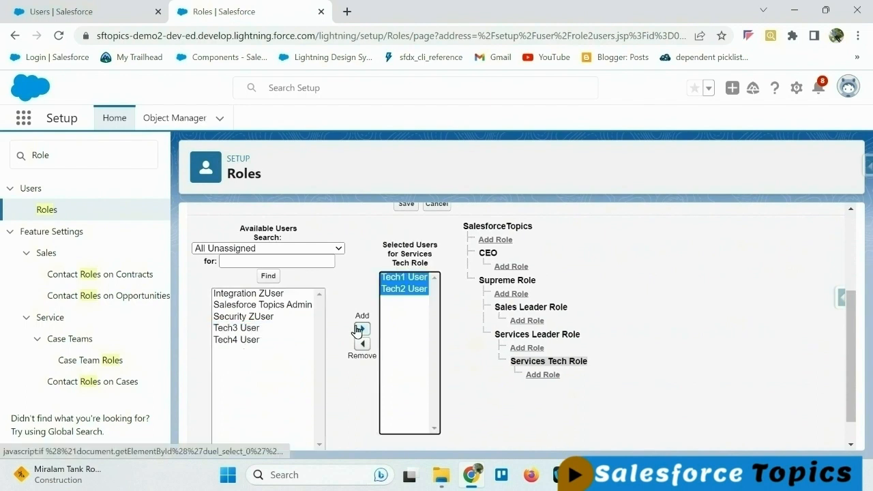
scroll(423, 321, up, 3)
click(404, 340)
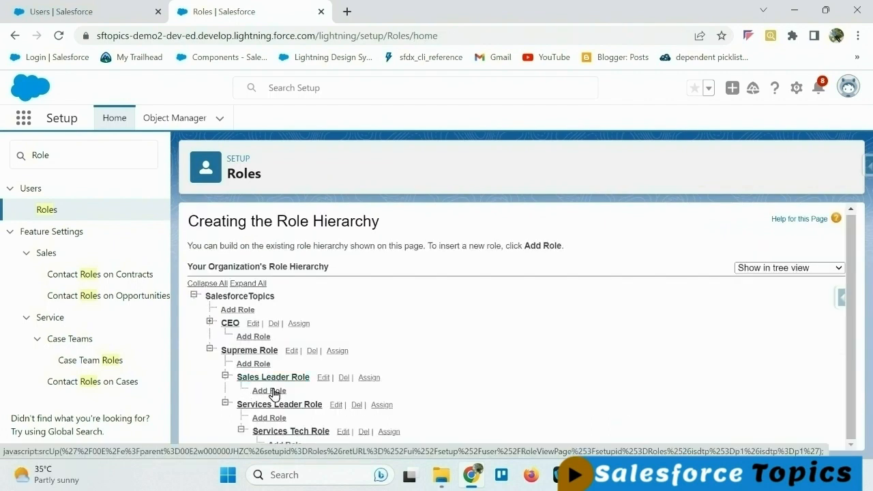
- Add a role labelled Sales Tech Role that reports to Sales Leader Role, and save it
click(272, 391)
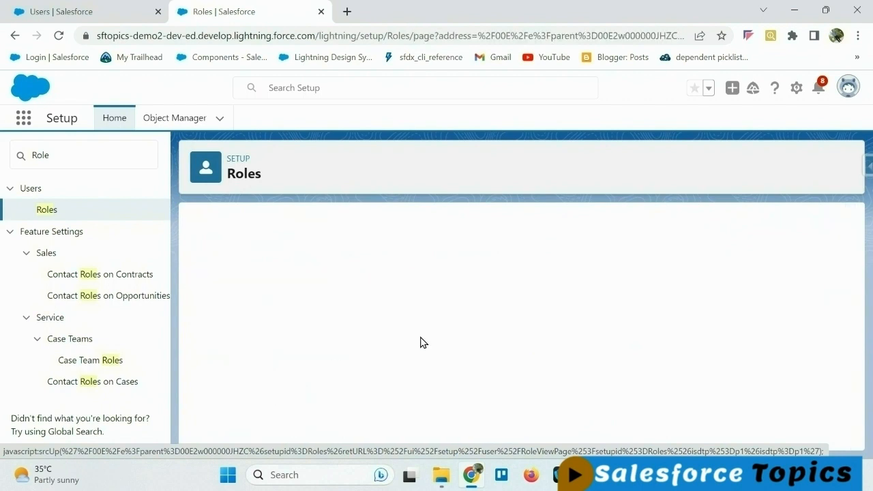
click(350, 287)
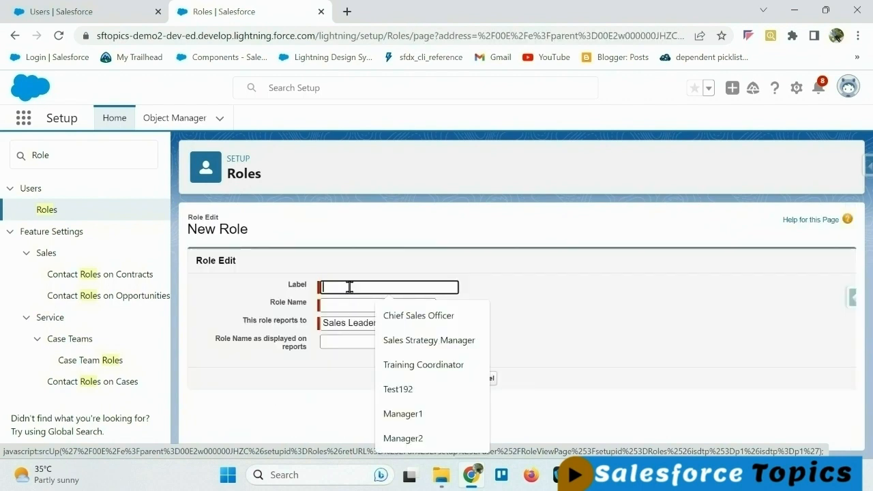
text(Sales Tech Role)
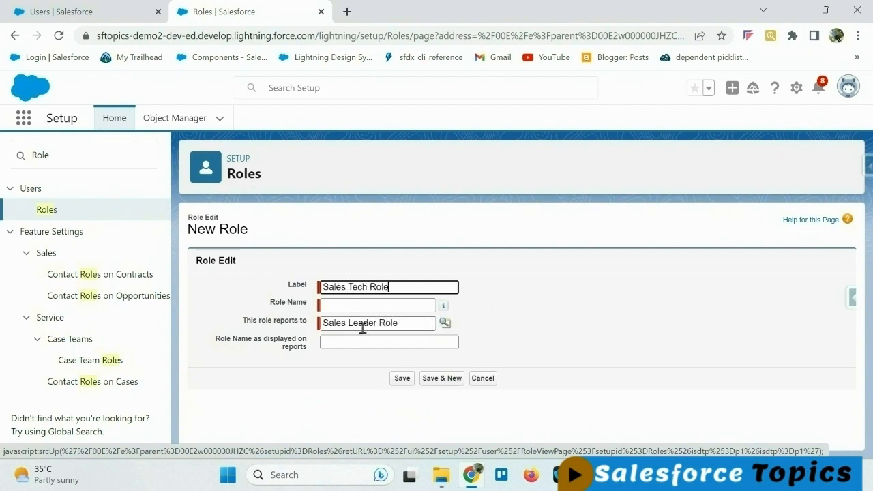
click(406, 380)
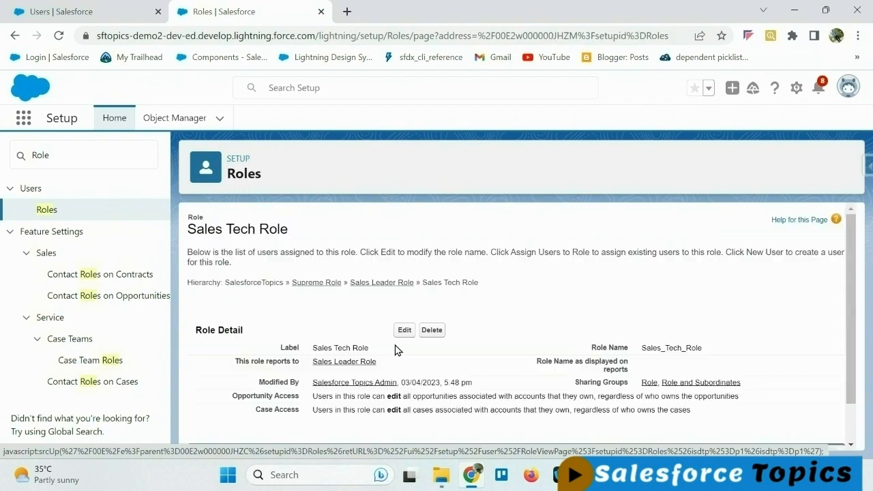
scroll(408, 367, down, 1)
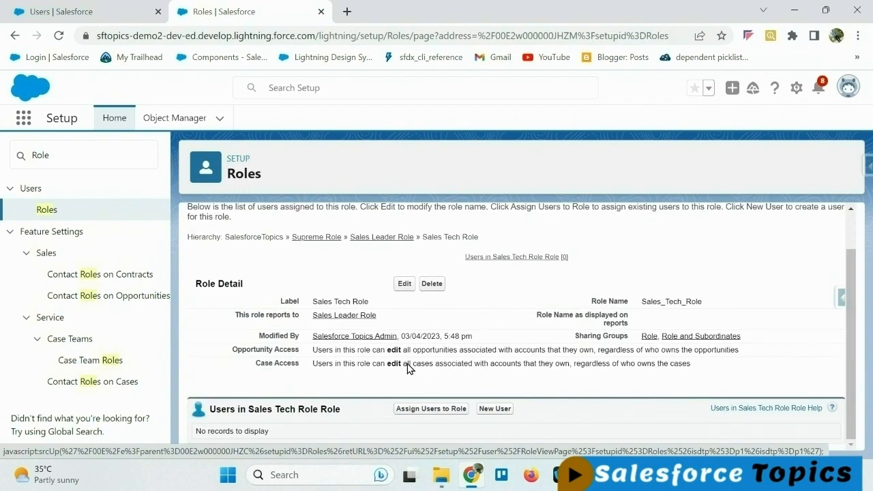
- Assign Tech3 User and Tech4 User from the All Unassigned users to Sales Tech Role and save the assignment
click(431, 409)
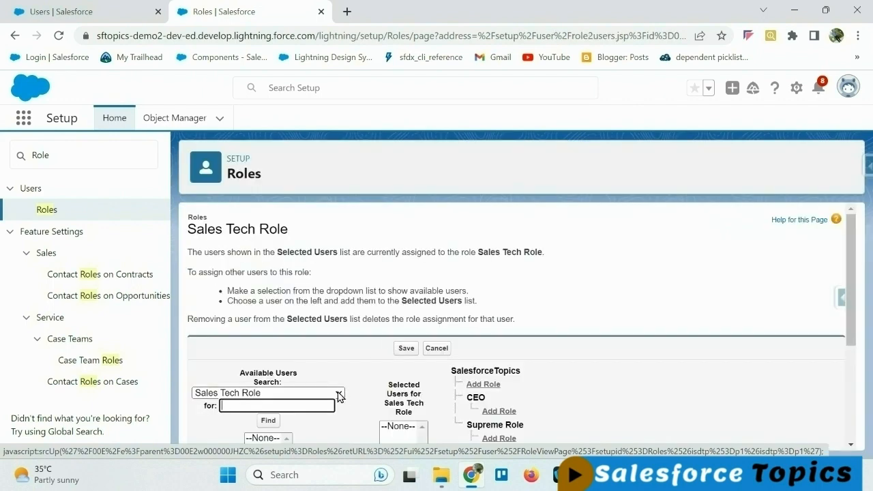
click(338, 393)
click(237, 165)
scroll(370, 321, down, 3)
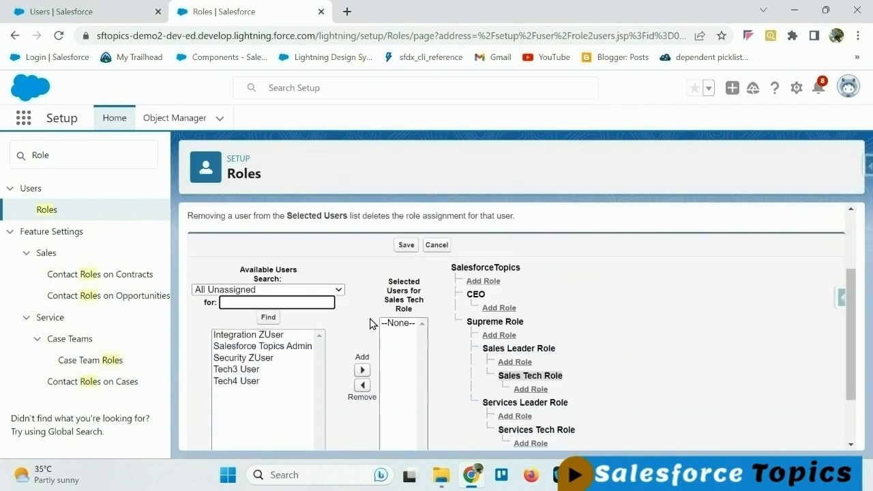
click(250, 334)
ctrl+click(253, 341)
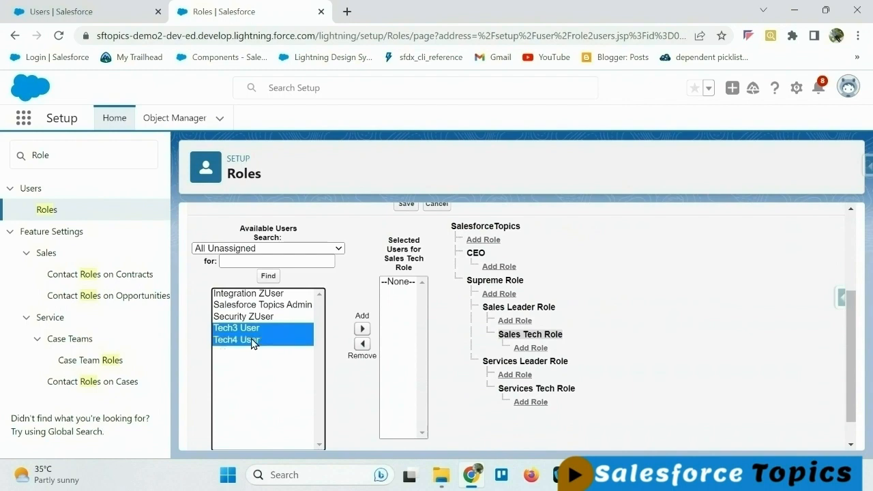
click(362, 329)
scroll(452, 322, up, 2)
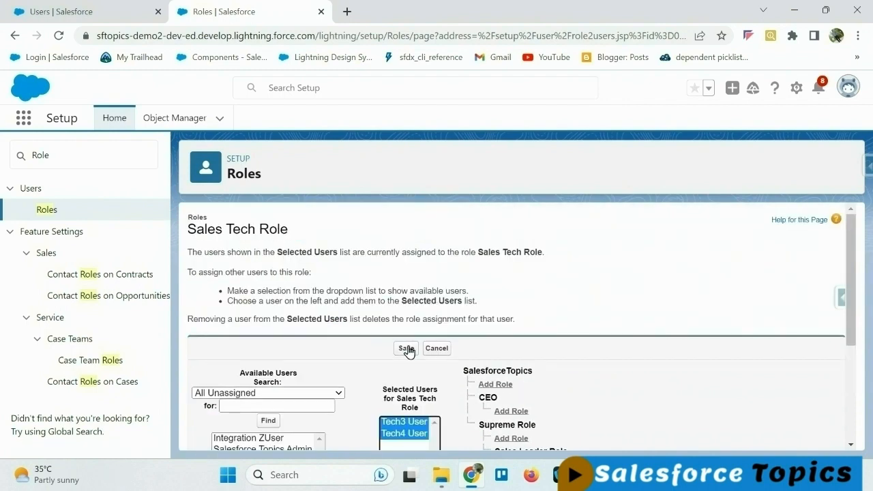
click(407, 349)
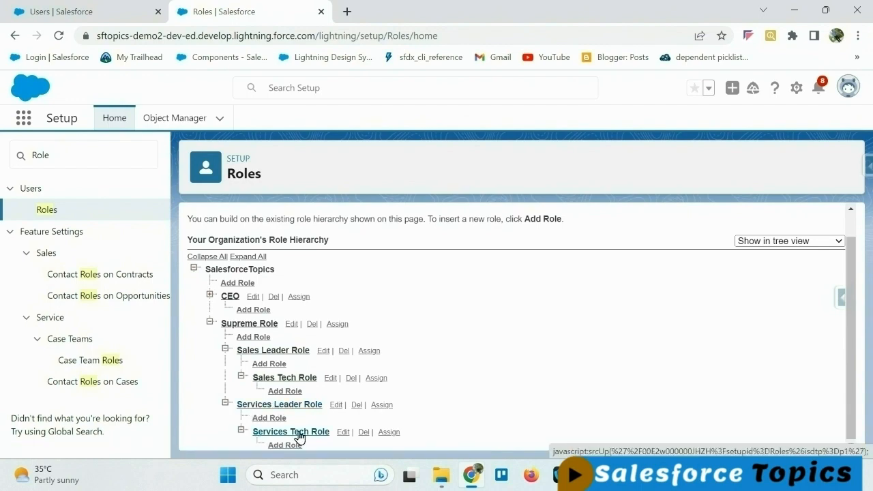
- Show the role hierarchy slide, and in Firefox examine the service requests created by Ldr2, Tech3 and Tech4
mouse_move(618, 475)
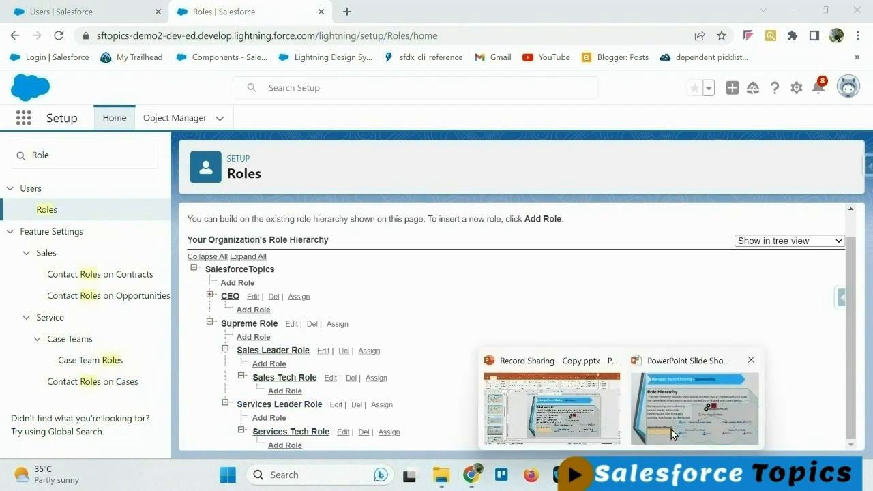
click(689, 409)
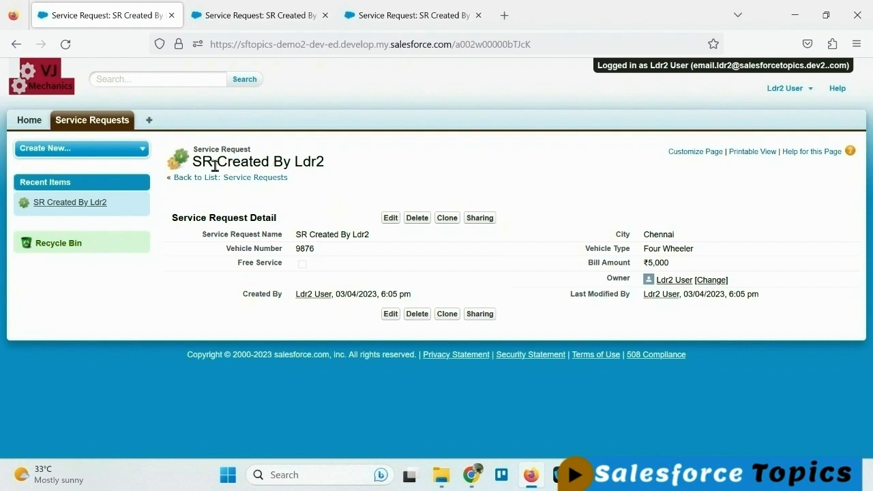
drag(296, 164, 328, 172)
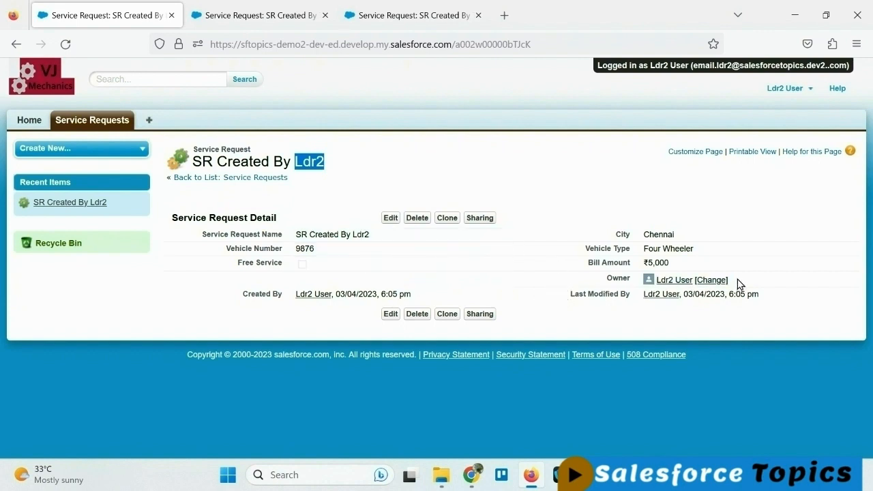
click(258, 18)
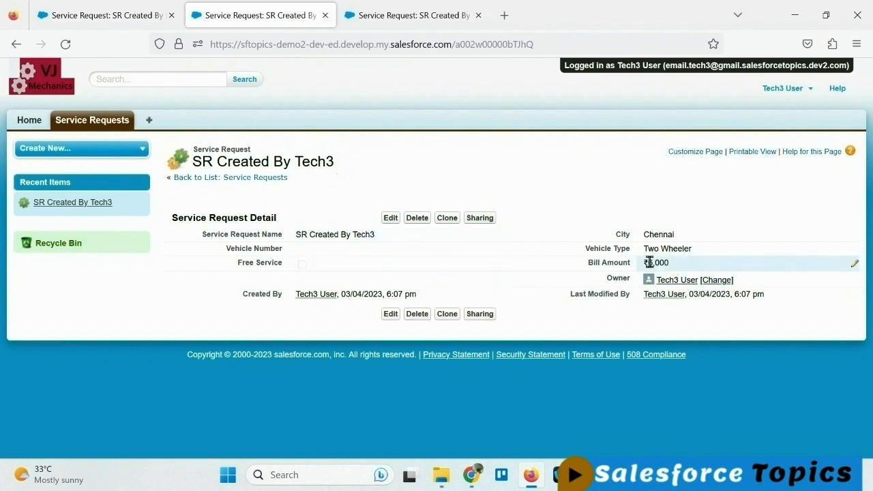
click(387, 18)
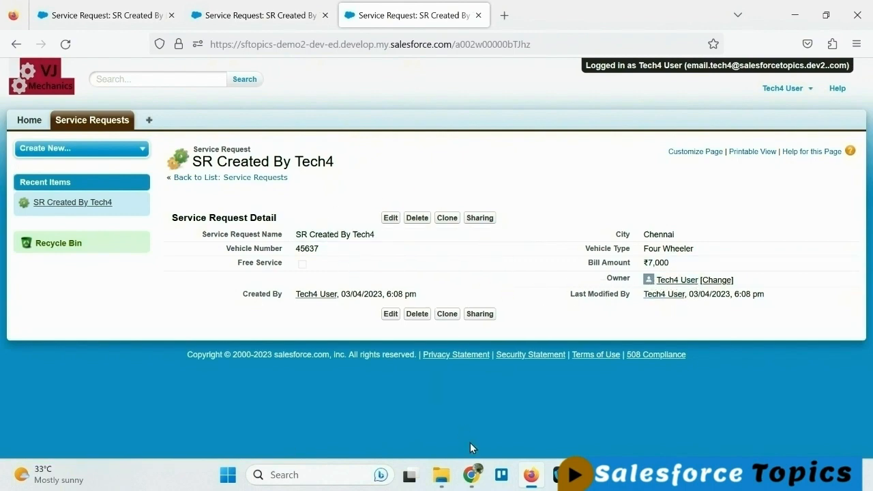
- Switch to Chrome, open Sharing Settings in Setup and look up the organization-wide default for Service Request
click(472, 474)
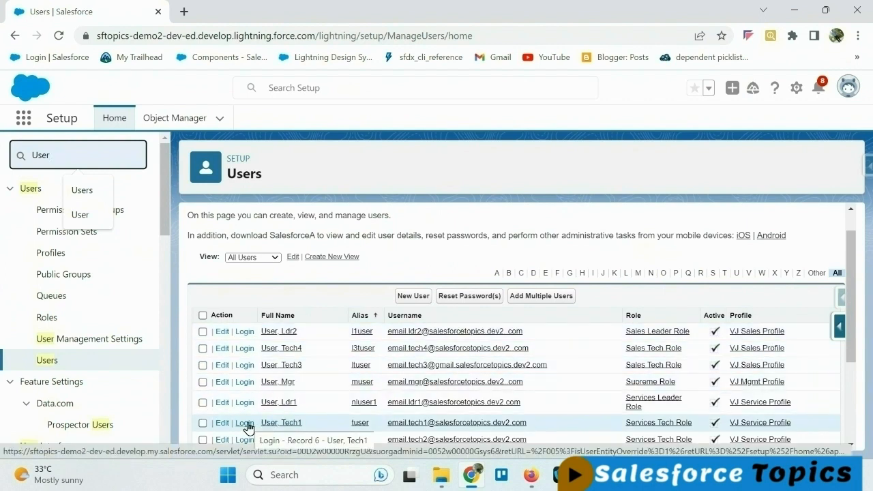
double_click(66, 161)
text(S)
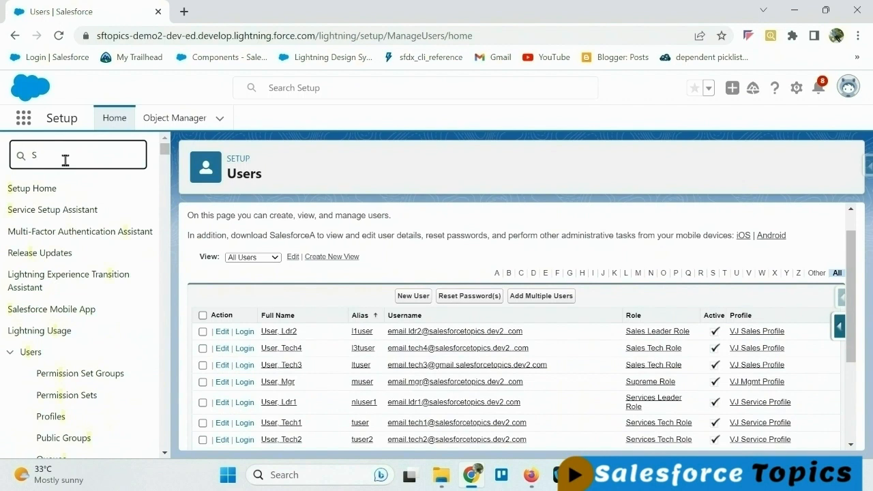
text(Ha)
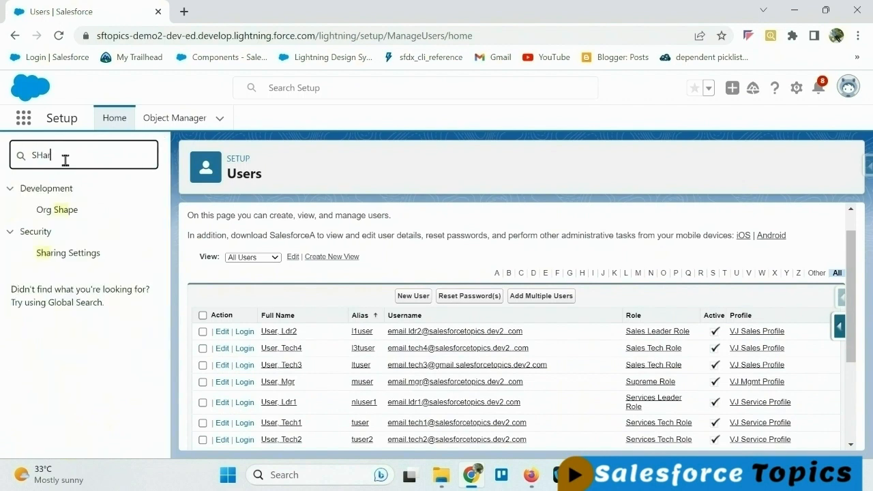
text(re)
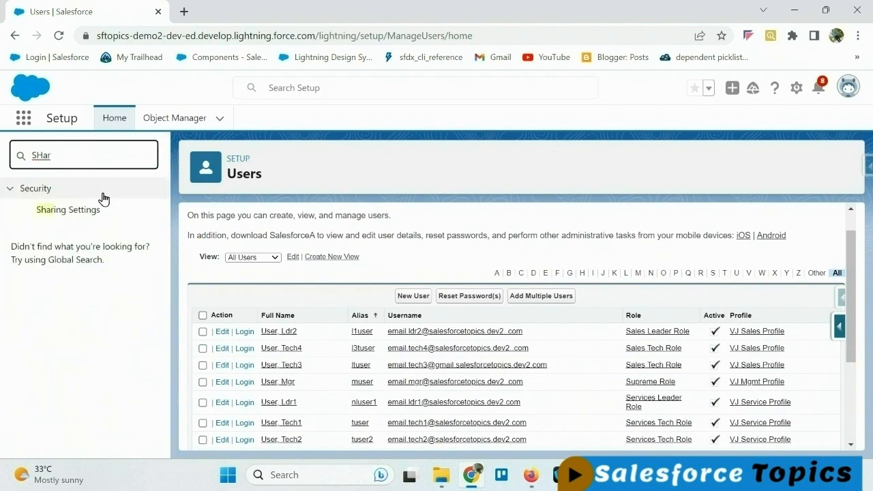
click(95, 214)
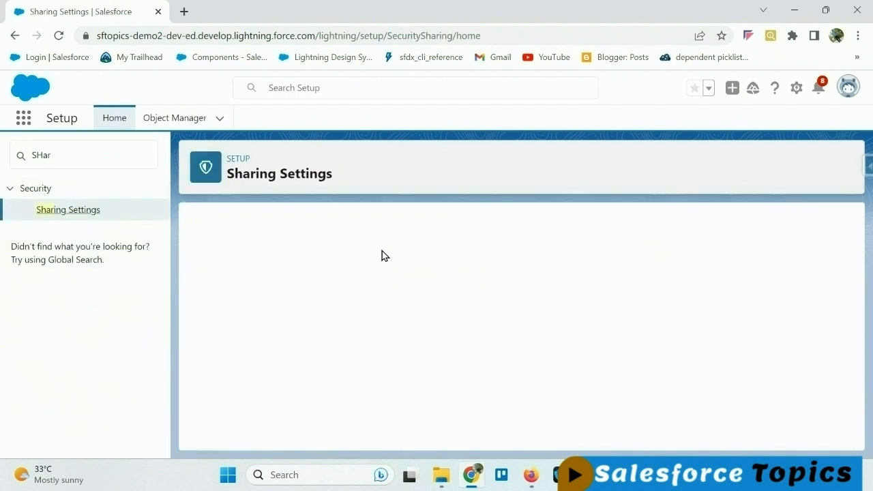
key(ctrl+f)
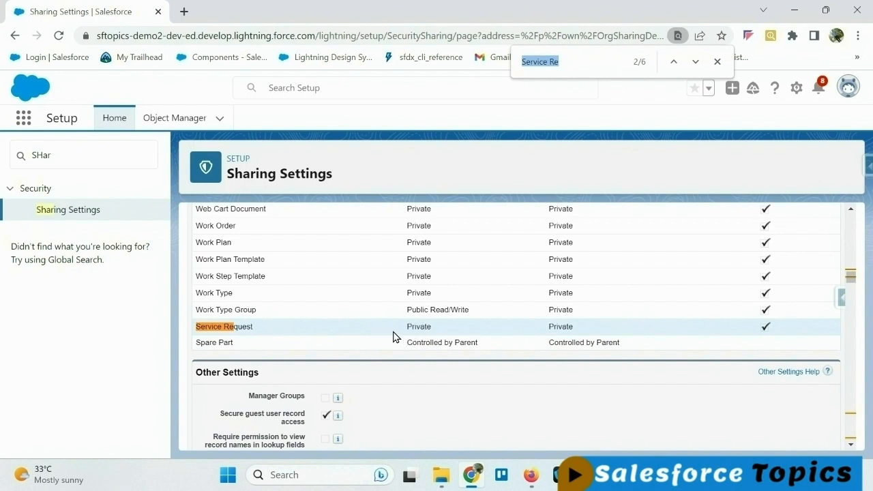
- Open the Users page in Setup and show the role hierarchy slide
click(75, 155)
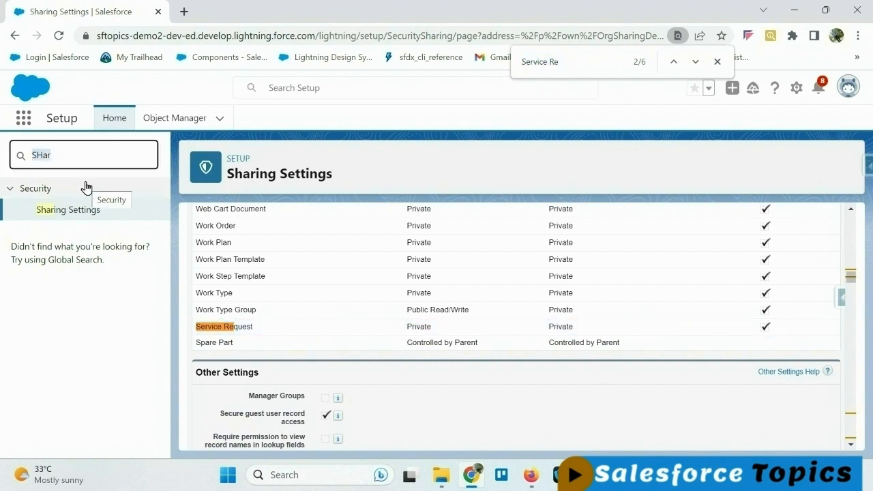
text(user)
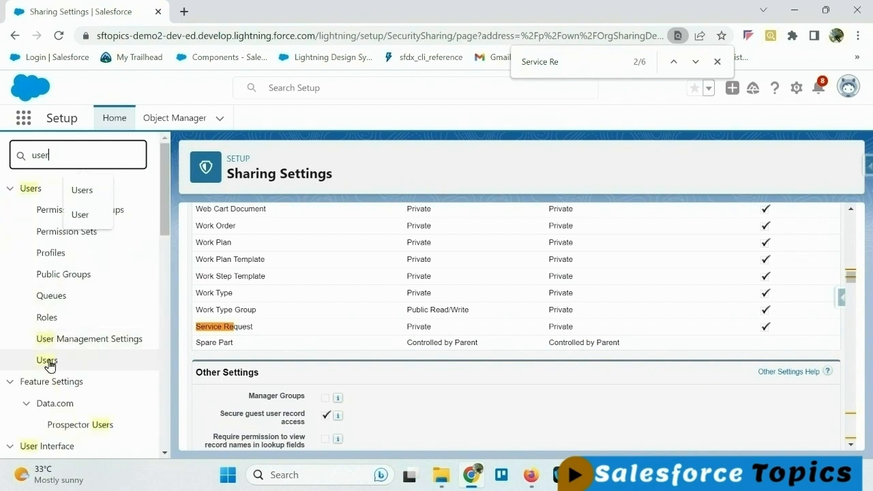
click(48, 361)
key(alt+Tab)
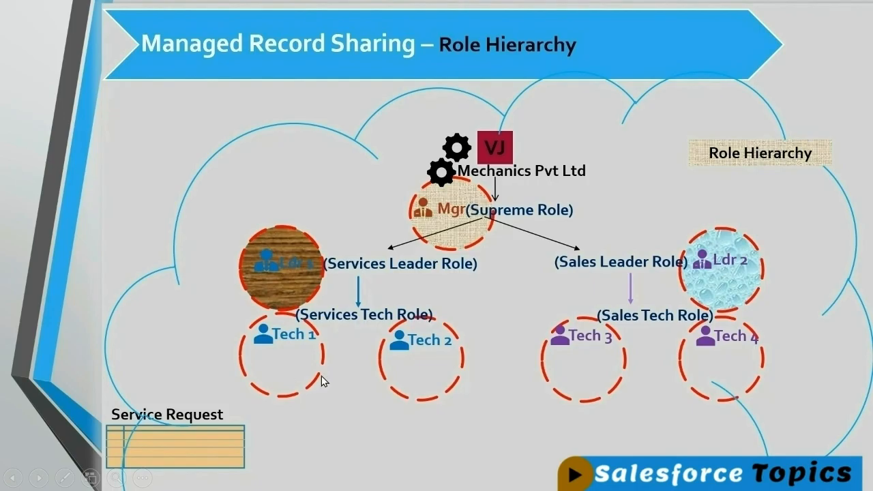
- In Tech1 User's Chrome session, open the service request SR Created by Tech1 and examine its available record actions
key(alt+Tab)
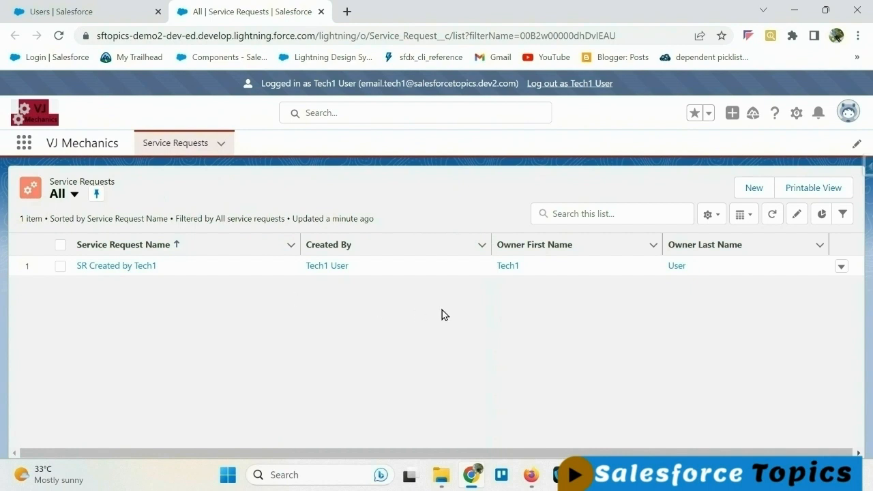
click(136, 267)
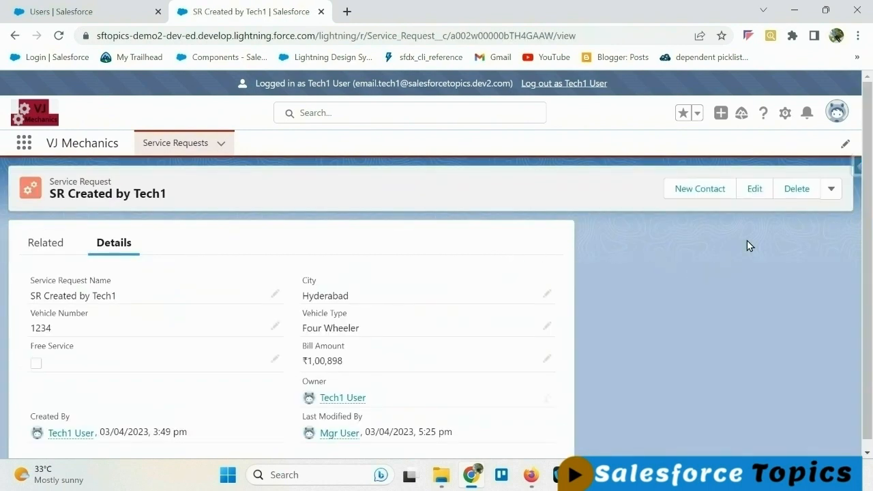
click(830, 188)
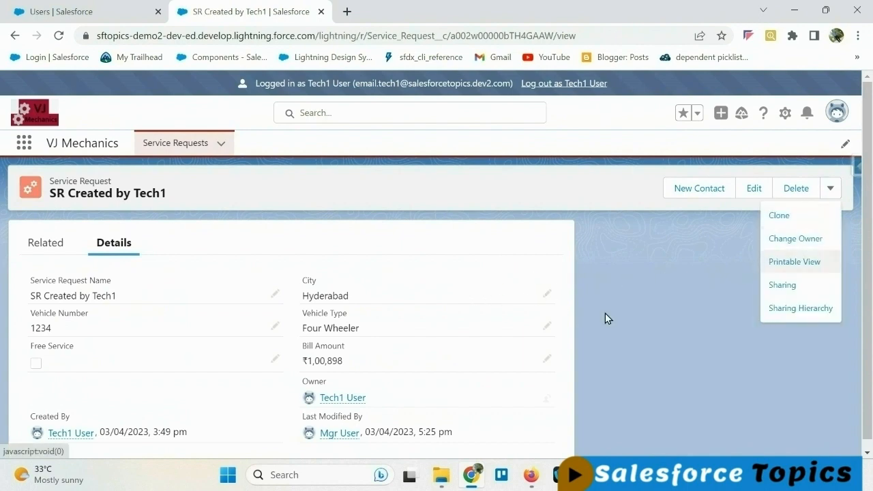
- Show the role hierarchy slide, and log in as Tech2 User from the Users list in Chrome
key(alt+Tab)
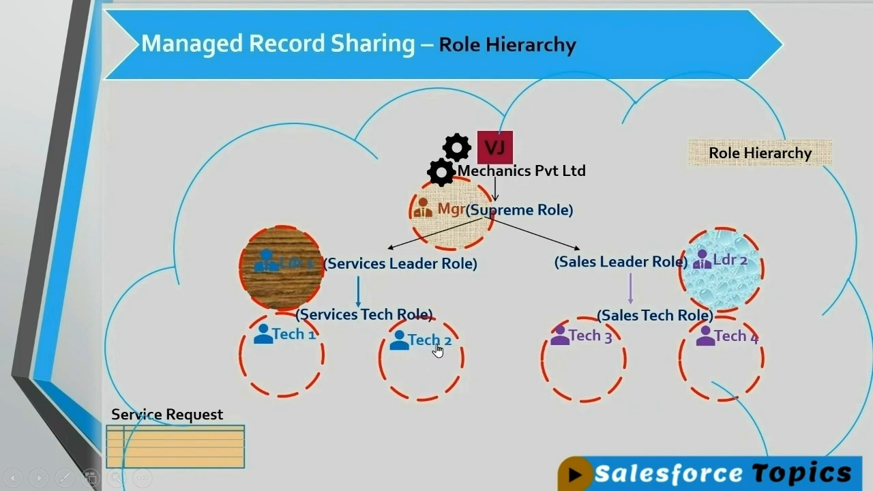
key(alt+Tab)
click(246, 404)
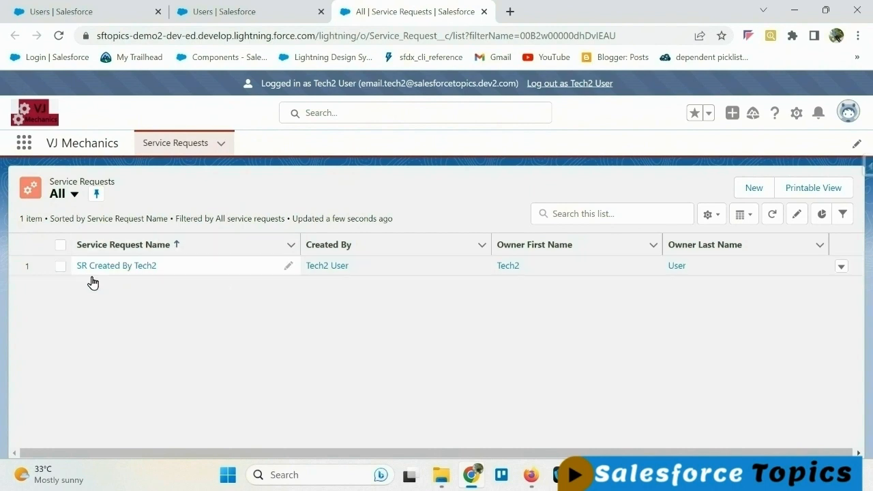
- Show the role hierarchy slide again, and log in as Ldr1 User from the Users list in Chrome
mouse_move(577, 476)
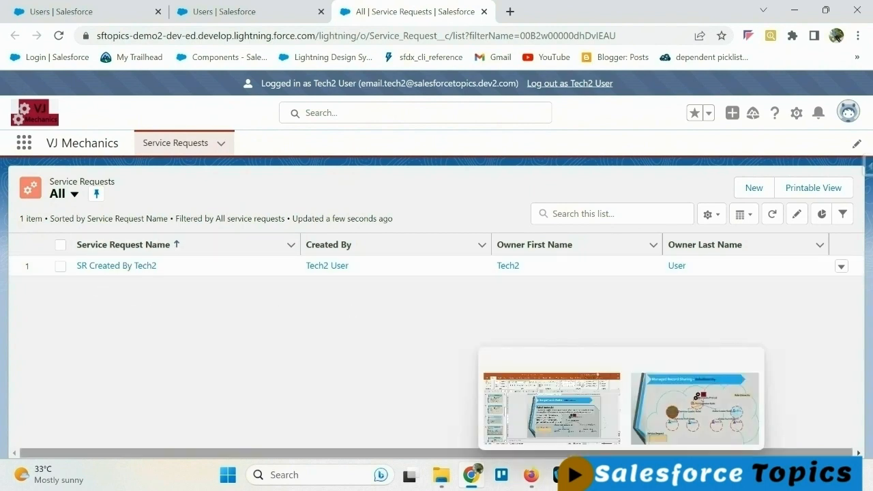
click(682, 423)
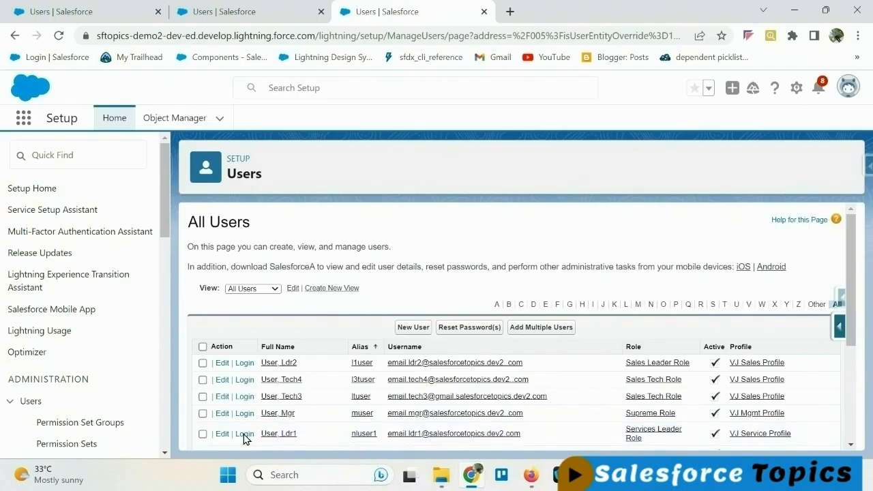
click(241, 436)
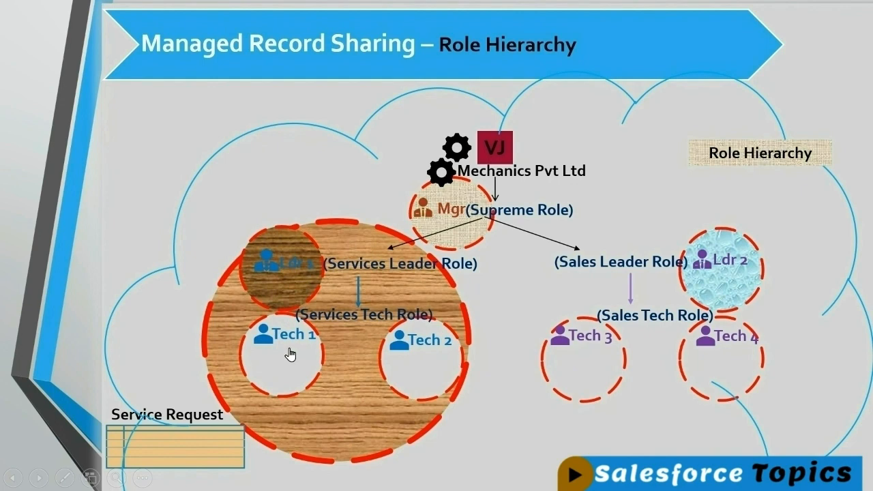
- As Ldr1 User, open SR Created by Tech1 in Chrome, set its Bill Amount to 100 and save
key(alt+Tab)
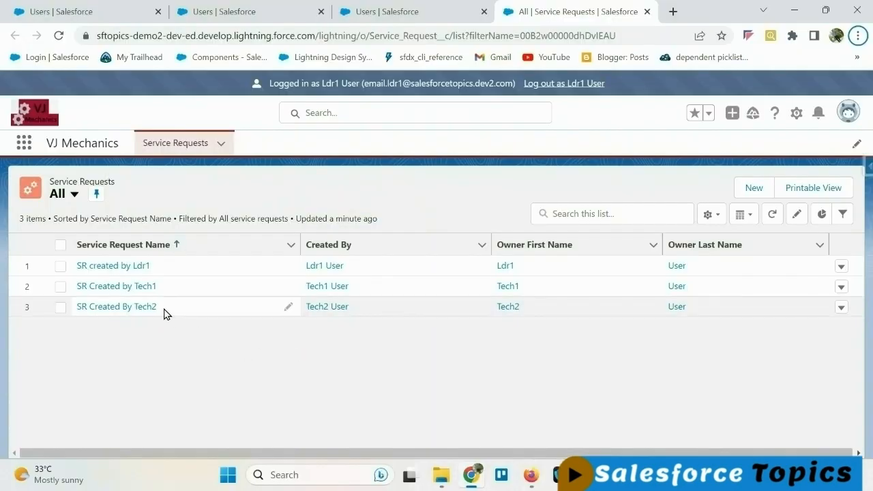
click(133, 287)
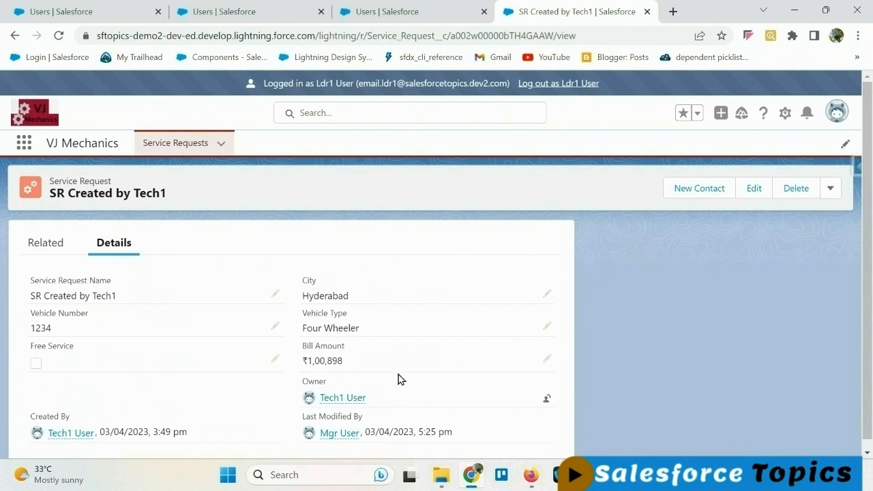
click(544, 361)
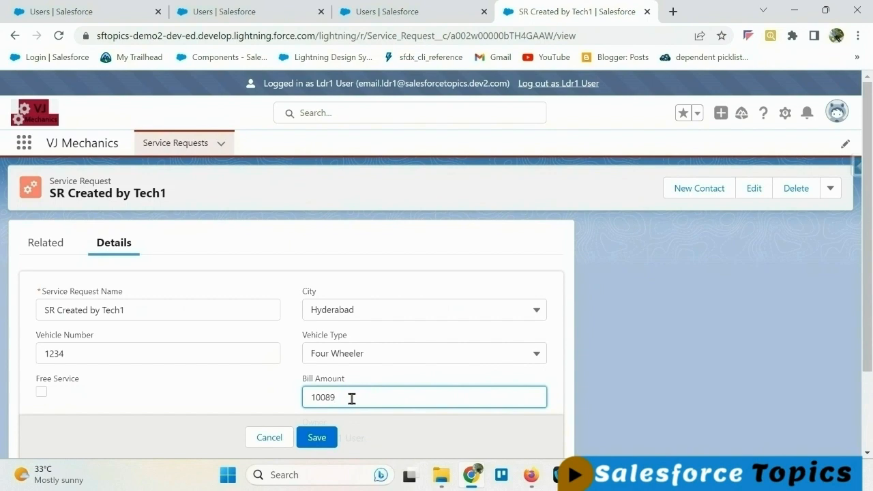
click(315, 437)
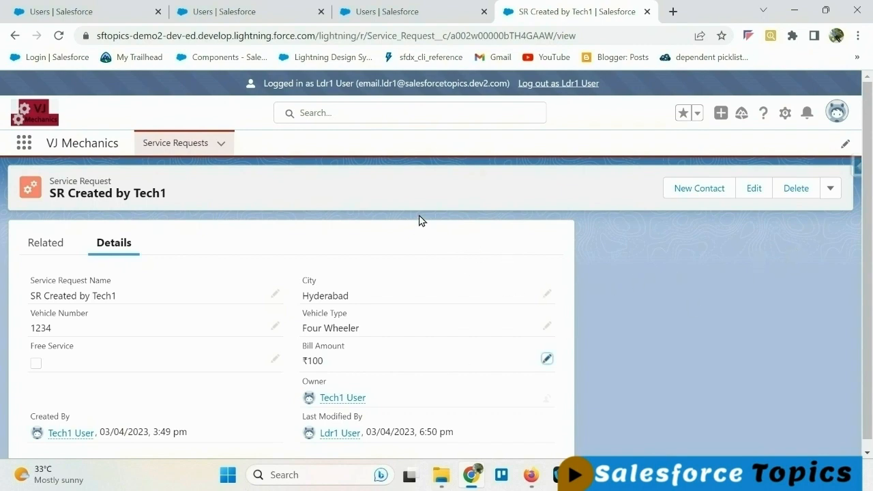
- Delete the service request SR Created by Tech1 as Ldr1 User, and undo the deletion
click(794, 193)
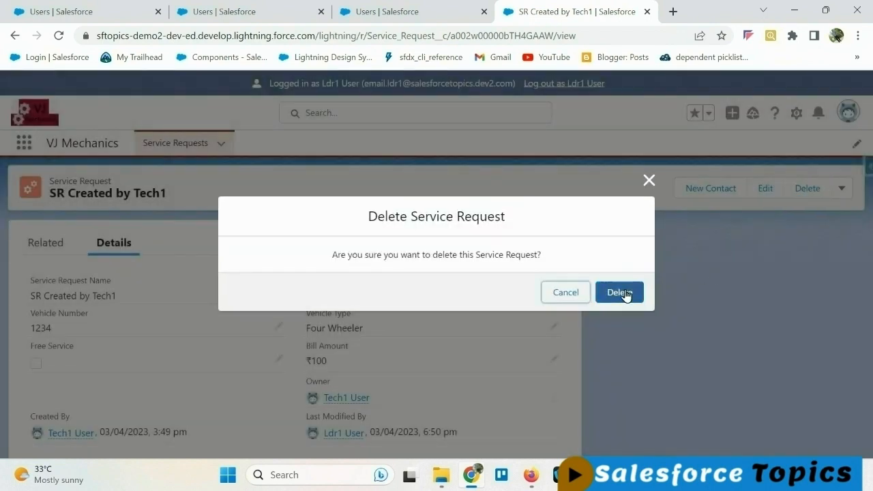
click(621, 293)
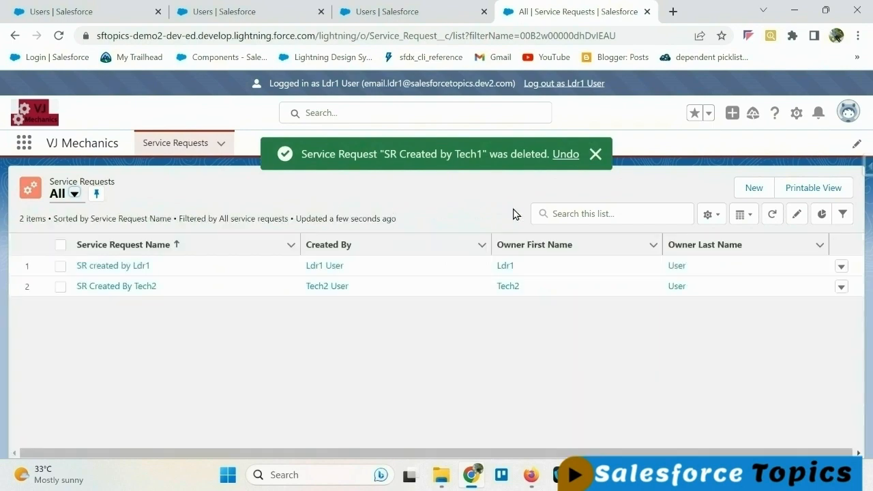
click(565, 155)
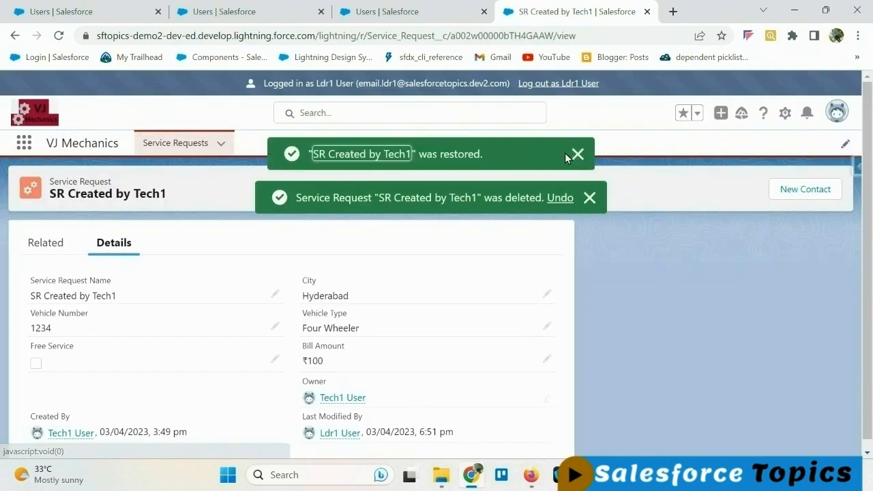
click(580, 156)
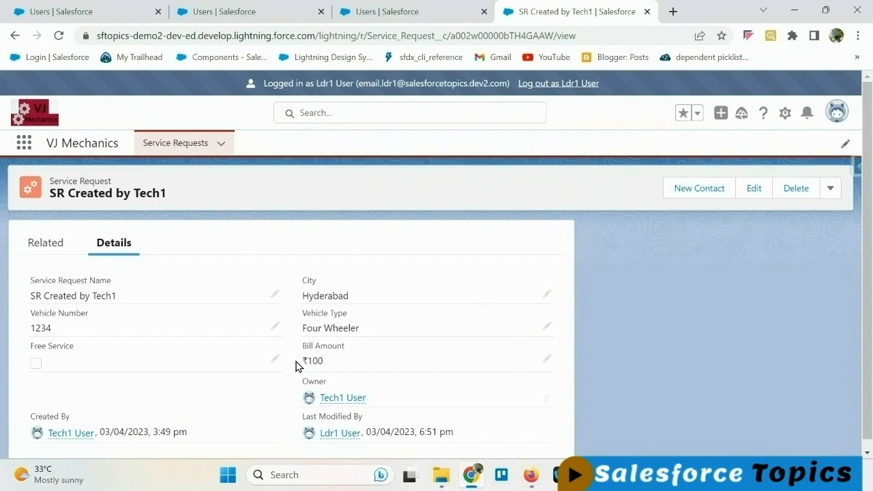
- Examine the additional record actions and the owner of SR Created by Tech1 as Ldr1 User
click(832, 189)
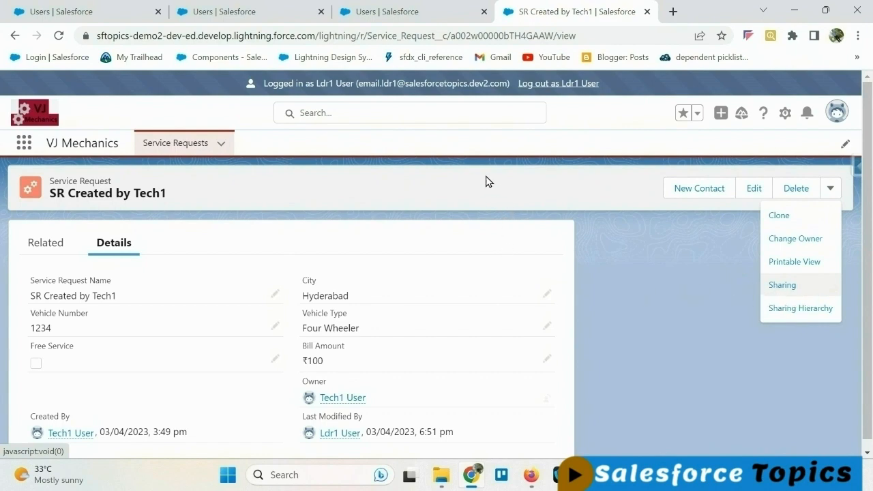
click(474, 193)
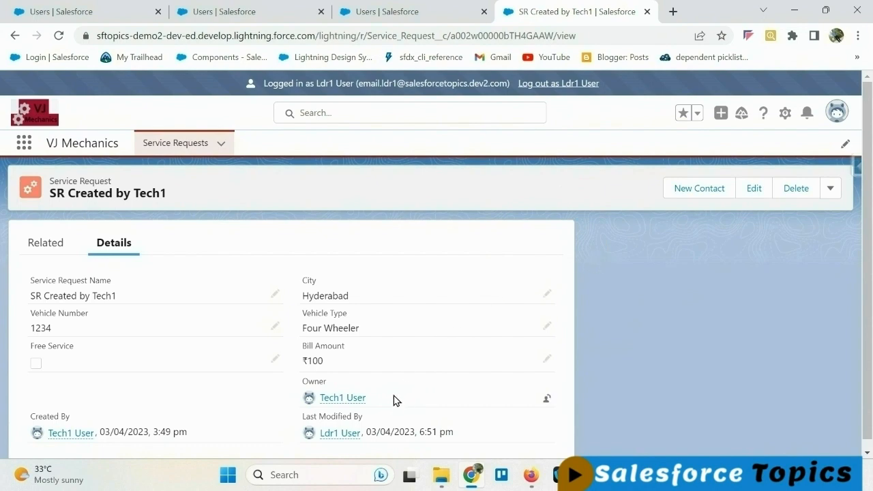
mouse_move(367, 404)
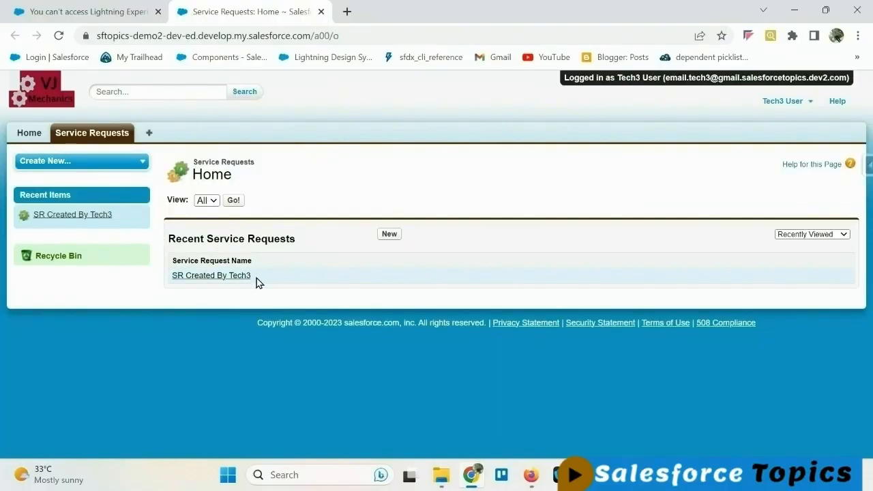
- List all service requests as Tech3 User, and switch to the role hierarchy slide in PowerPoint
click(233, 200)
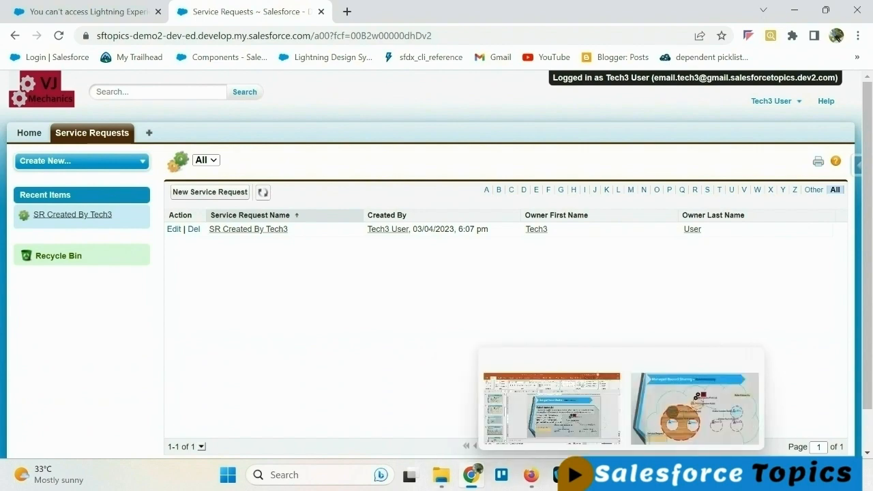
mouse_move(619, 475)
click(679, 424)
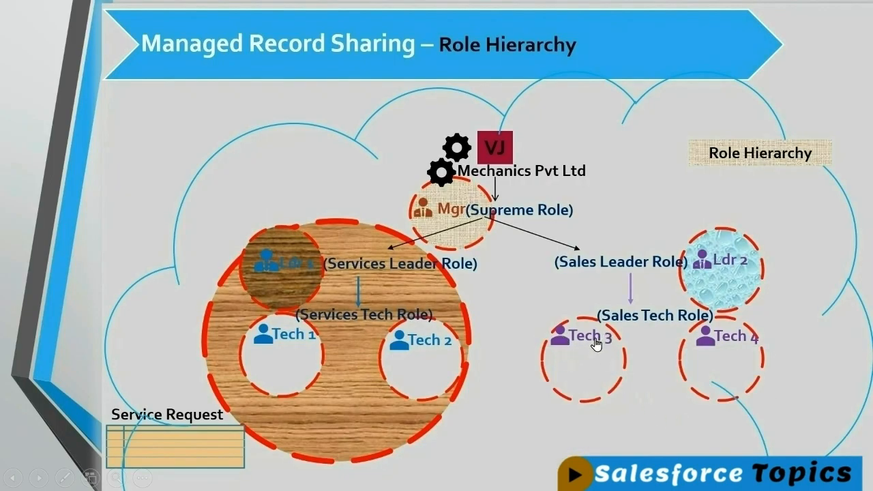
- Reveal Ldr2's access area on the role hierarchy slide, and log in as Ldr2 User from the Users list in Chrome
key(alt+Tab)
click(725, 266)
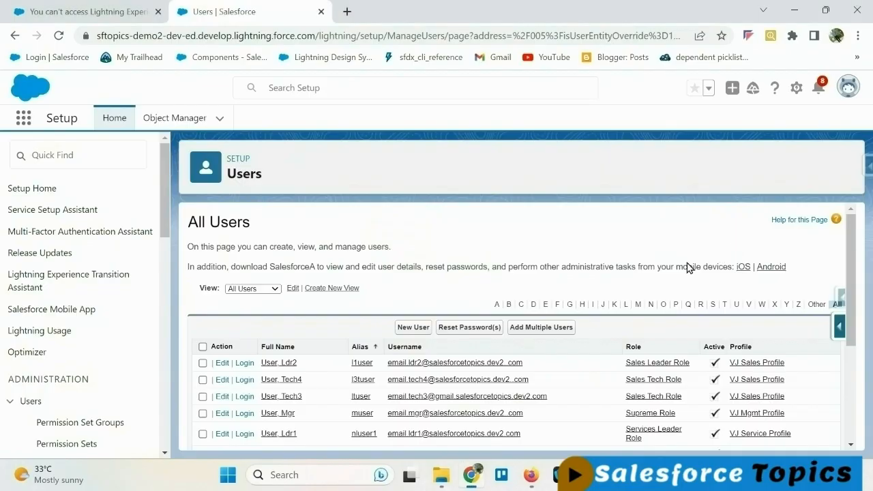
scroll(686, 267, down, 3)
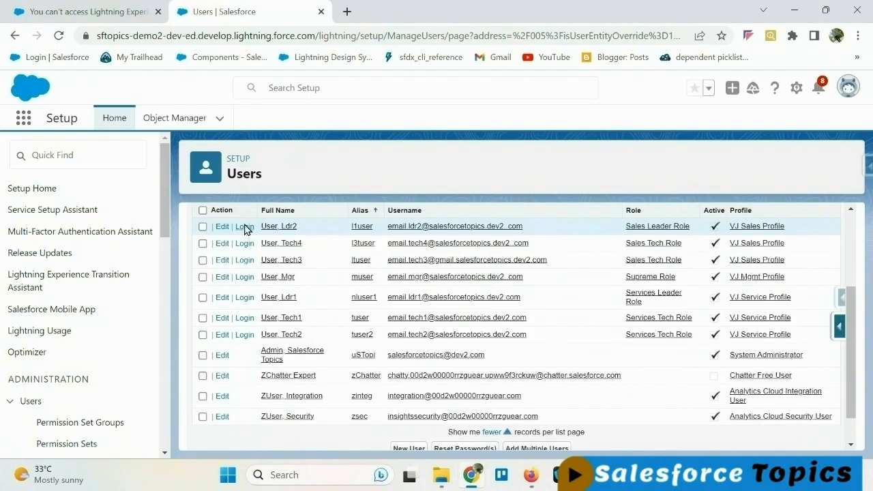
click(244, 228)
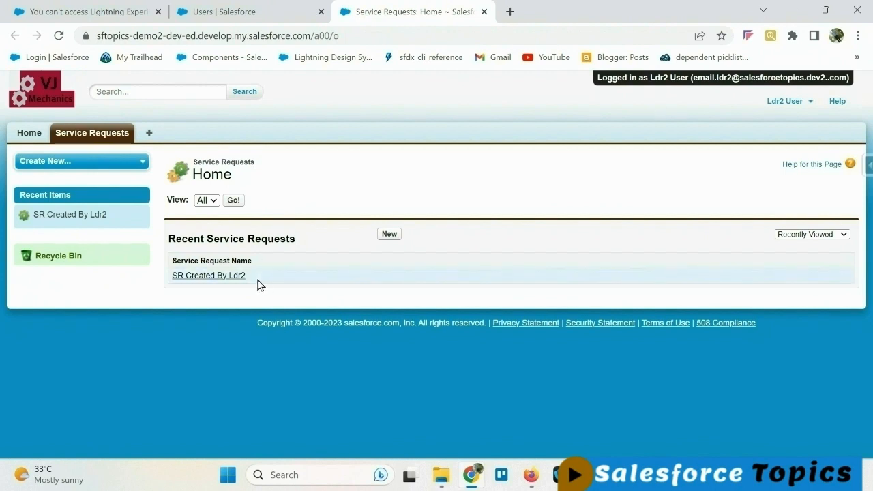
- As Ldr2 User, open SR Created By Tech3 from the All view, set its Bill Amount to 6,004 and save
click(233, 201)
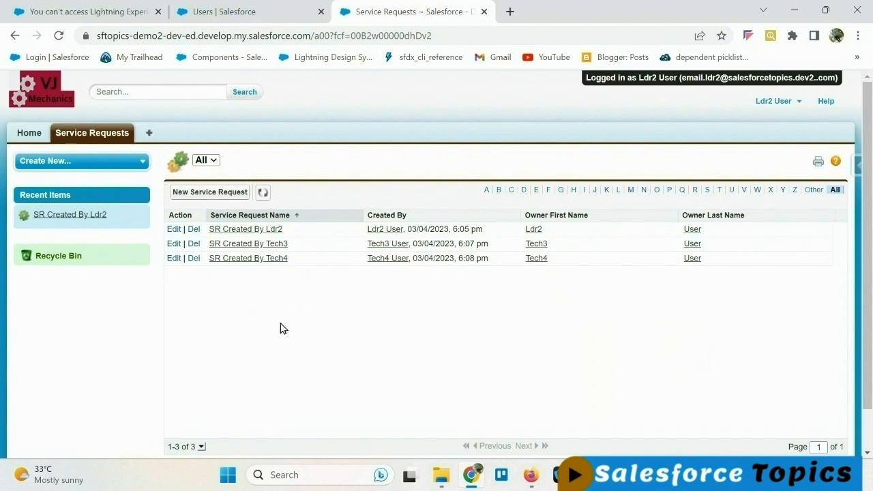
click(268, 246)
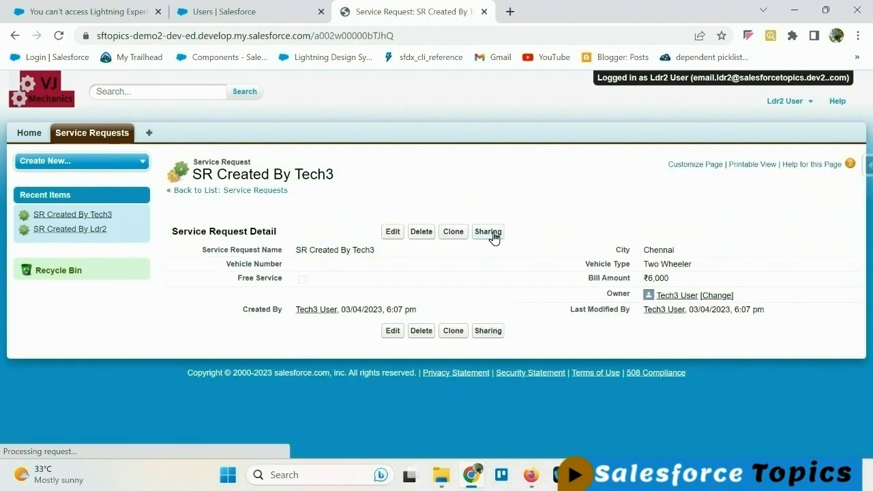
click(394, 233)
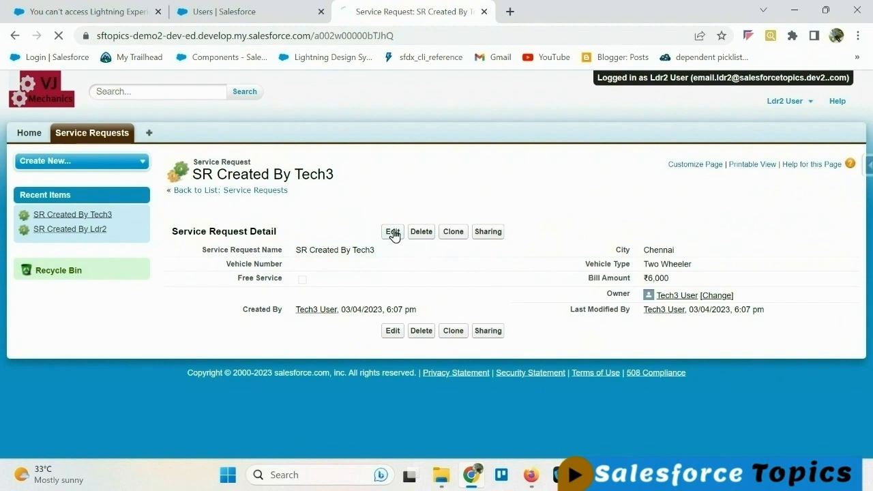
click(720, 294)
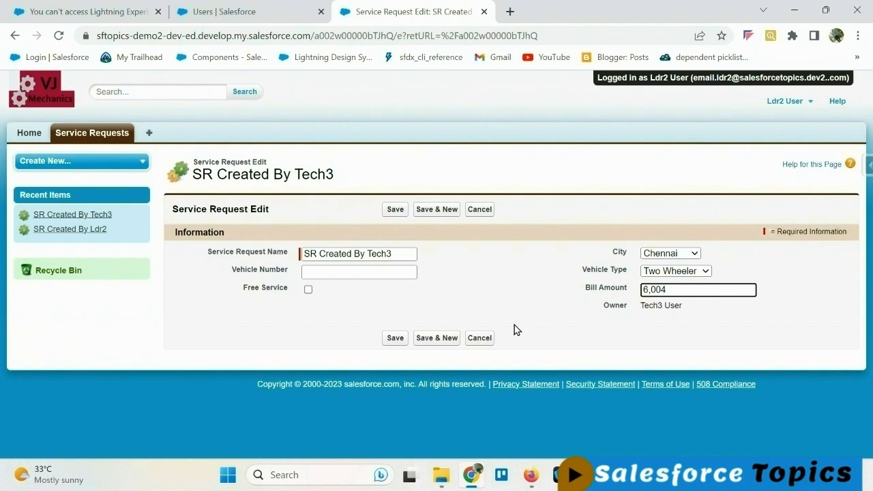
click(392, 338)
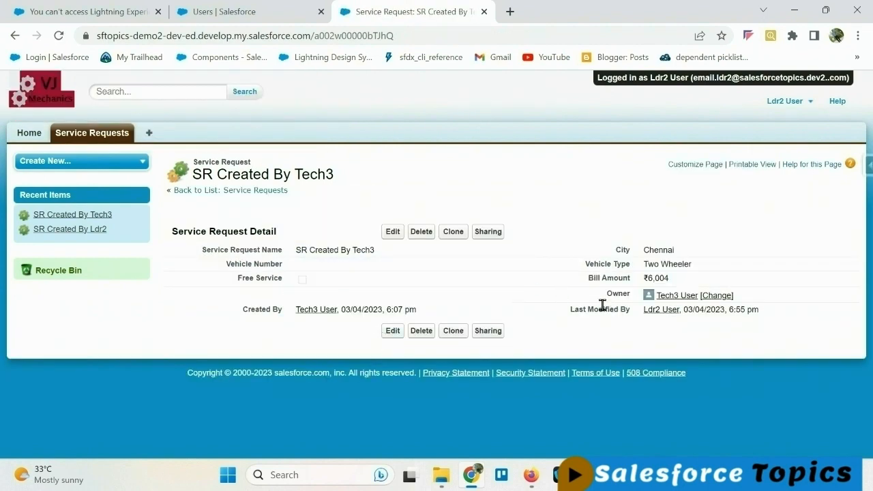
- Delete the service request SR Created By Tech3 as Ldr2 User, and restore it from the Recycle Bin
click(421, 232)
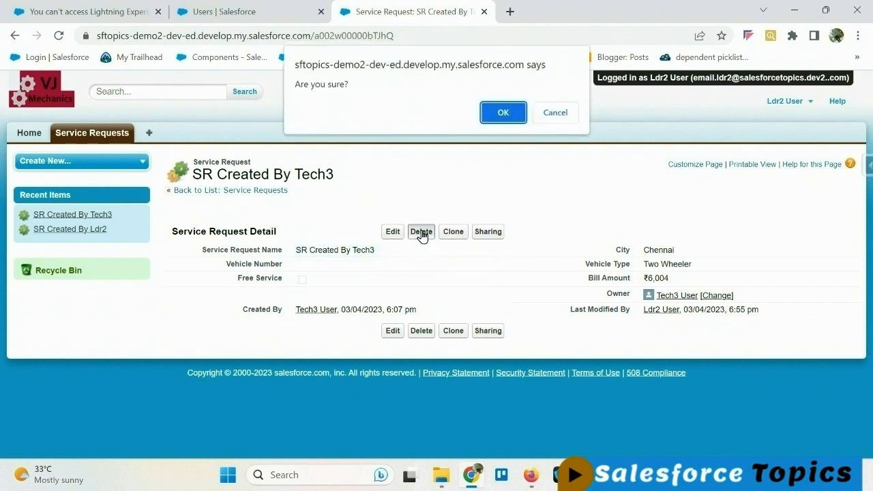
click(504, 113)
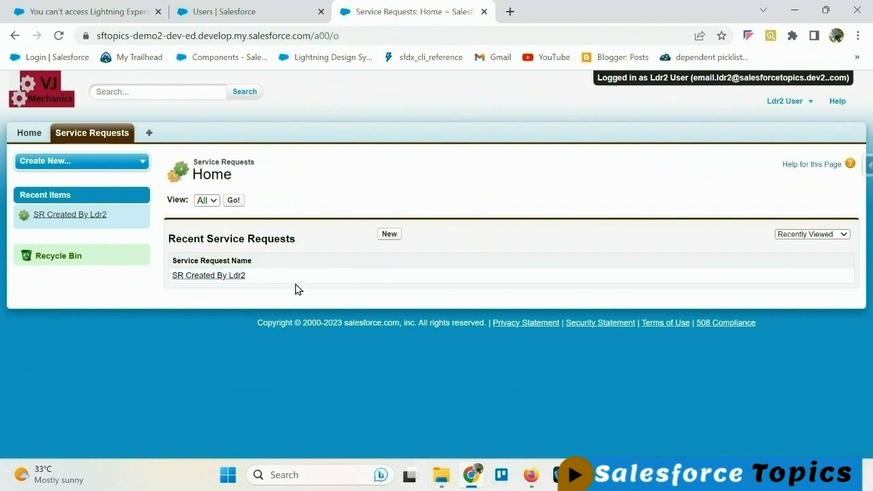
click(58, 256)
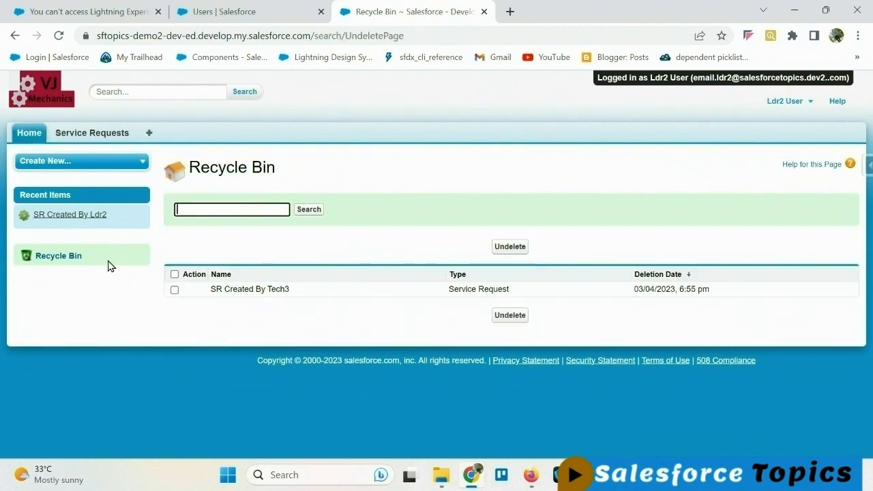
click(174, 289)
click(509, 315)
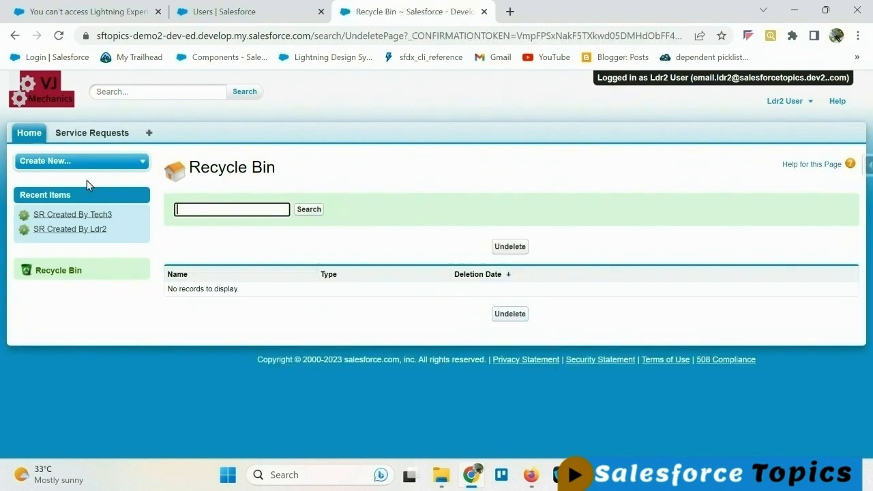
click(121, 133)
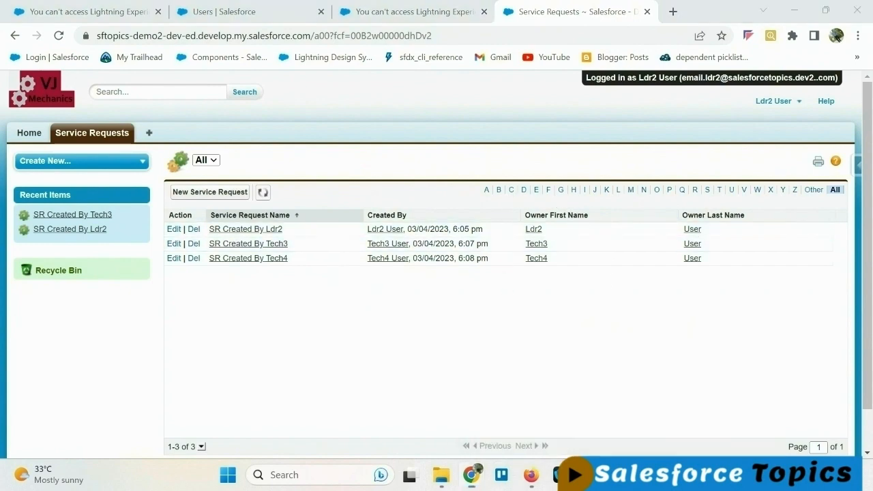
- Reveal Mgr's access area on the role hierarchy slide, and log in as Mgr User from the Users list in Chrome
mouse_move(590, 475)
click(687, 392)
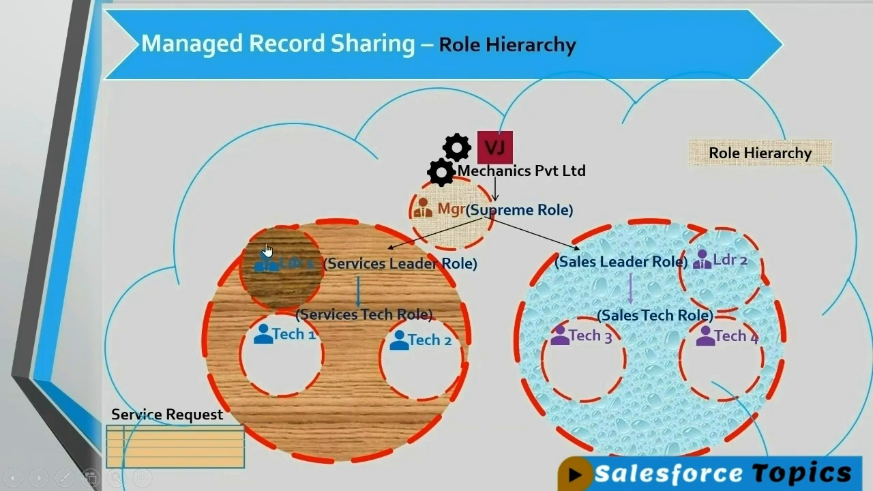
key(alt+Tab)
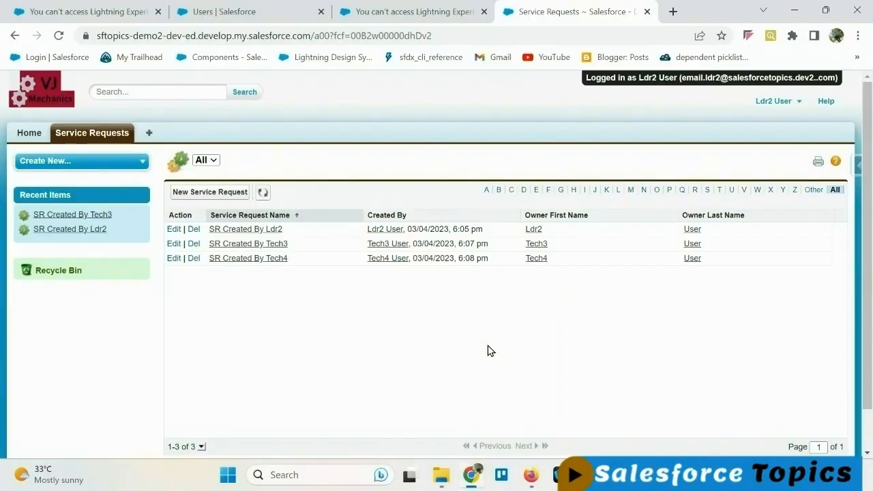
key(alt+Tab)
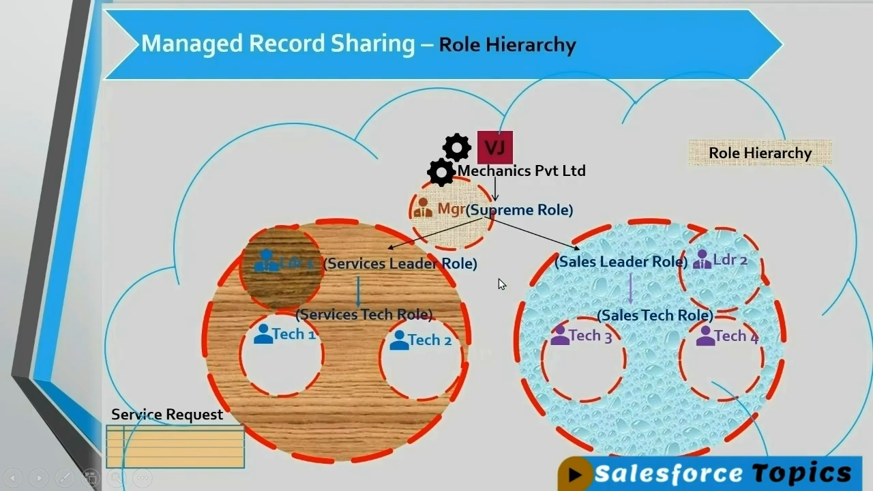
click(450, 214)
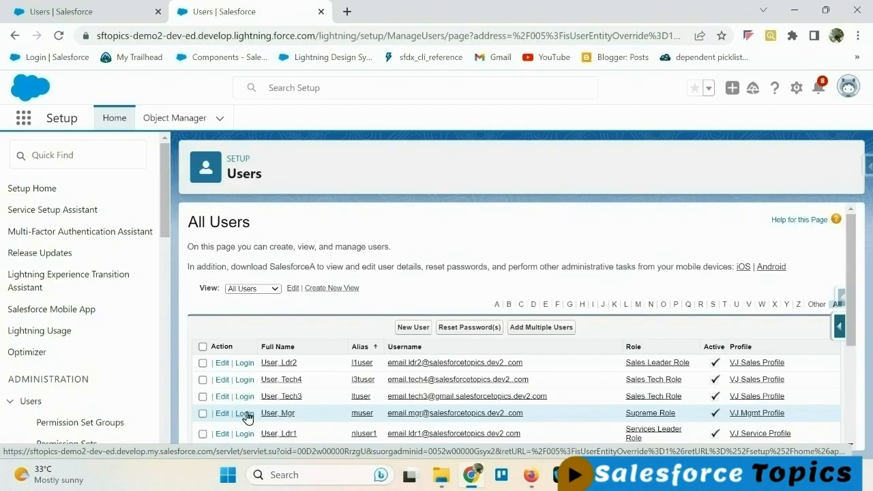
click(244, 415)
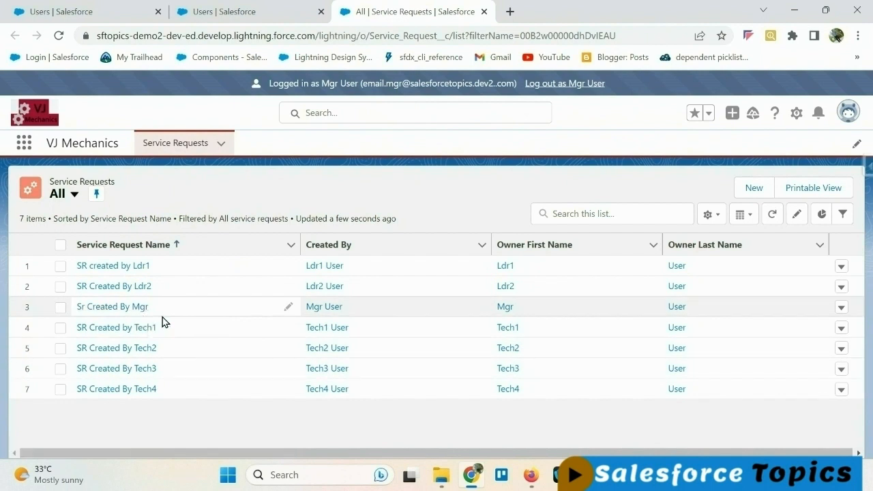
- Open Sr Created By Mgr as Mgr User, examine its available record actions, and return to the service request list
click(120, 308)
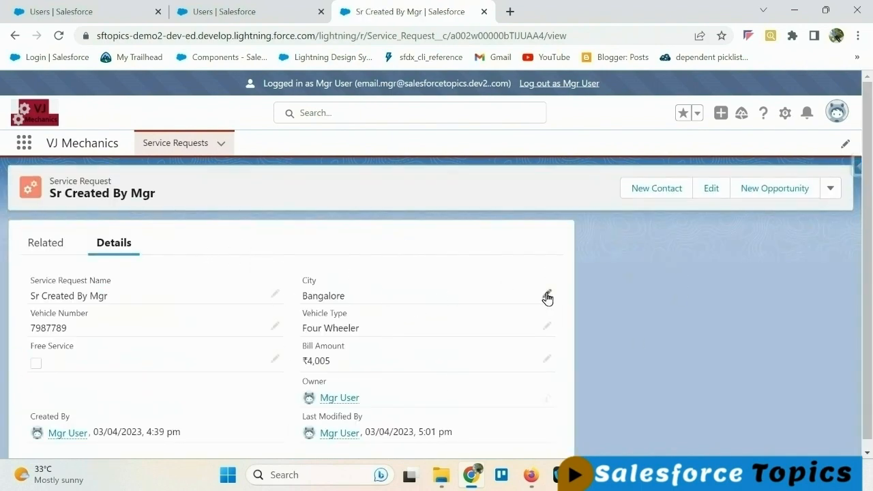
click(831, 189)
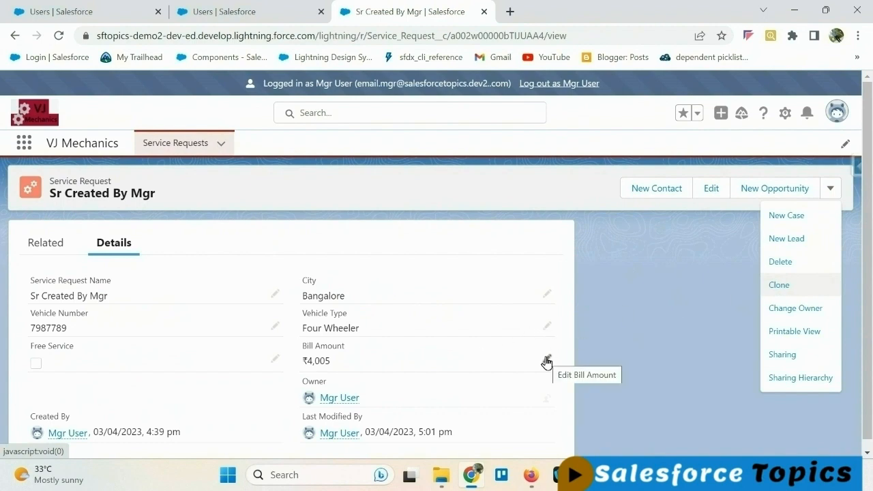
click(198, 144)
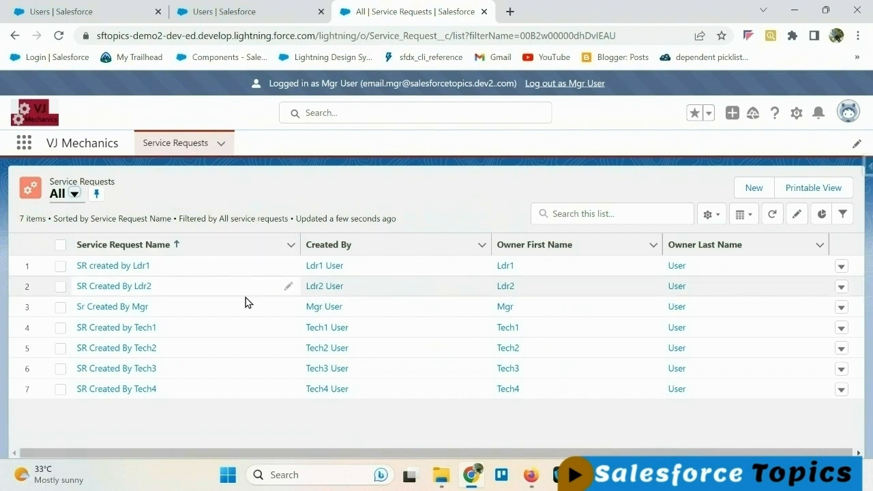
- As Mgr User, open SR Created By Ldr2, set its Bill Amount to 5005 and save
click(137, 286)
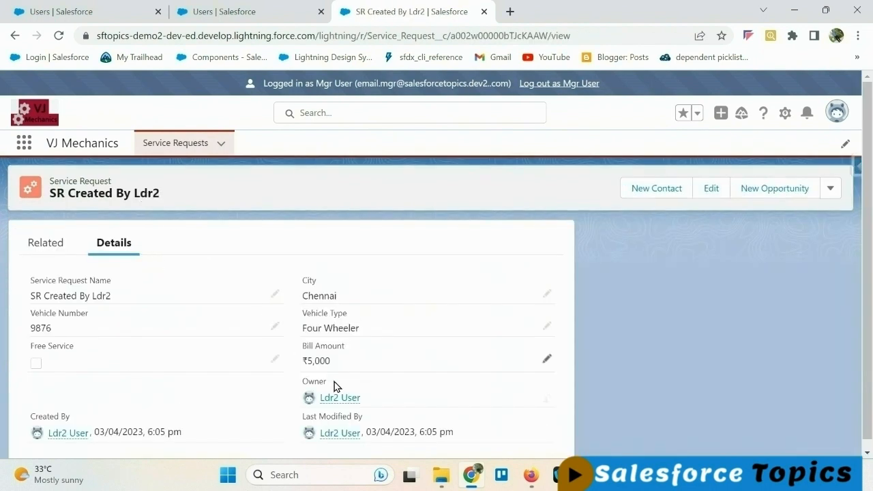
mouse_move(349, 403)
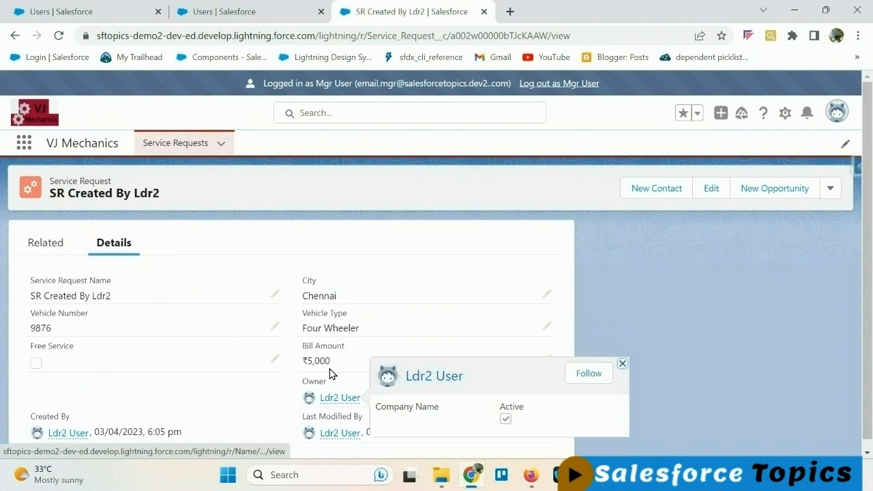
click(709, 190)
click(504, 268)
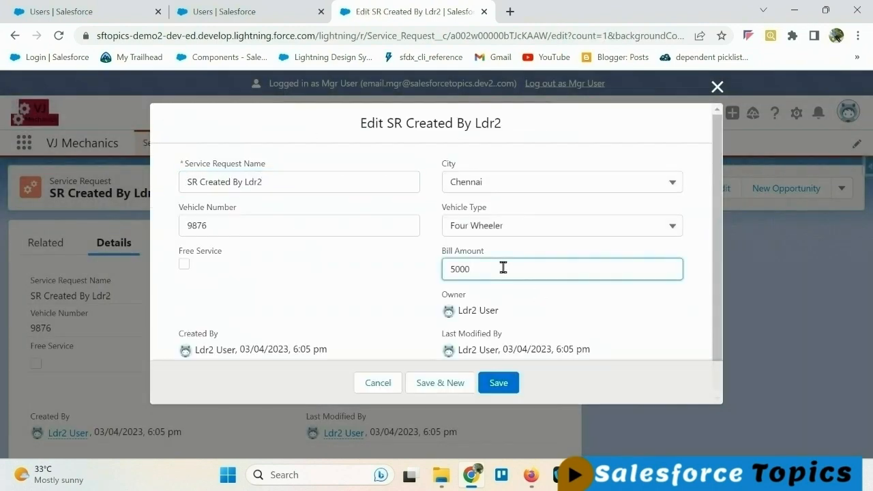
click(497, 383)
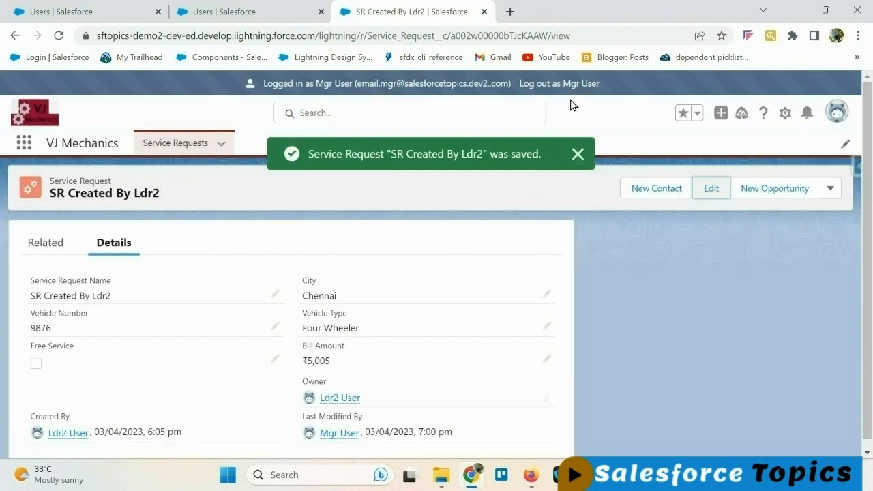
- Delete the service request SR Created By Ldr2 as Mgr User, and undo the deletion
mouse_move(341, 407)
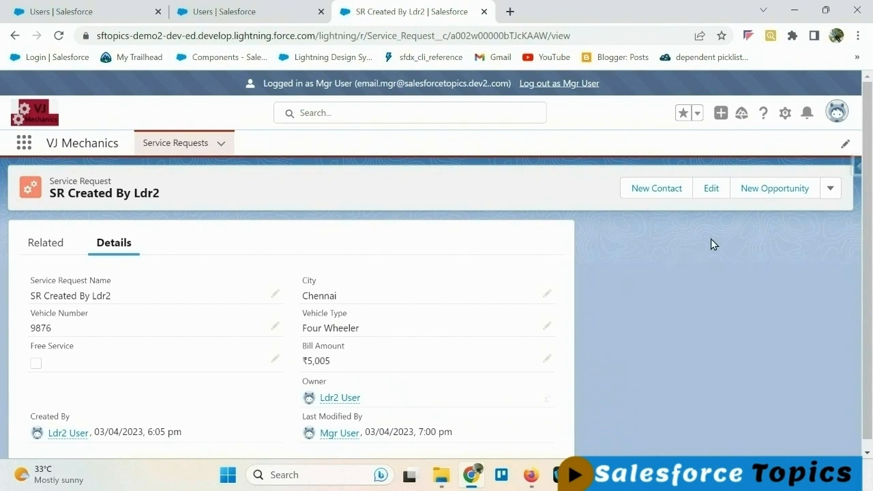
click(831, 190)
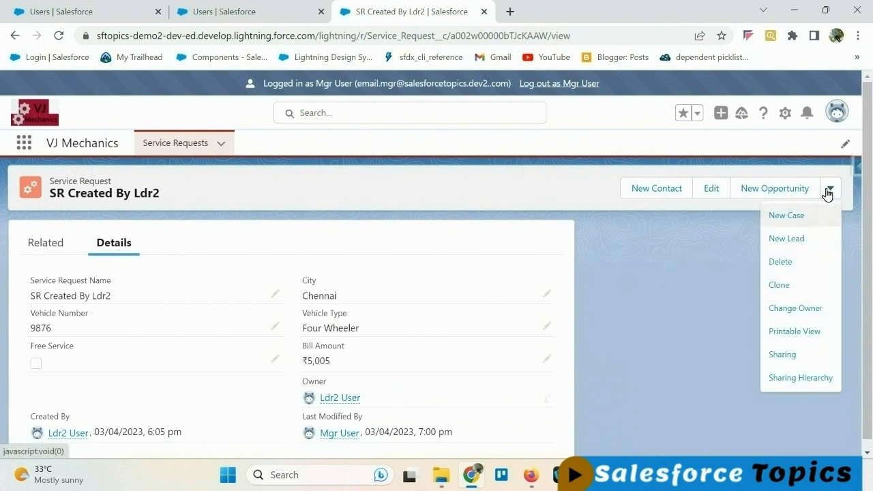
click(785, 263)
click(621, 292)
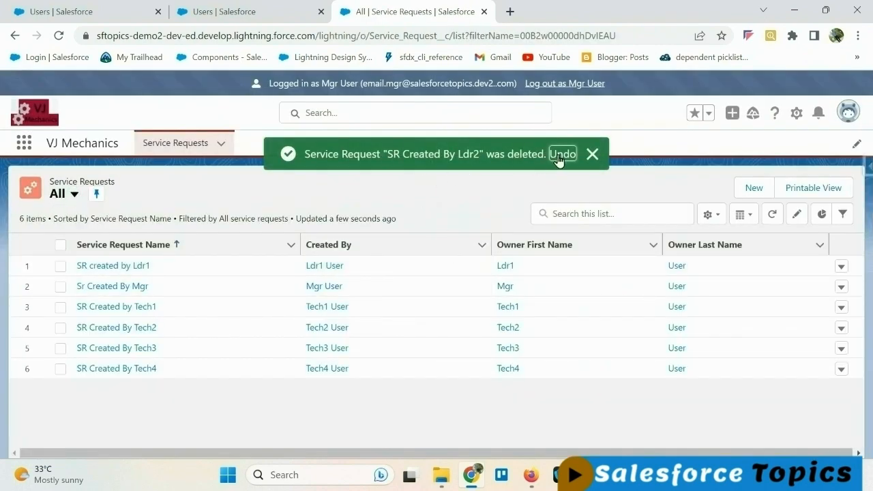
click(561, 154)
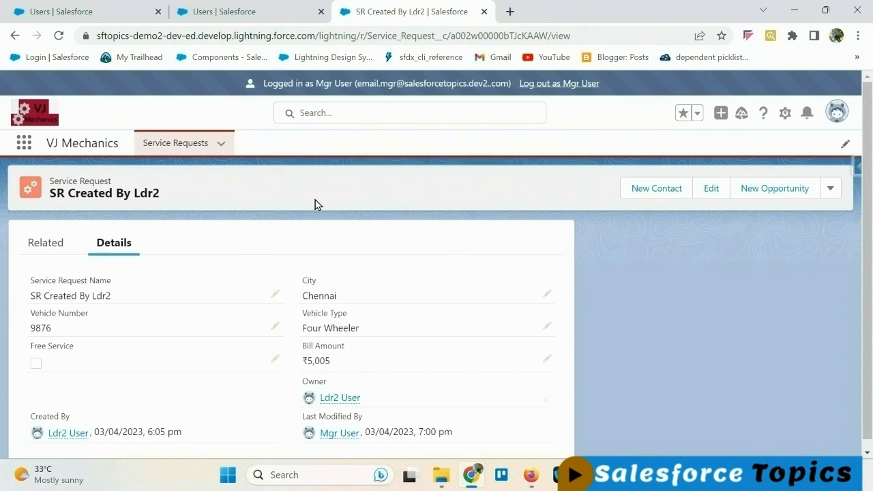
click(179, 144)
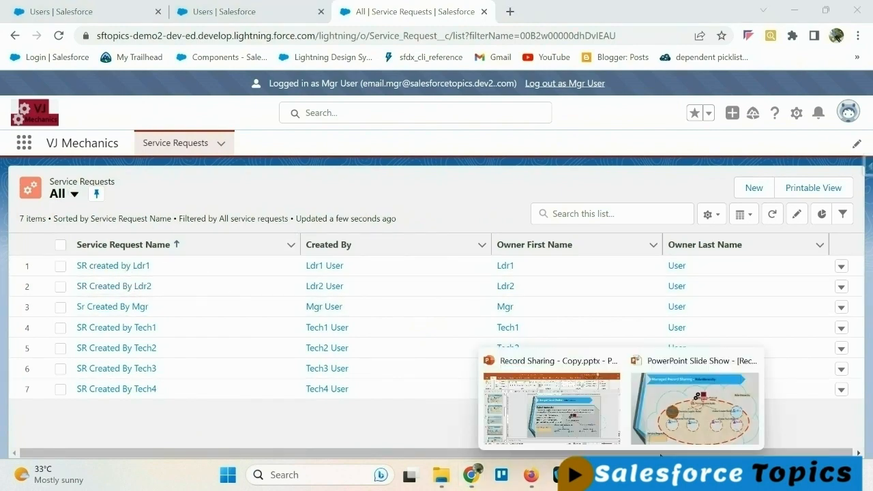
- Switch to the PowerPoint slide show to view the role hierarchy slide
click(688, 420)
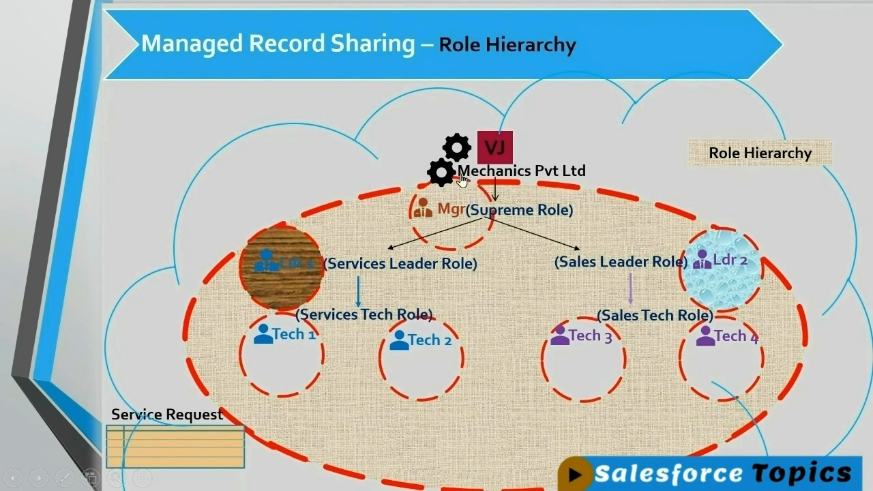
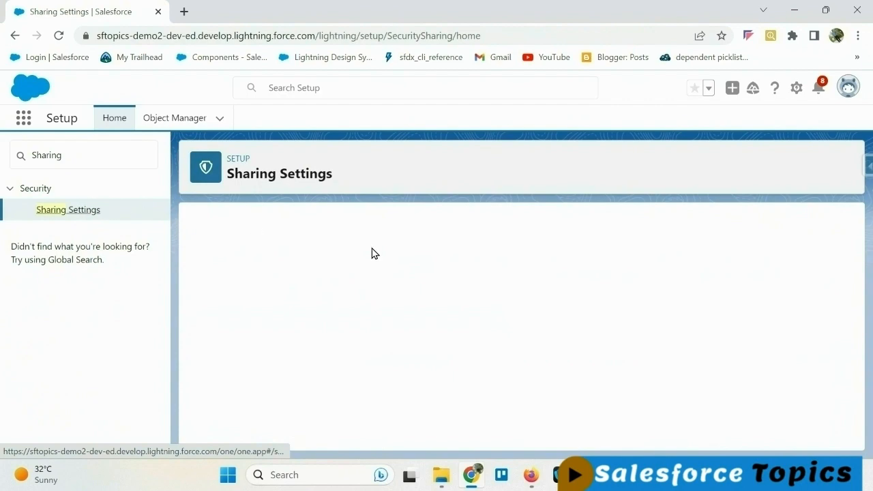
- Locate Service Request Sharing Rules in Sharing Settings and start a new rule labelled Sales Record Read Access to Services Team
key(ctrl+f)
scroll(374, 359, down, 10)
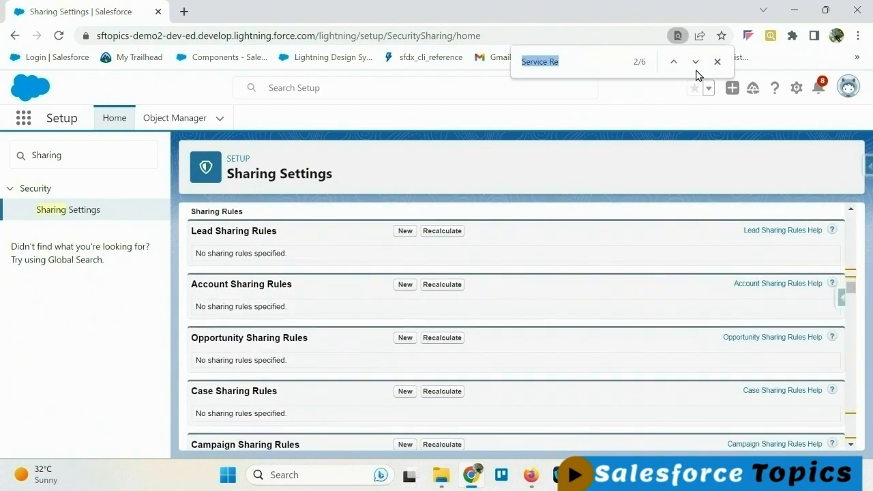
key(Return)
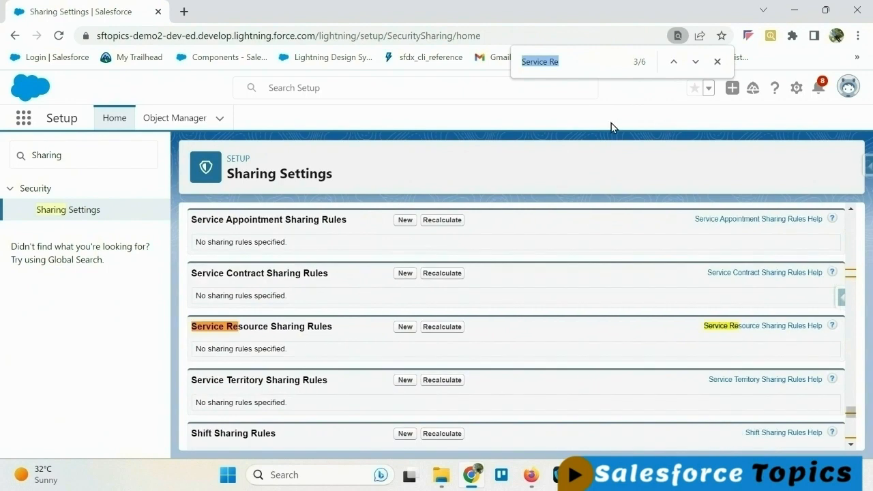
key(Return)
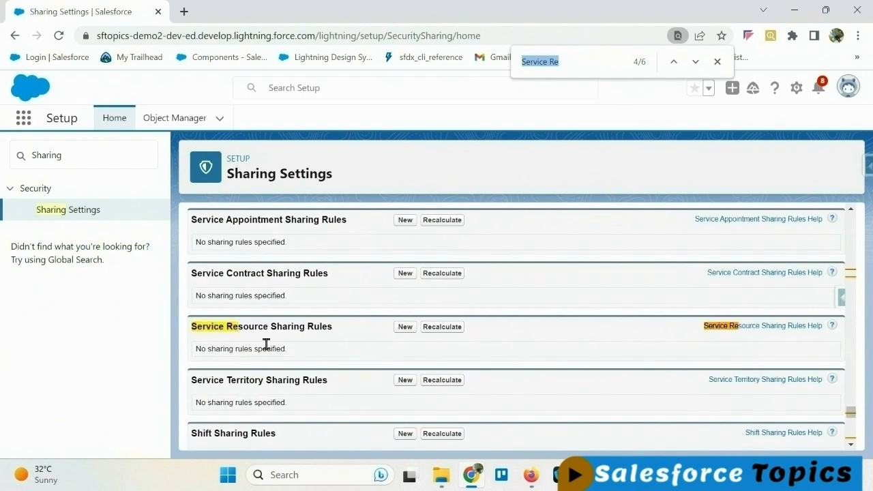
key(Return)
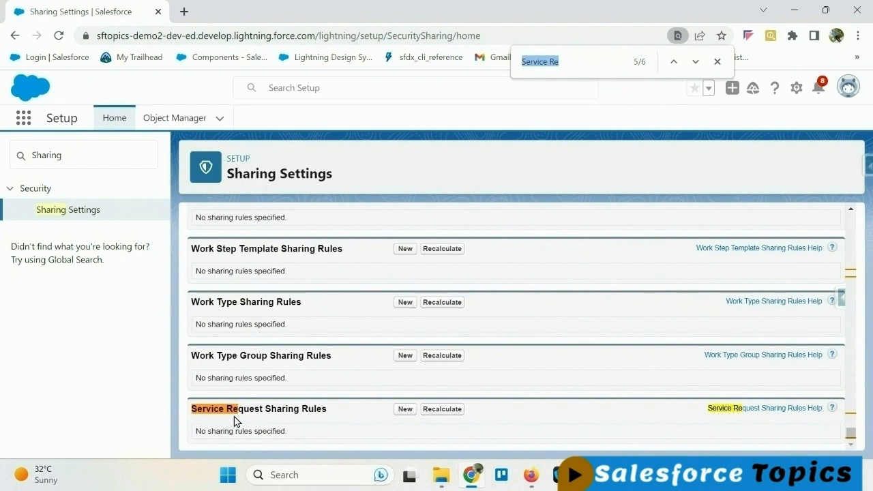
click(406, 410)
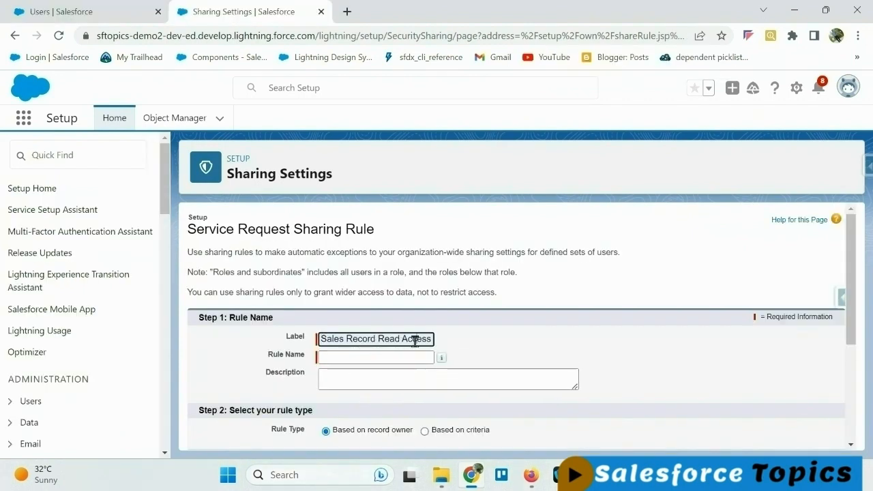
text(to Services Team)
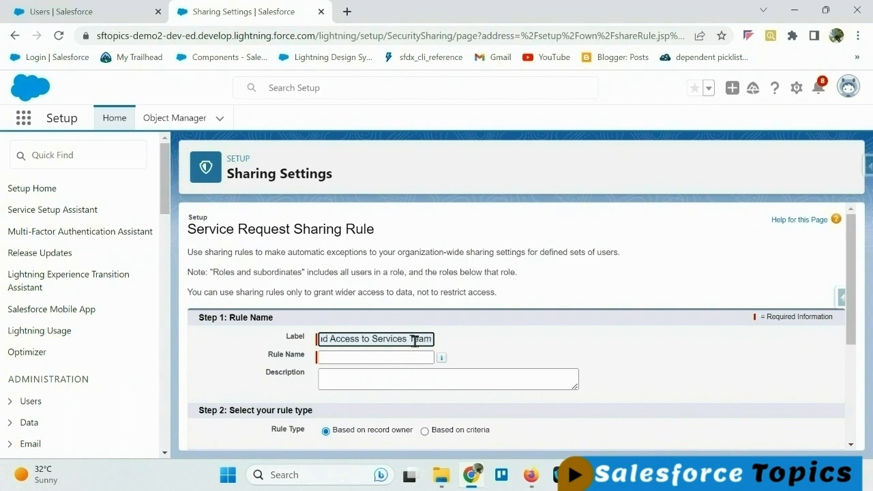
click(569, 346)
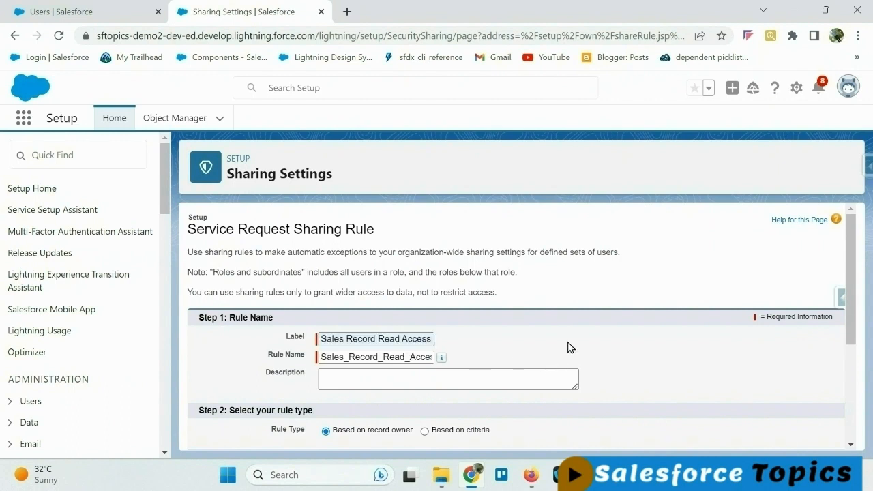
- Set the rule type to Based on criteria and add the criterion City equals Hyderabad
scroll(459, 387, down, 1)
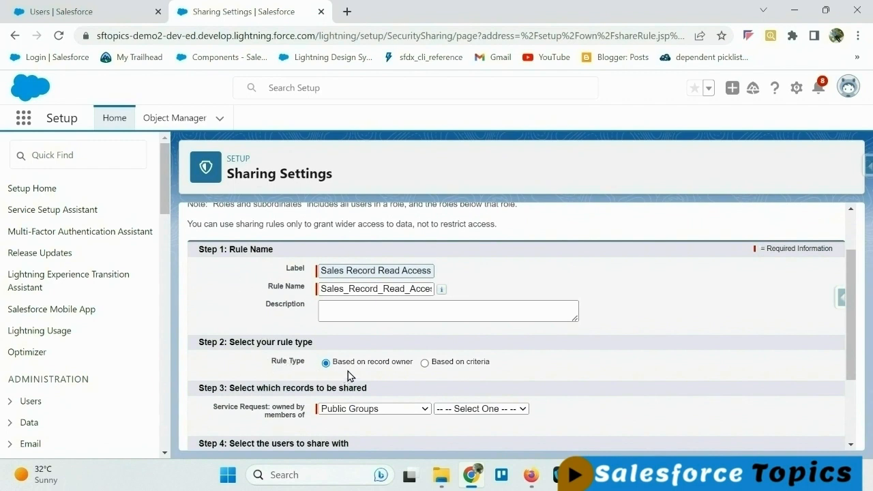
click(424, 363)
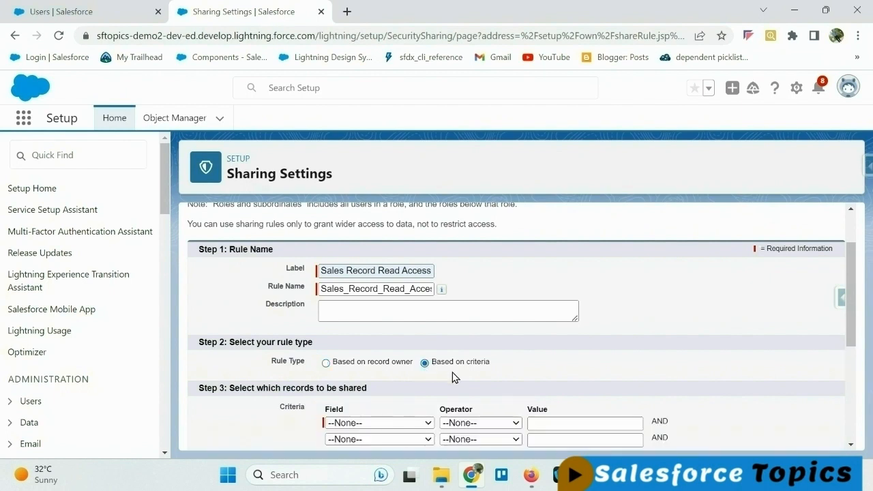
scroll(443, 372, down, 1)
click(428, 357)
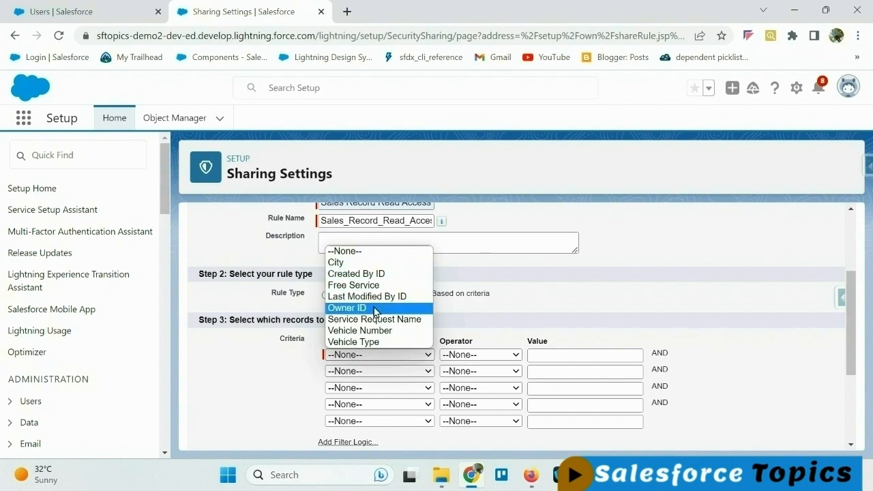
click(356, 265)
click(514, 355)
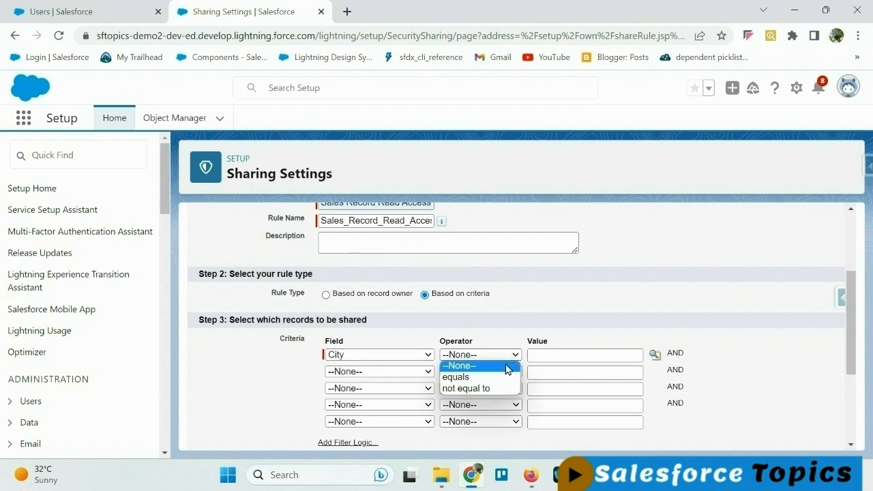
click(489, 379)
click(656, 355)
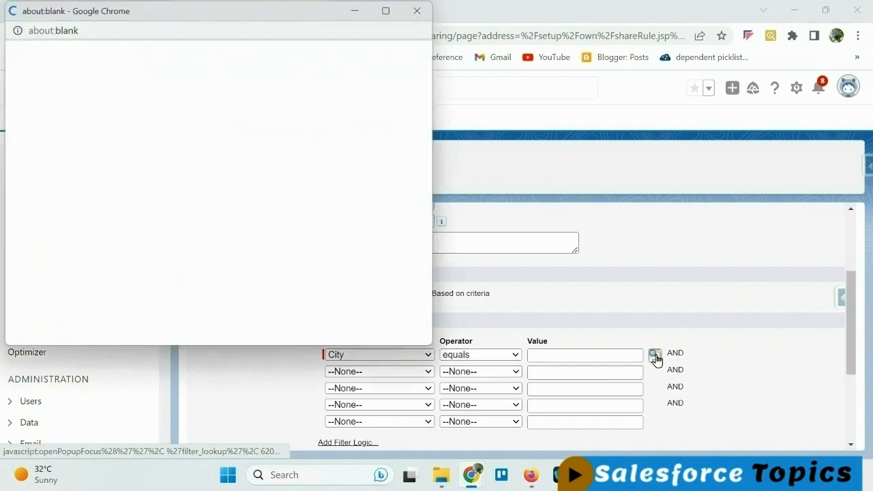
click(23, 132)
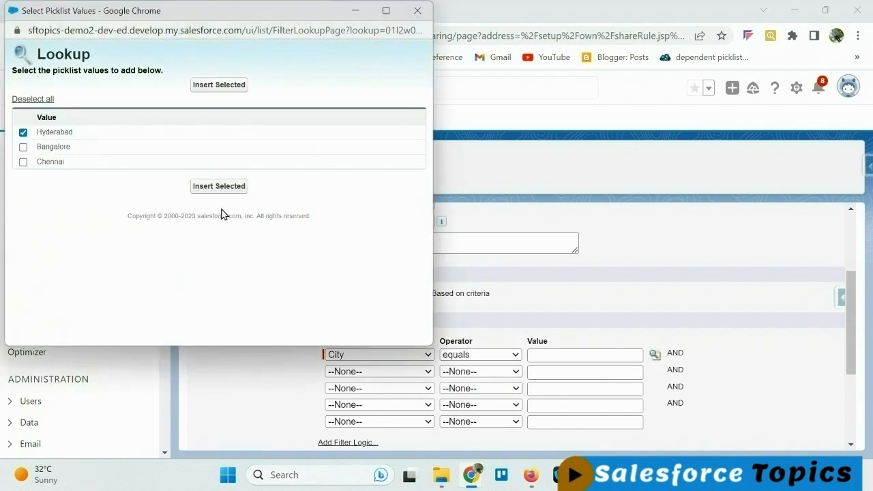
click(212, 188)
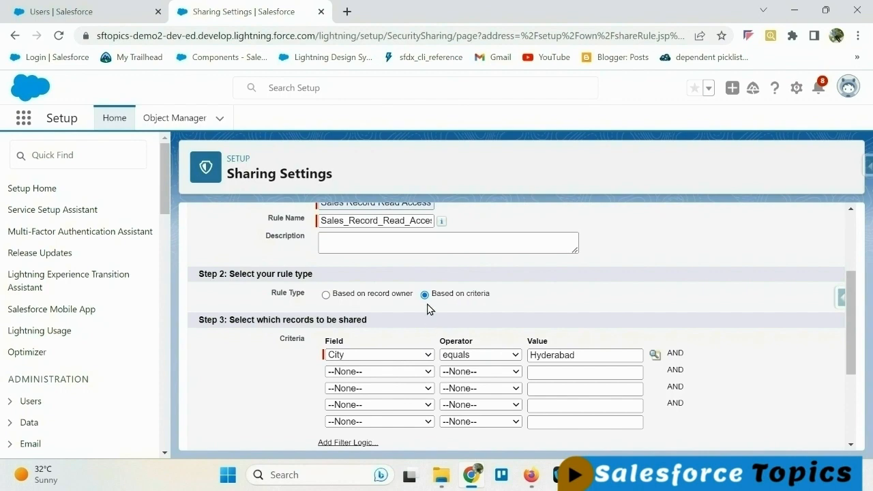
- Base the rule on record owner and share service requests owned by Roles and Subordinates of Sales Leader Role
click(326, 295)
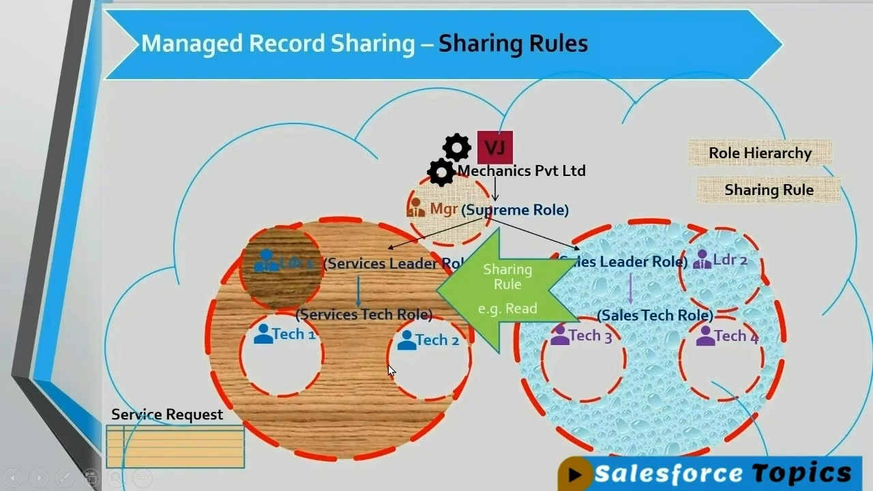
key(alt+Tab)
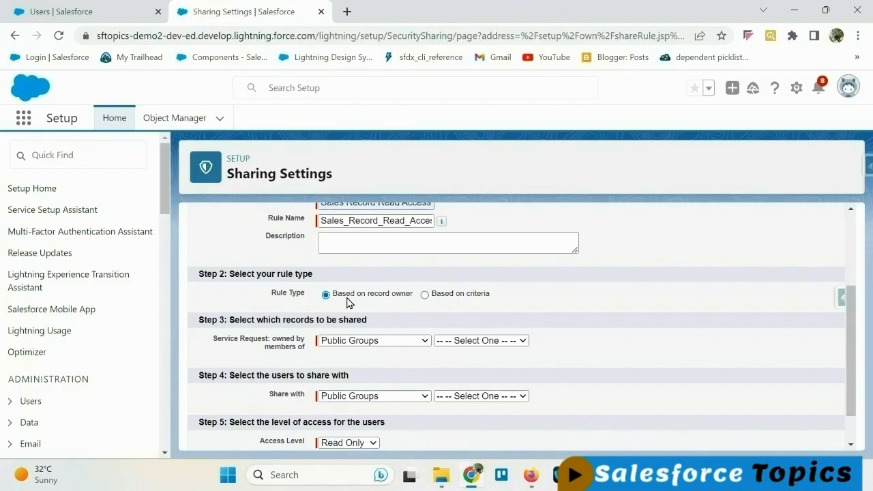
click(424, 342)
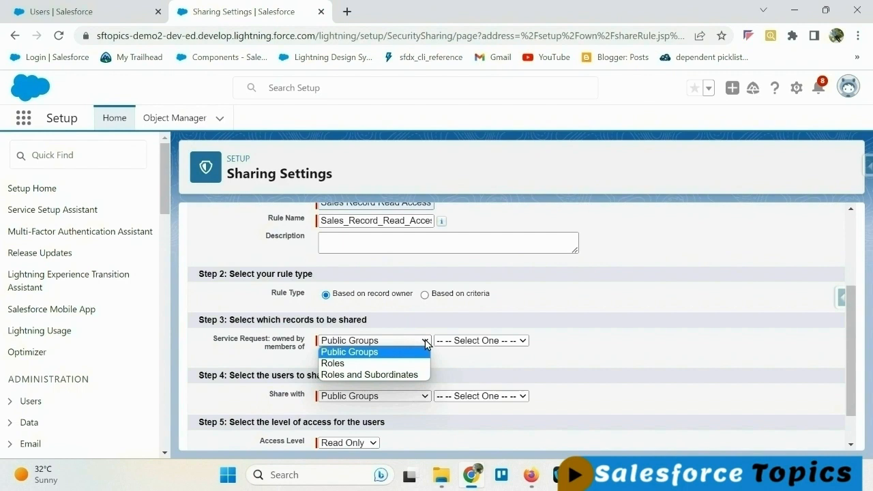
click(404, 376)
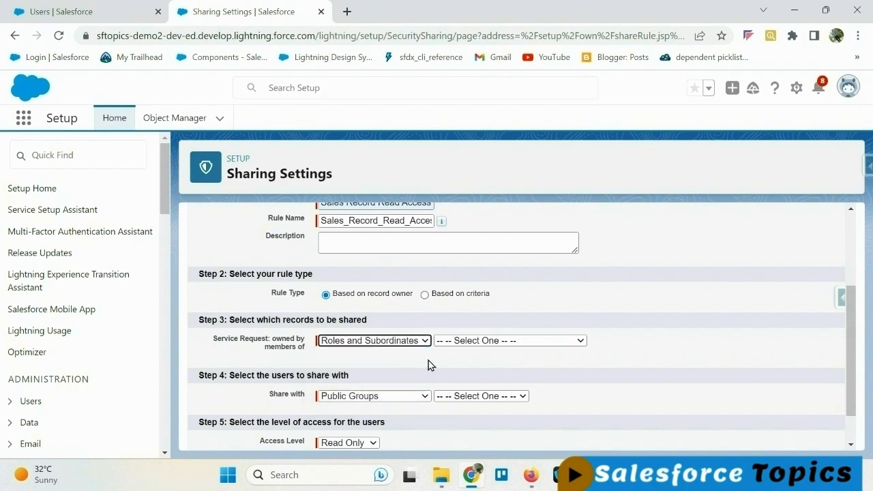
click(580, 341)
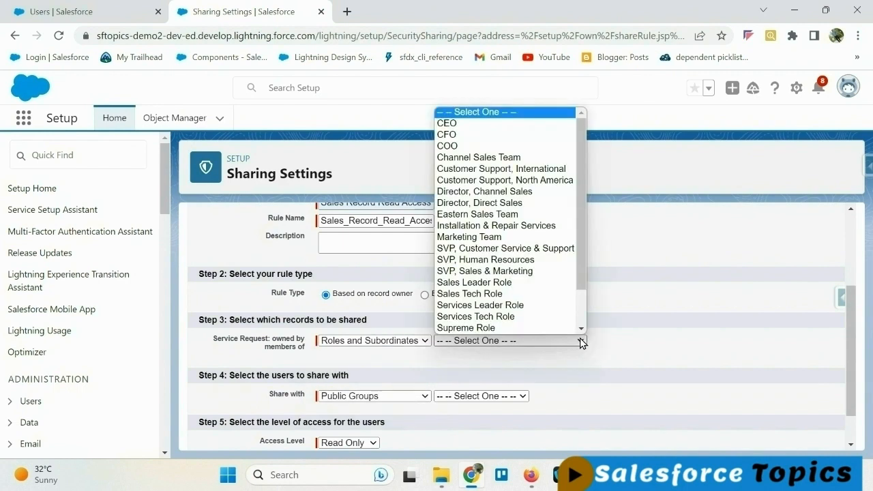
click(542, 283)
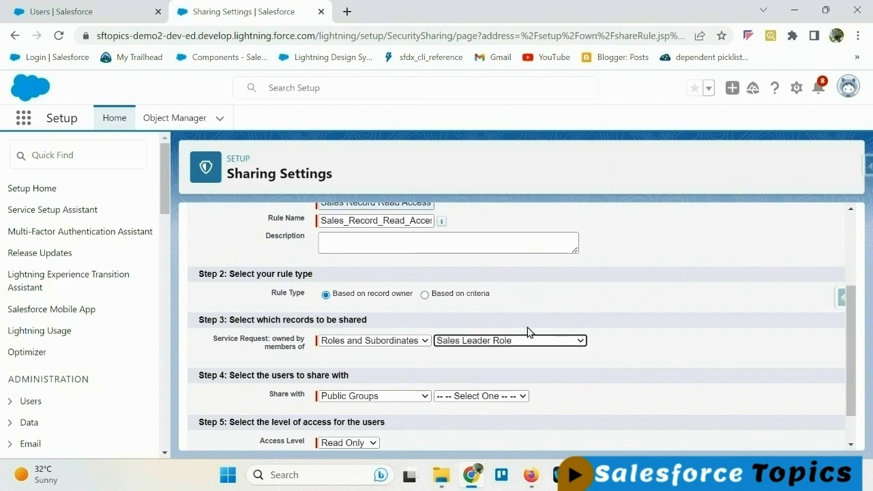
drag(230, 320, 420, 325)
click(393, 367)
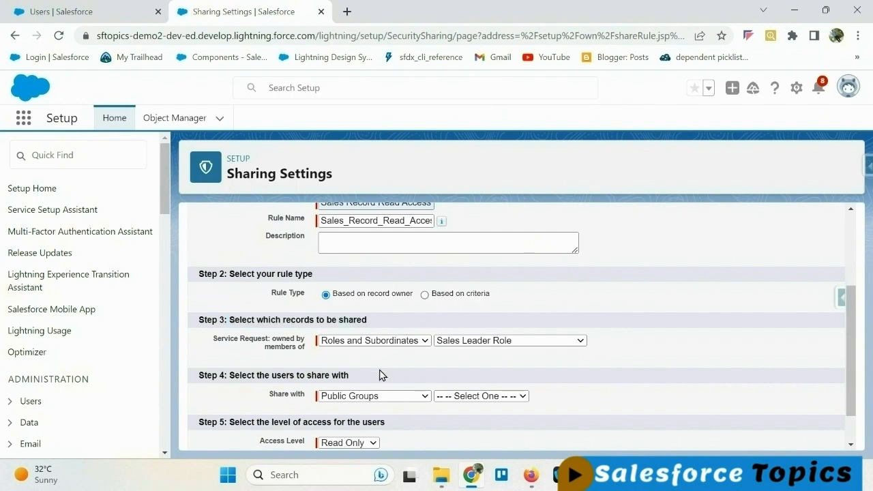
- Share the selected service requests with Roles and Subordinates of Services Leader Role
scroll(250, 376, down, 1)
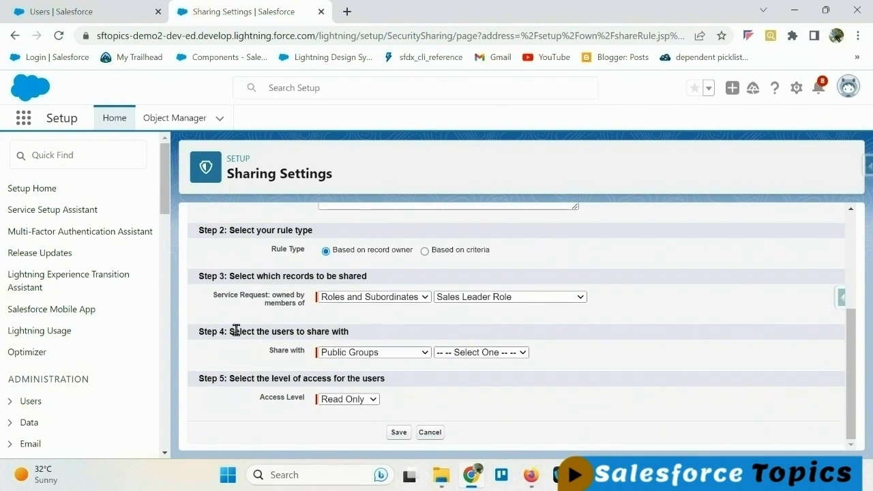
drag(236, 330, 349, 331)
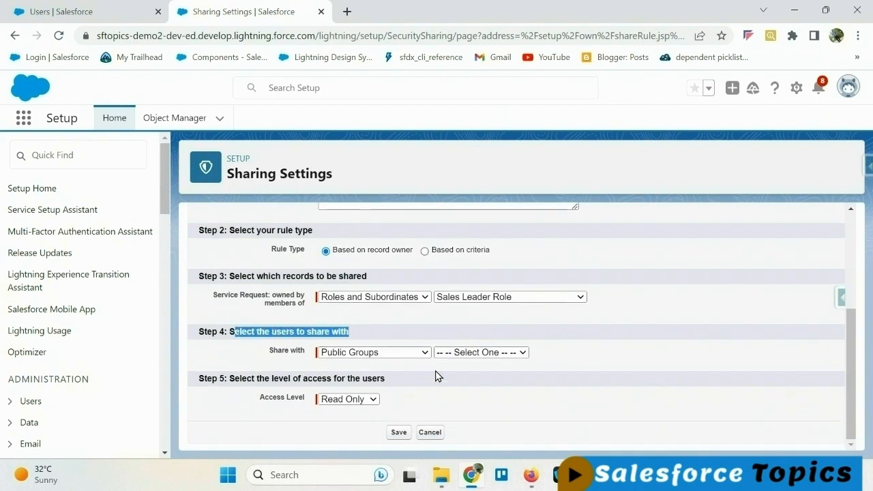
click(426, 352)
click(397, 386)
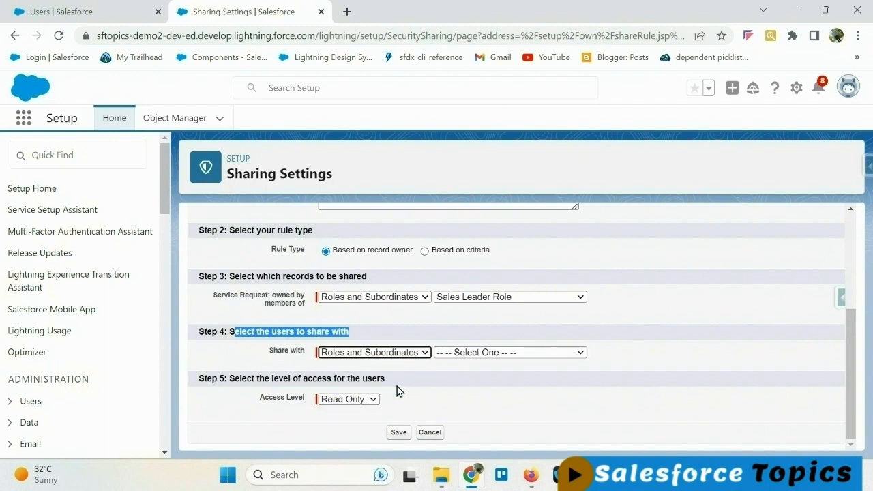
click(582, 353)
scroll(546, 334, down, 1)
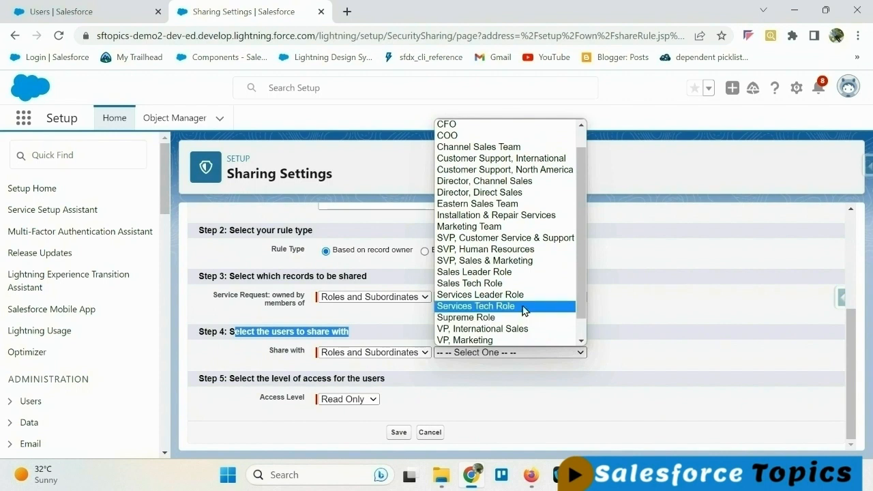
click(515, 295)
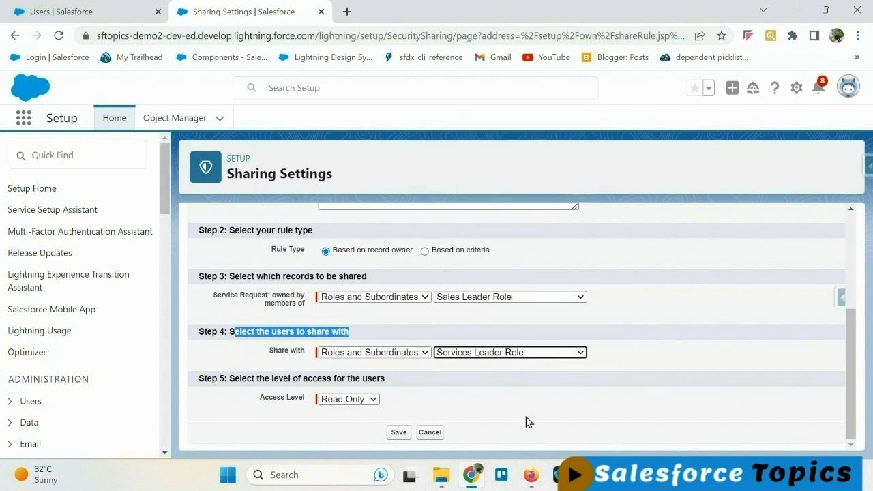
- Compare the rule with the Sharing Rules slide in PowerPoint, examine the Share with category options, and return to the rule form in Chrome
click(708, 399)
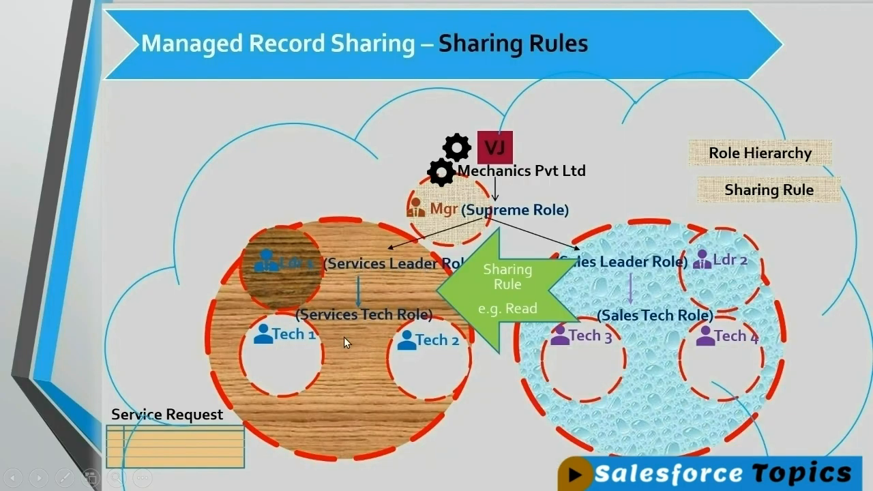
key(alt+Tab)
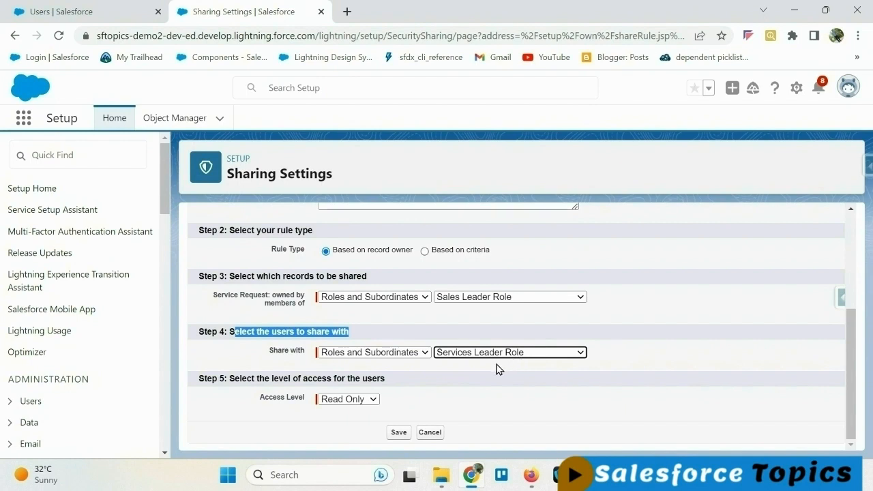
click(426, 354)
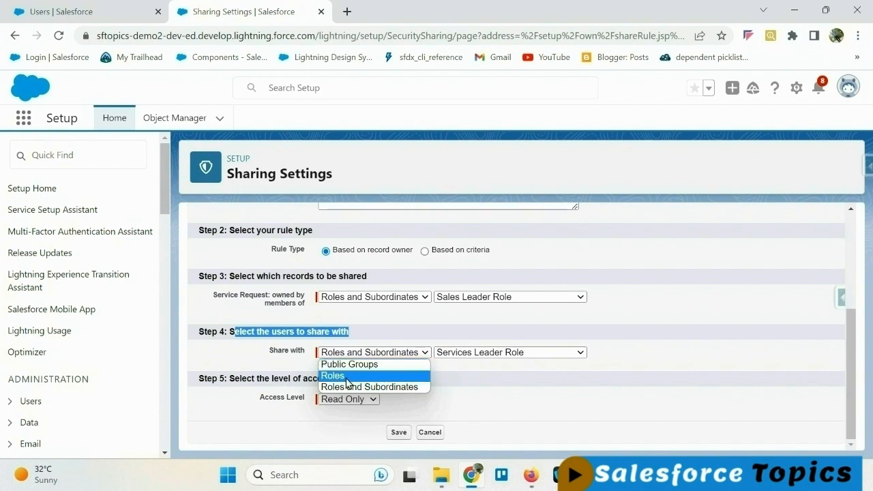
click(486, 386)
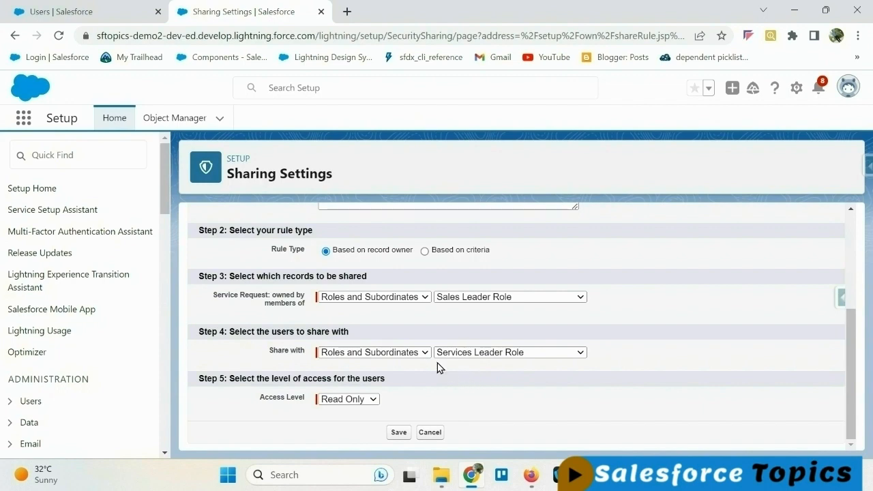
mouse_move(620, 475)
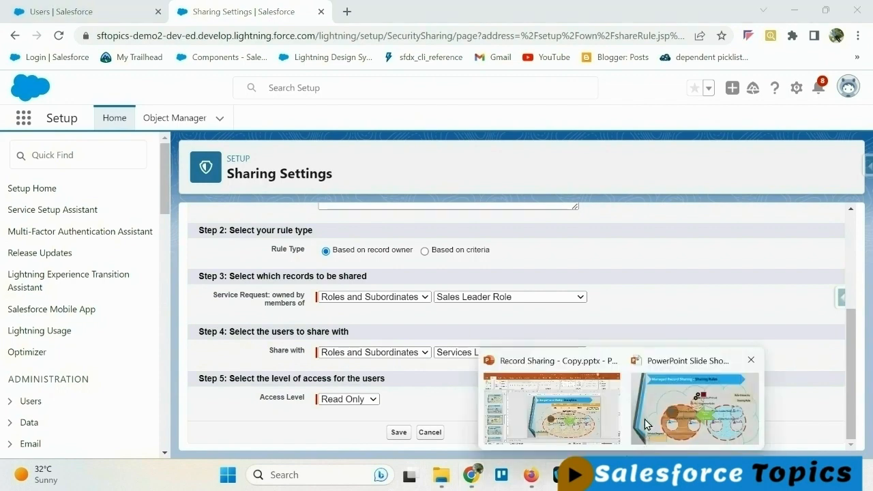
click(638, 403)
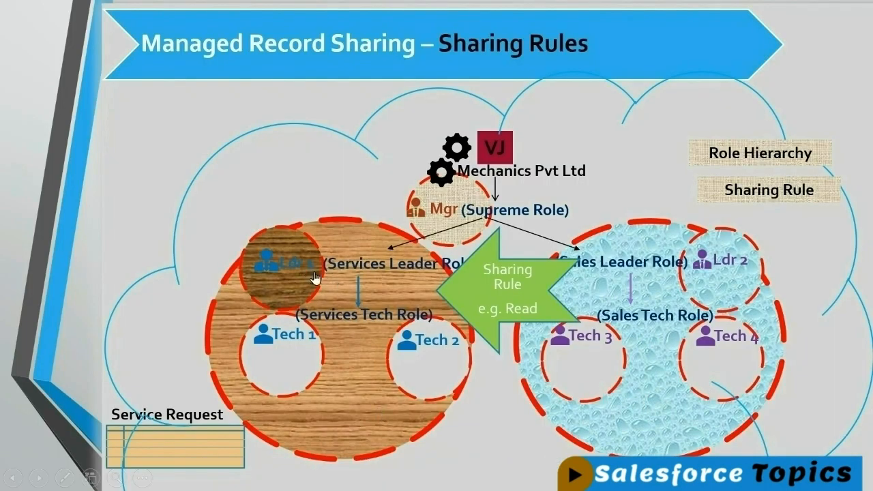
key(alt+Tab)
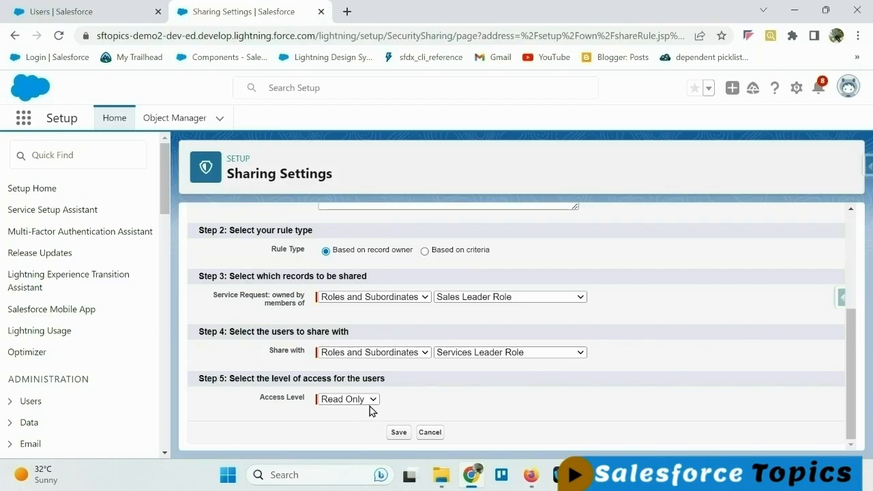
- Set the rule's access level to Read Only, save the sharing rule and accept the background recalculation of sharing access
click(374, 400)
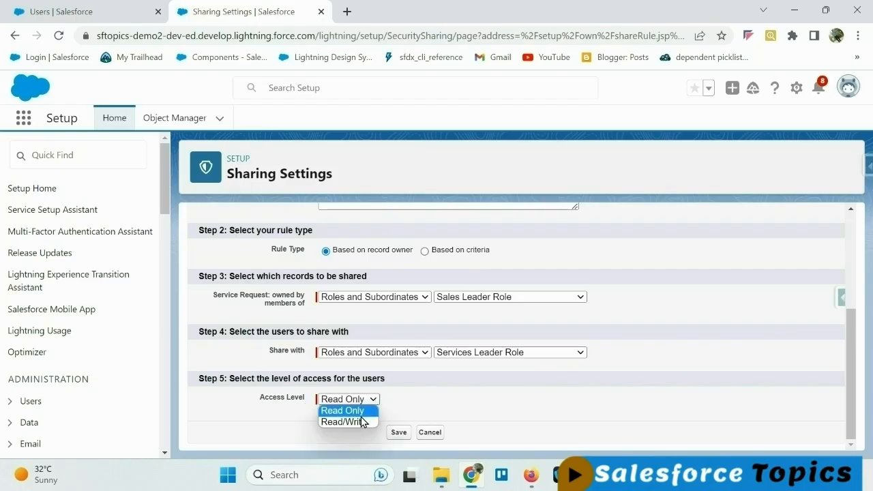
click(360, 422)
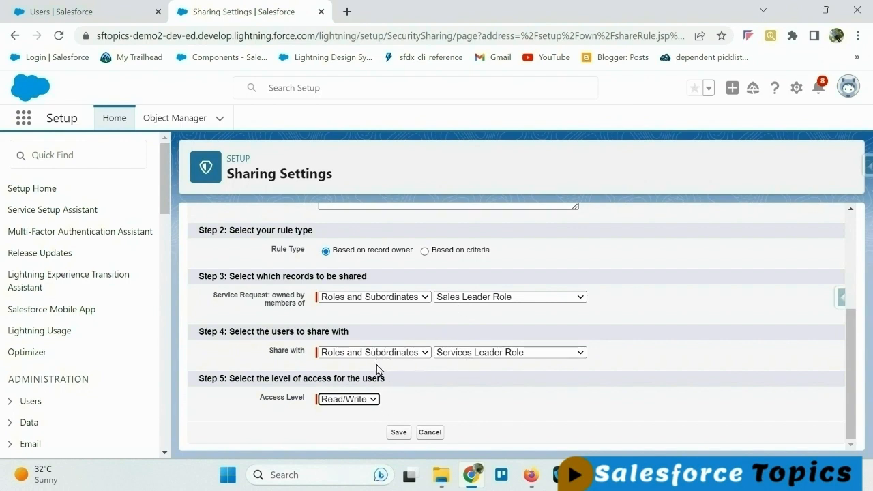
click(375, 400)
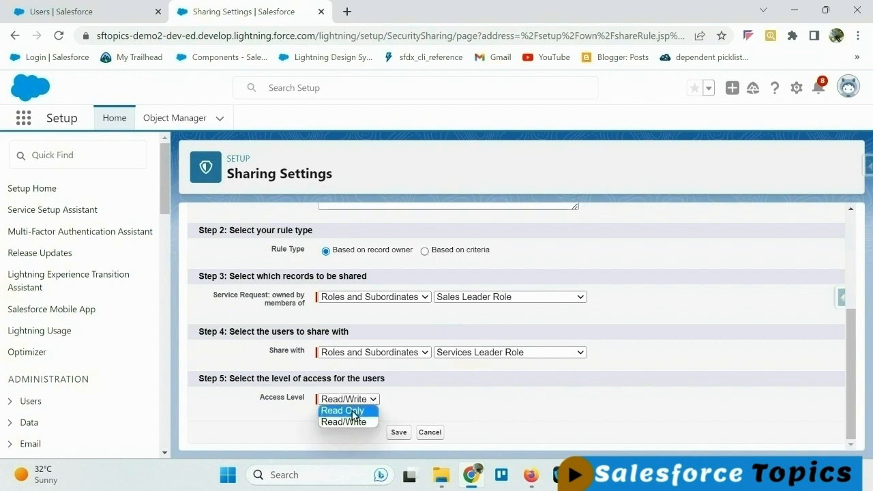
click(355, 412)
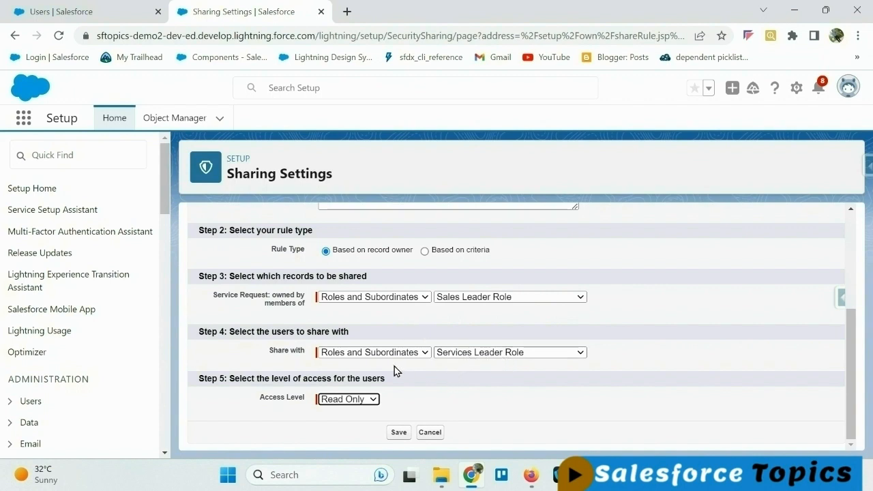
click(399, 433)
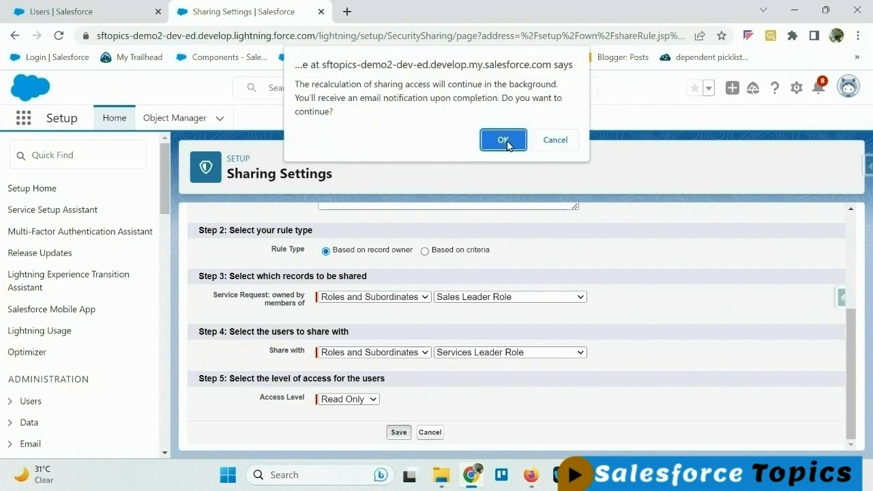
click(505, 141)
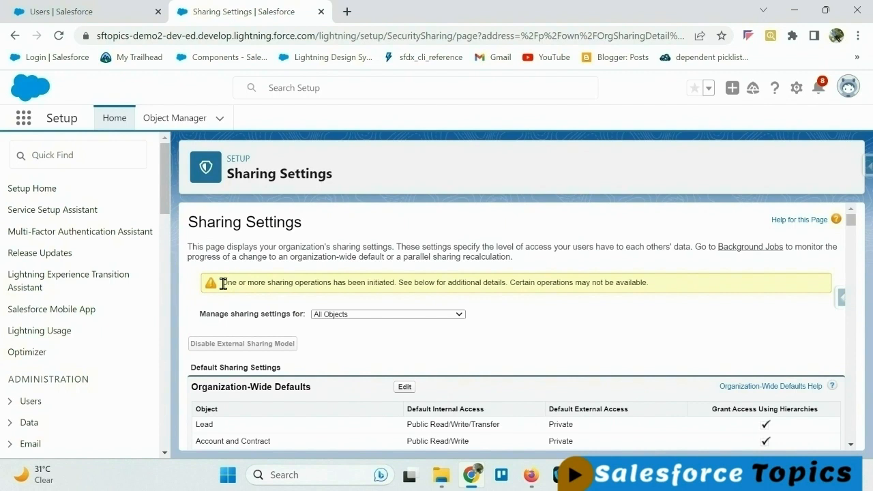
- Search the Sharing Settings page for "Service Re" and locate the saved rule under Service Request Sharing Rules
drag(223, 284, 244, 284)
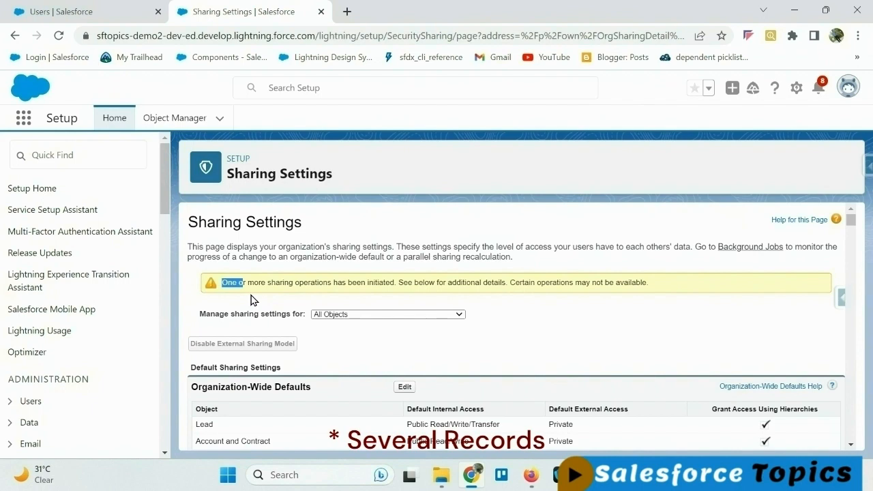
key(ctrl+f)
key(Return)
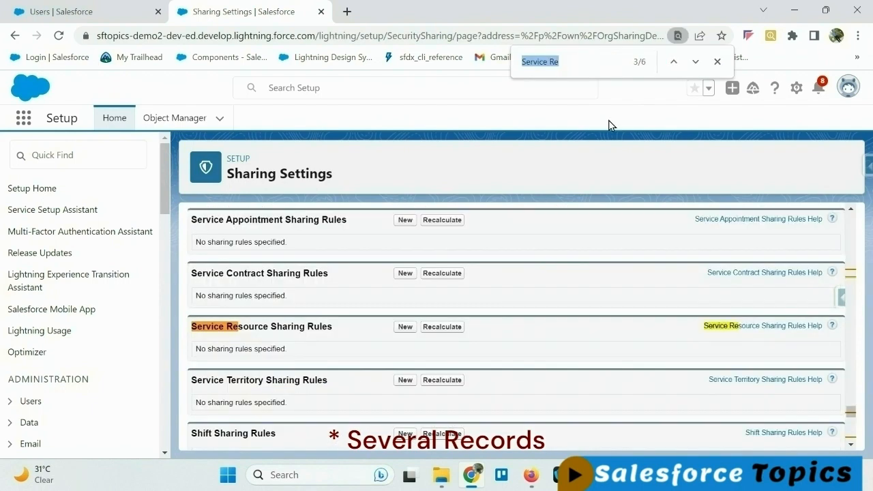
key(Return)
key(Return)
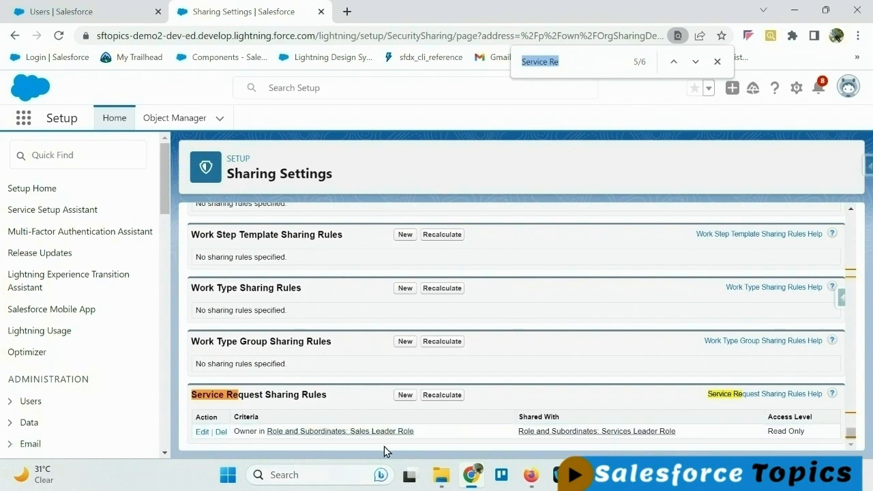
- Find the Users page in Setup and log in as the Ldr1 user who holds the Services Leader Role
click(57, 155)
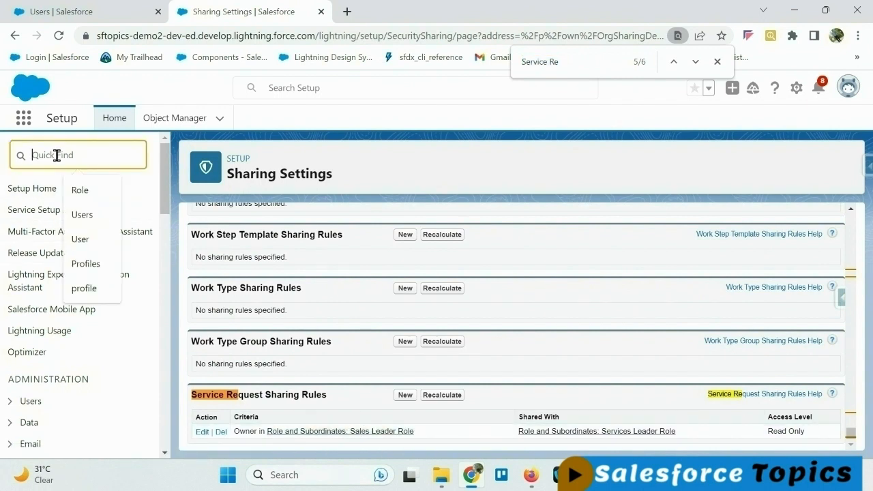
text(user)
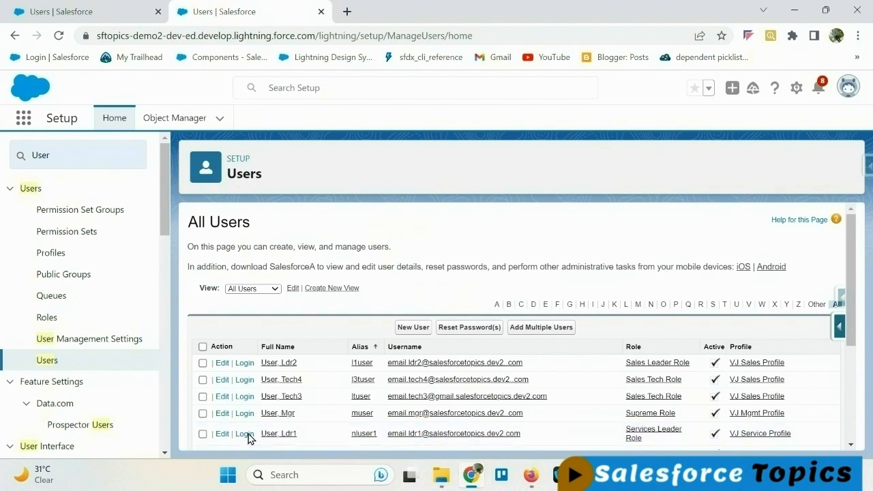
click(248, 434)
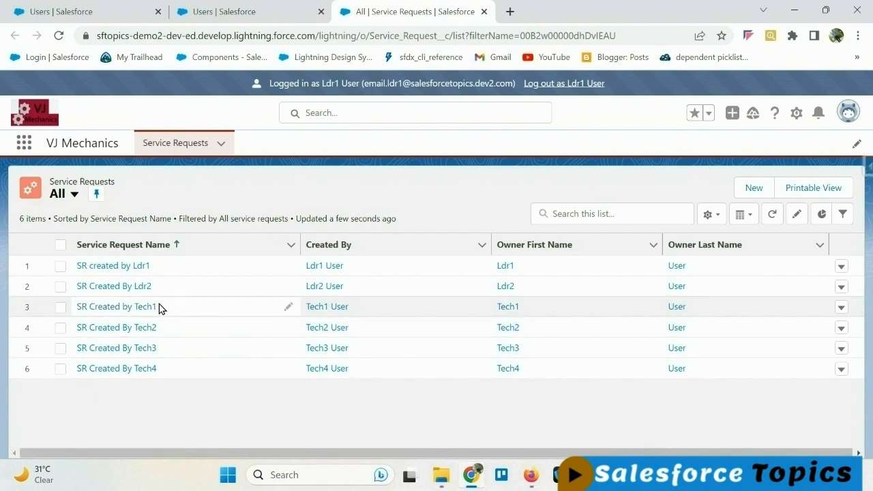
- Compare the Service Requests list with the Sharing Rules slide in PowerPoint and return to the list in Chrome
mouse_move(622, 475)
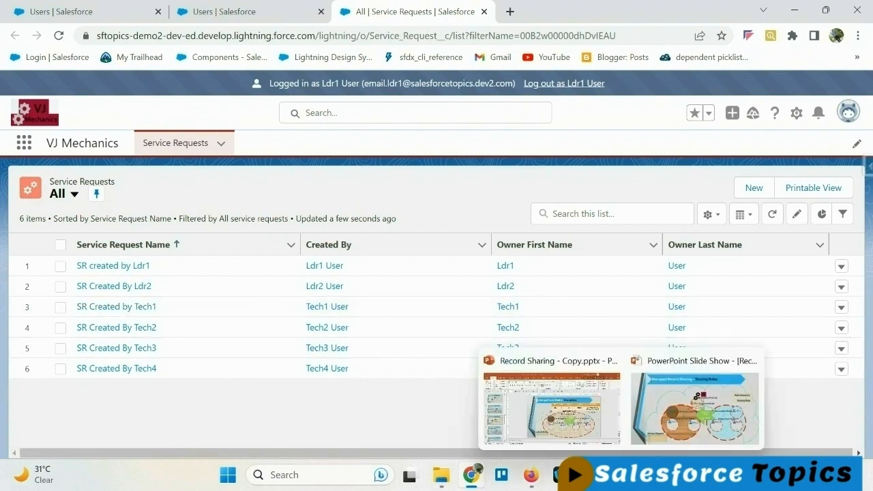
click(683, 375)
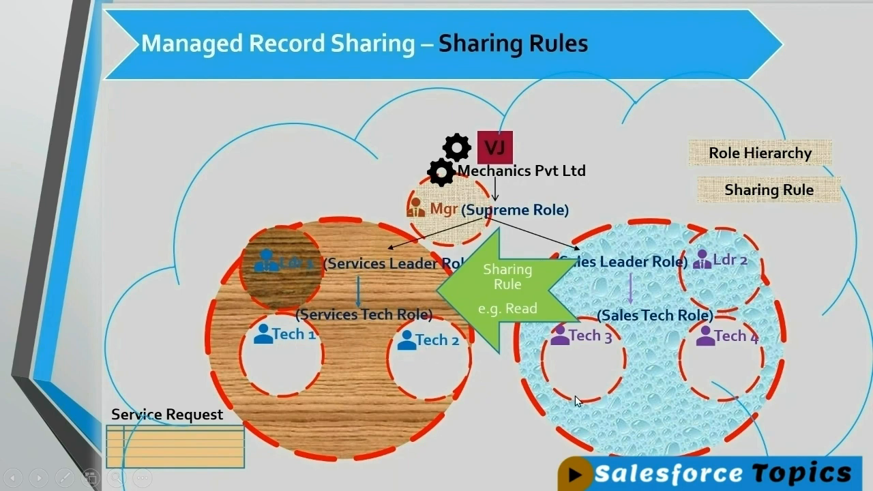
key(alt+Tab)
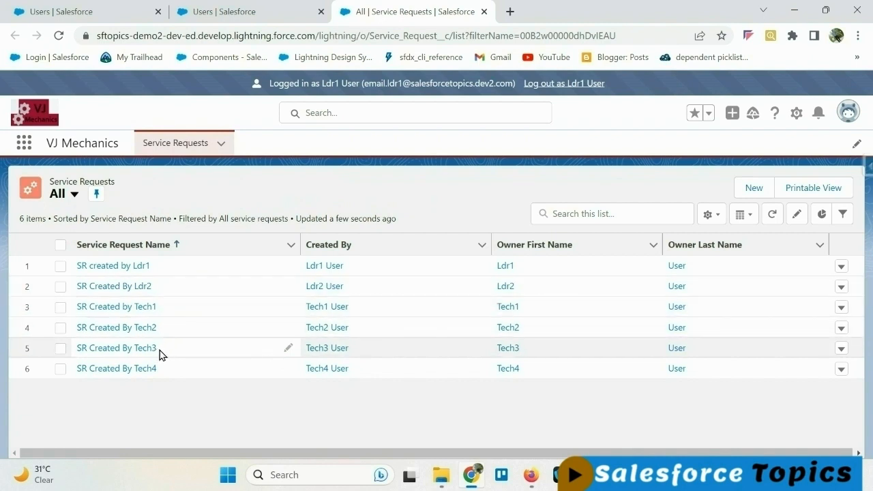
- Open the service request SR Created By Ldr2 and try to save its Bill Amount as 5009
click(132, 290)
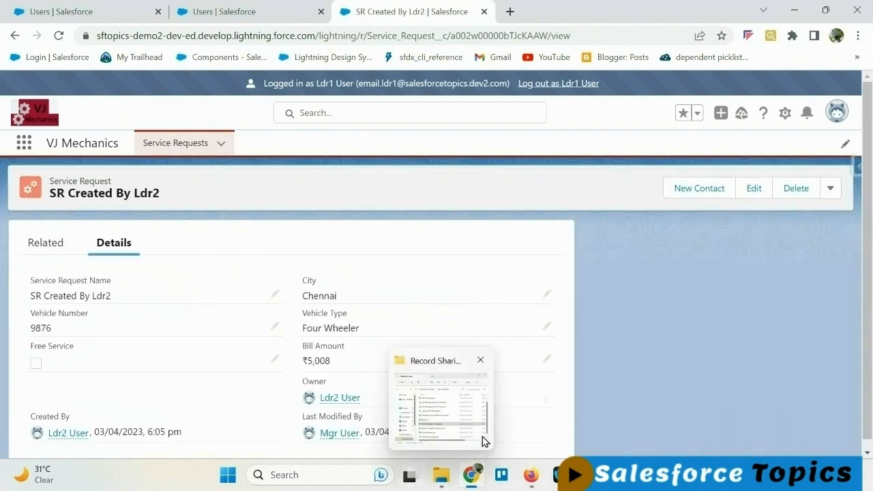
click(548, 362)
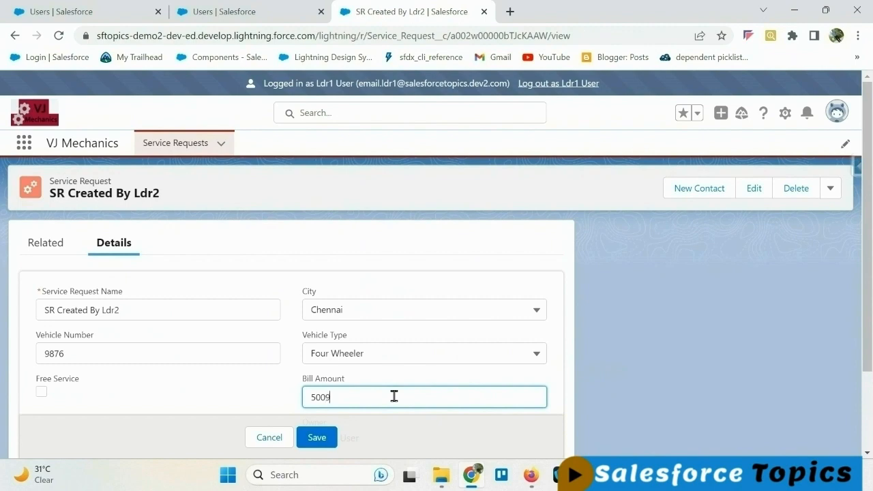
click(311, 440)
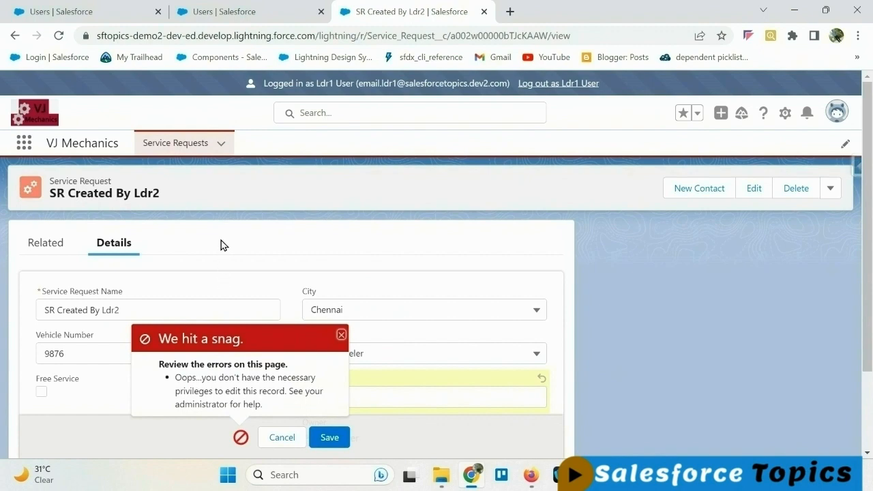
click(341, 337)
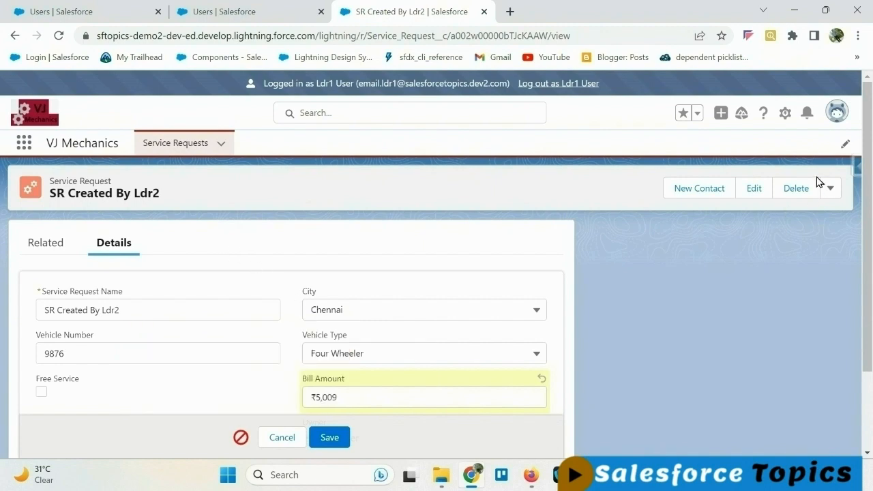
- Try to delete SR Created By Ldr2, and return to the Service Requests list, discarding the unsaved edit
click(792, 190)
click(628, 295)
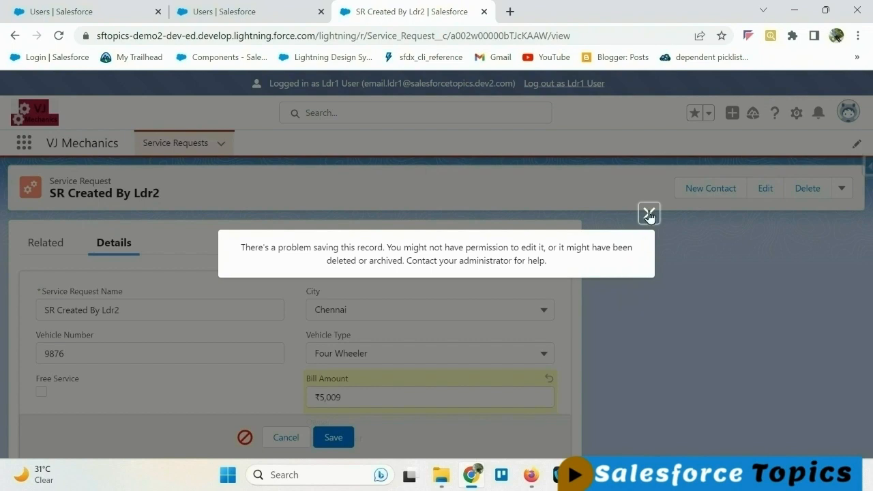
click(648, 212)
click(167, 143)
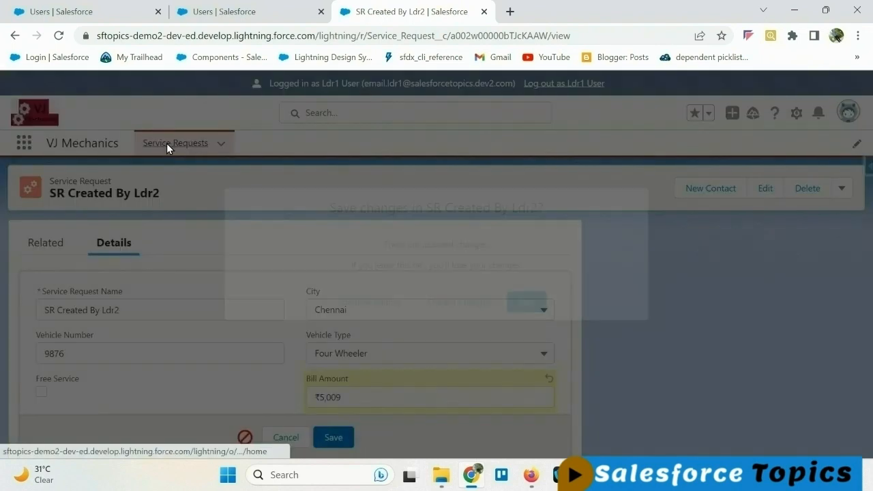
click(445, 305)
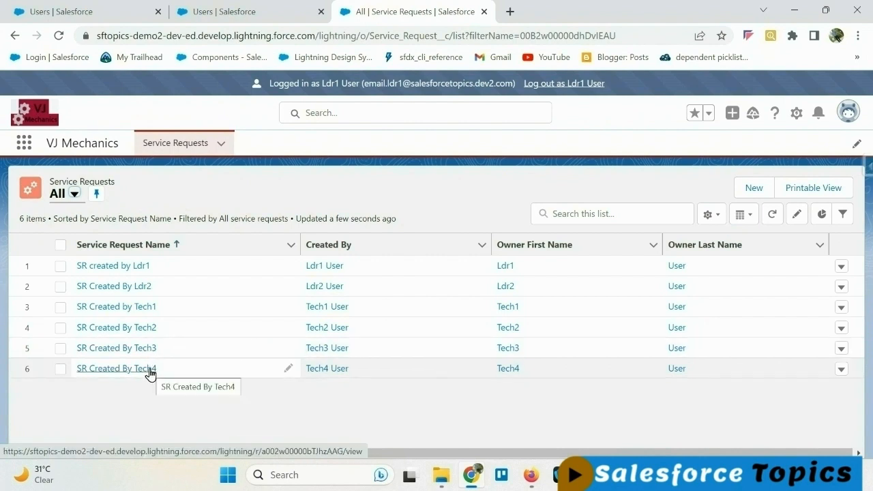
- Open the service request SR Created By Tech3, try to save its Bill Amount as 6005, and close the edit form
click(150, 350)
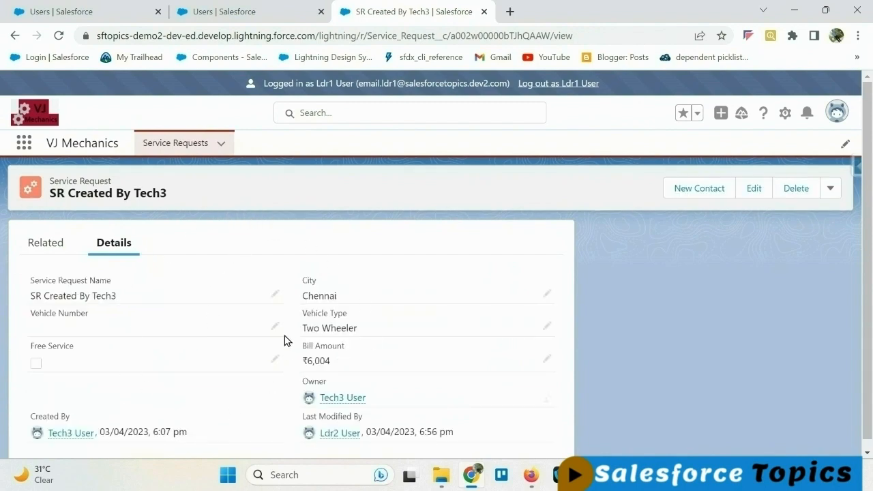
click(758, 190)
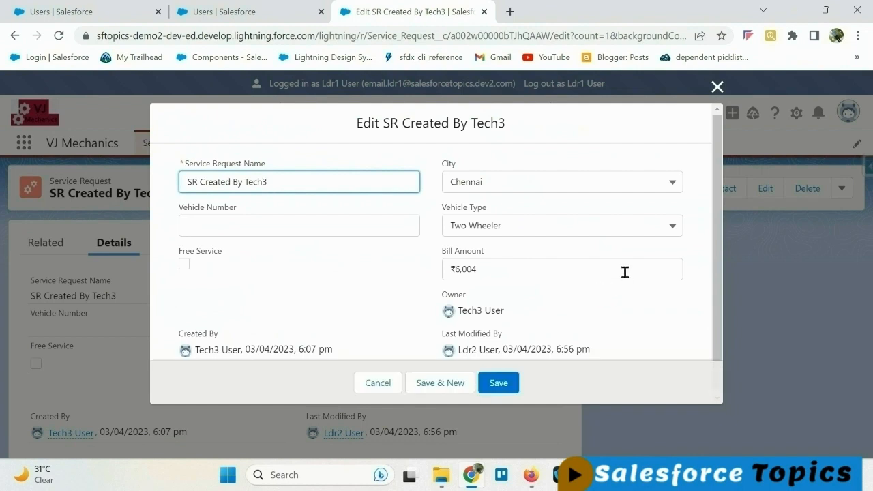
click(536, 272)
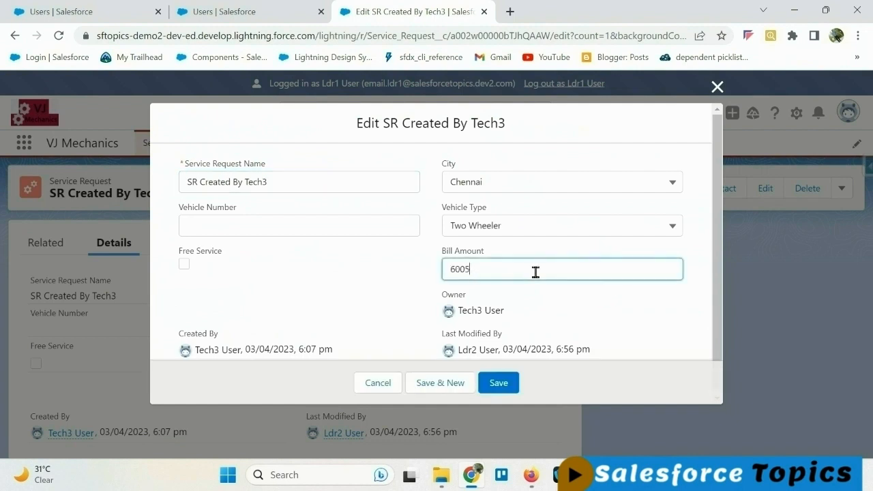
click(499, 383)
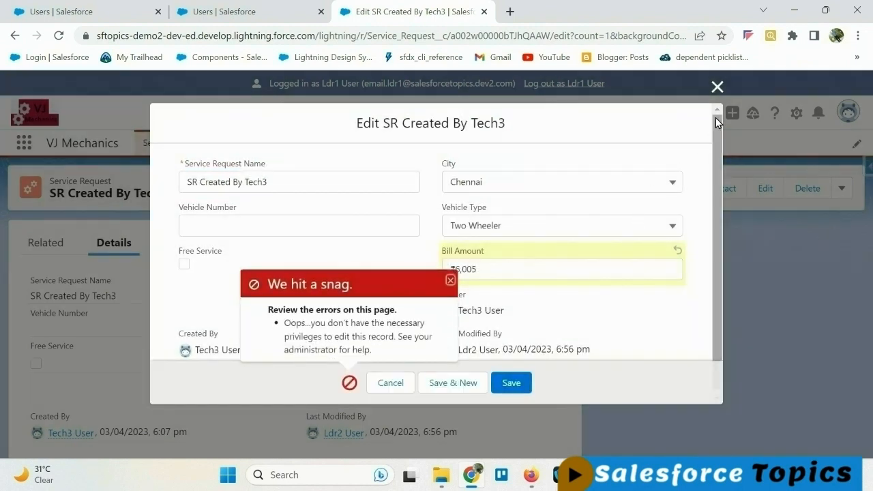
click(717, 86)
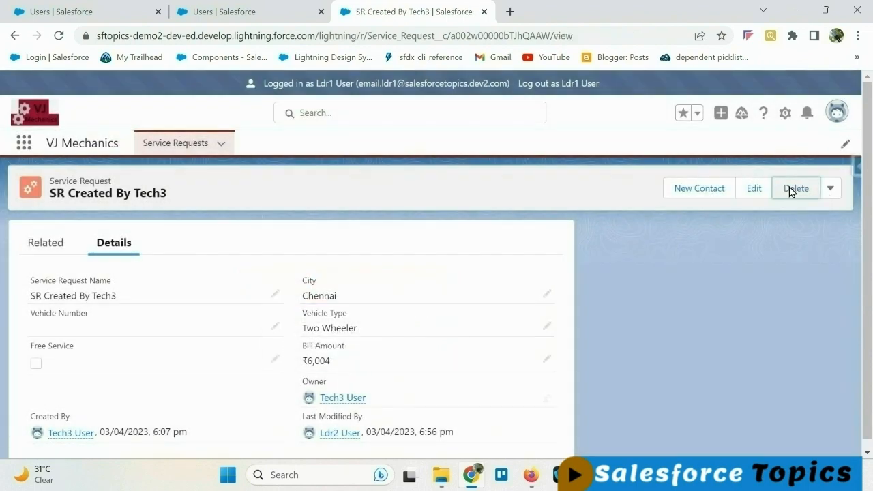
- Try to delete SR Created By Tech3 and go back to the Service Requests list
click(792, 191)
click(618, 293)
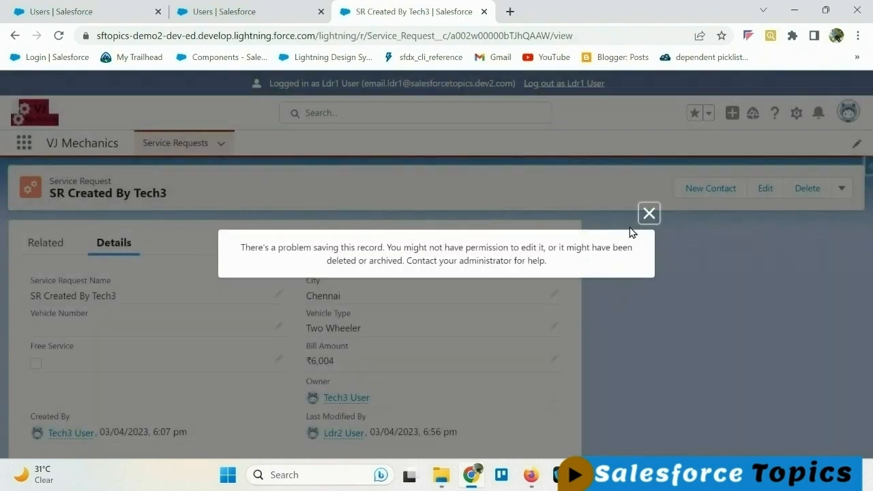
click(648, 213)
click(179, 145)
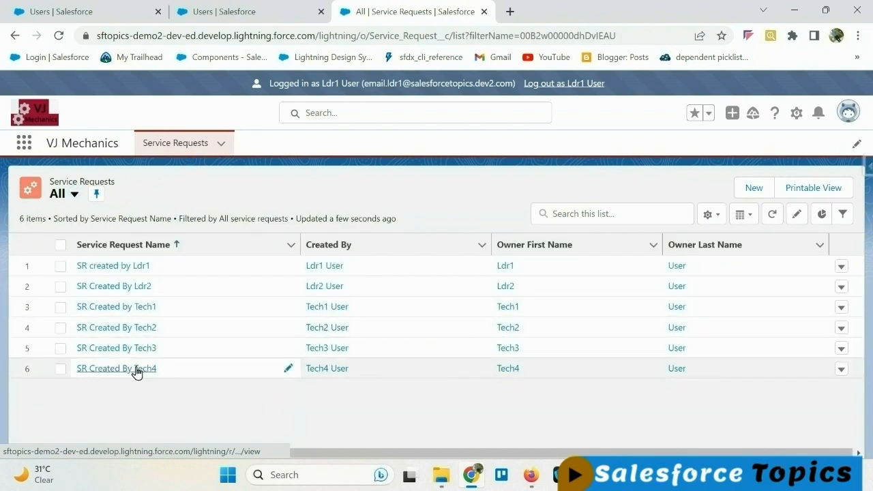
- Open the service request SR Created By Tech4, try to save its Bill Amount as 7003, and close the edit form
click(136, 369)
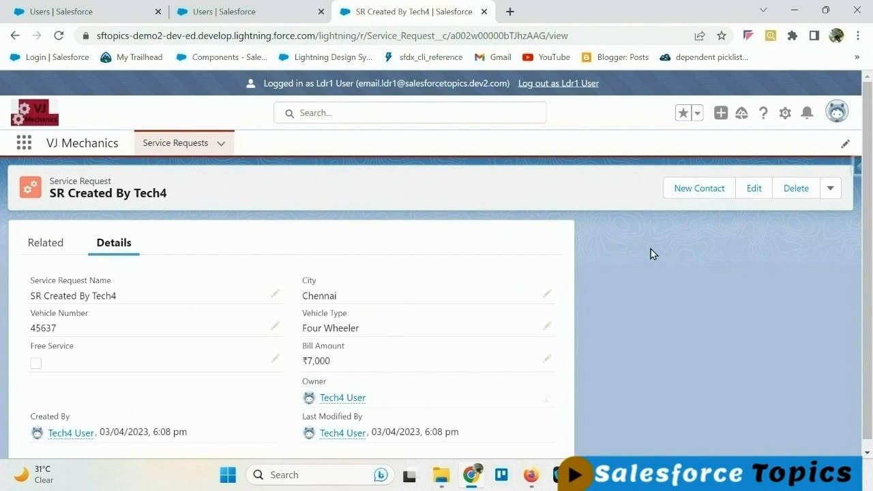
click(750, 189)
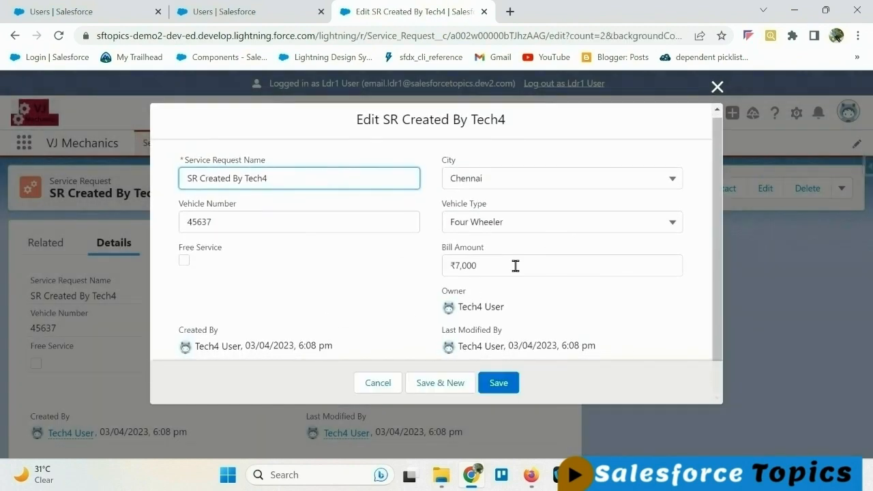
click(514, 265)
text(3)
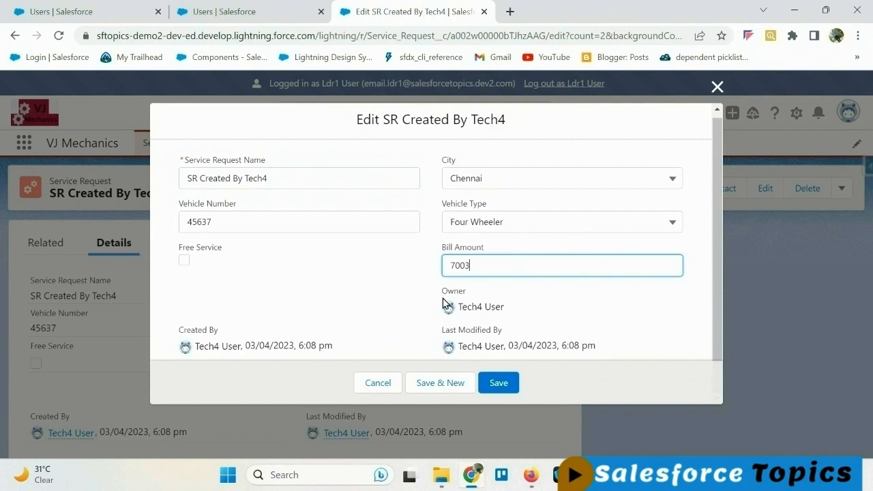
click(503, 383)
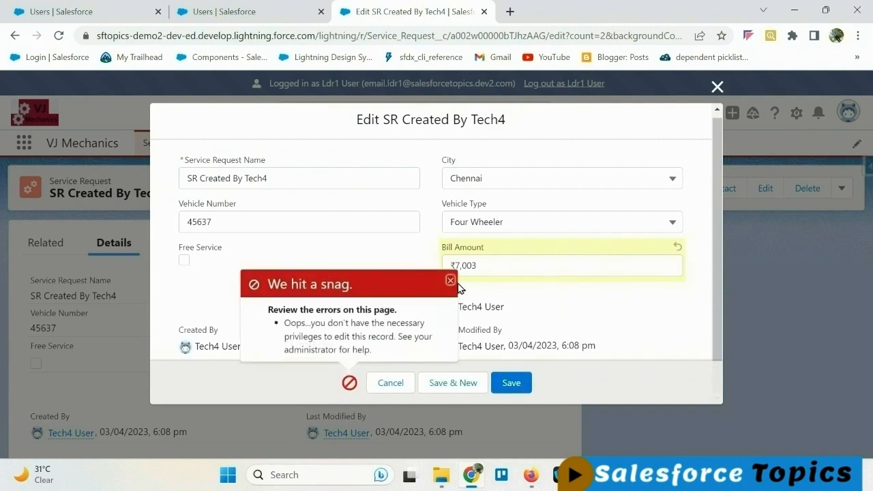
click(451, 280)
click(714, 89)
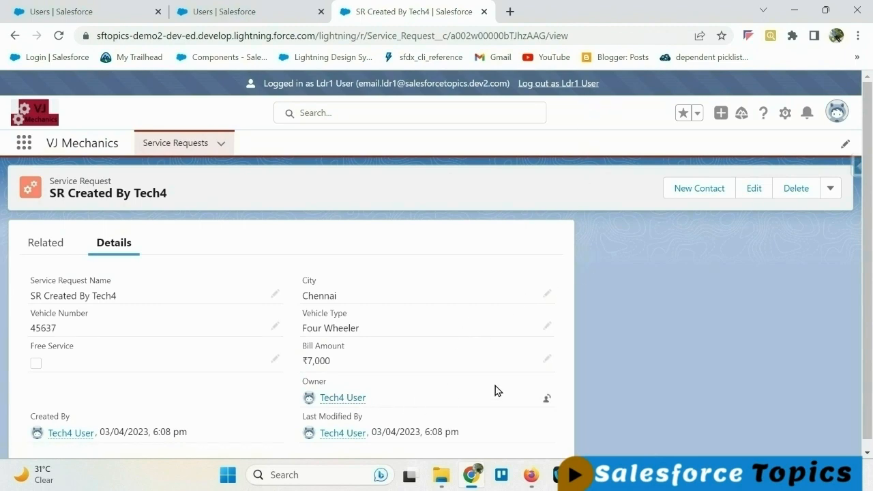
- Try to delete the service request SR Created By Tech4 and dismiss the resulting message
click(791, 189)
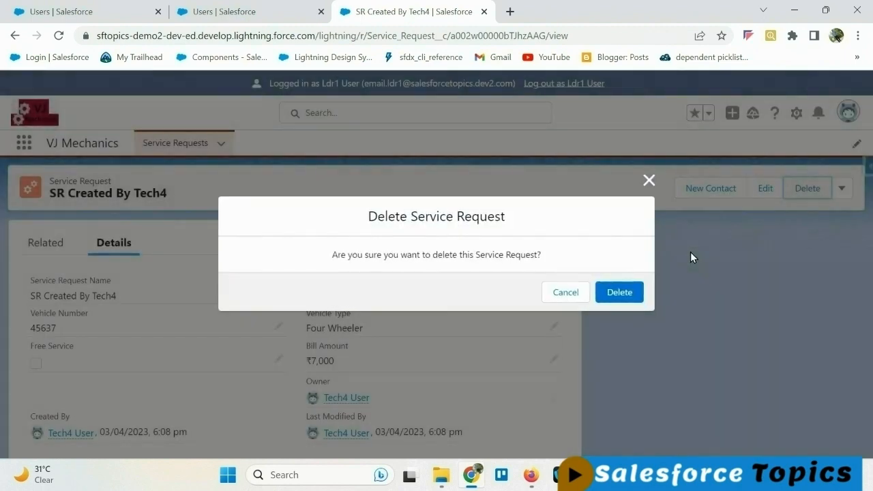
click(620, 292)
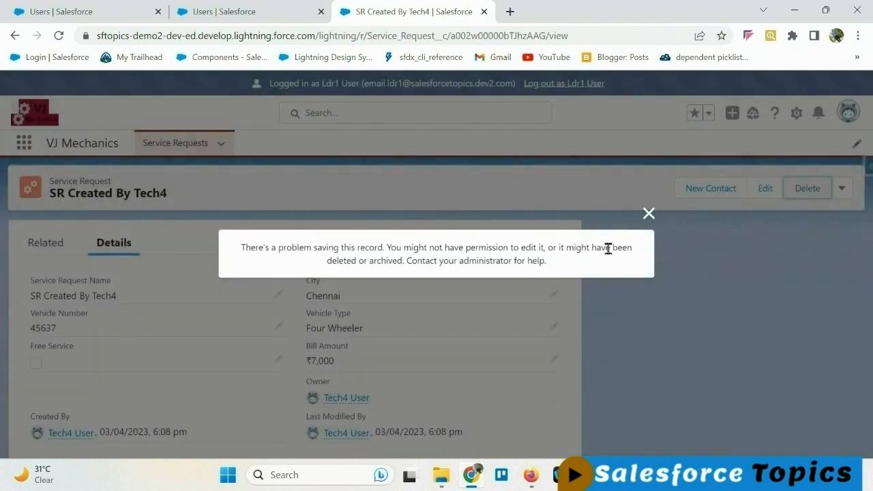
click(649, 215)
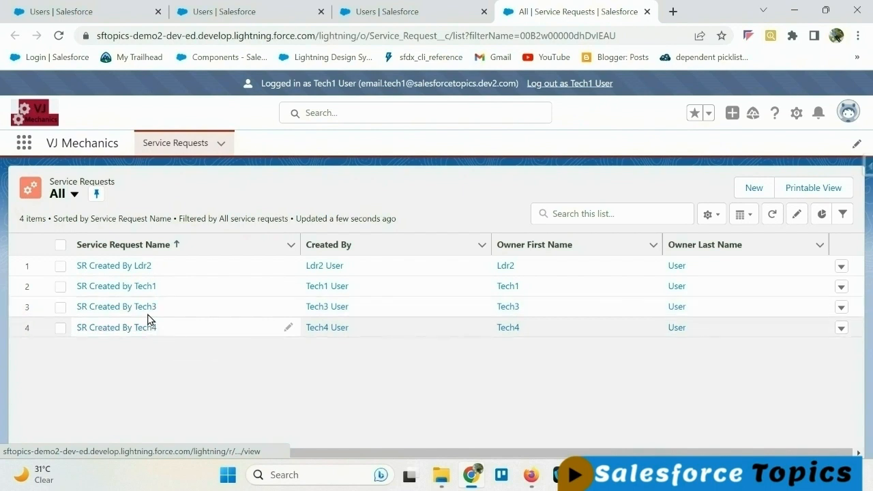
- As the Tech1 user, open the service request SR Created By Ldr2 and try to save its Bill Amount as 5007
click(133, 265)
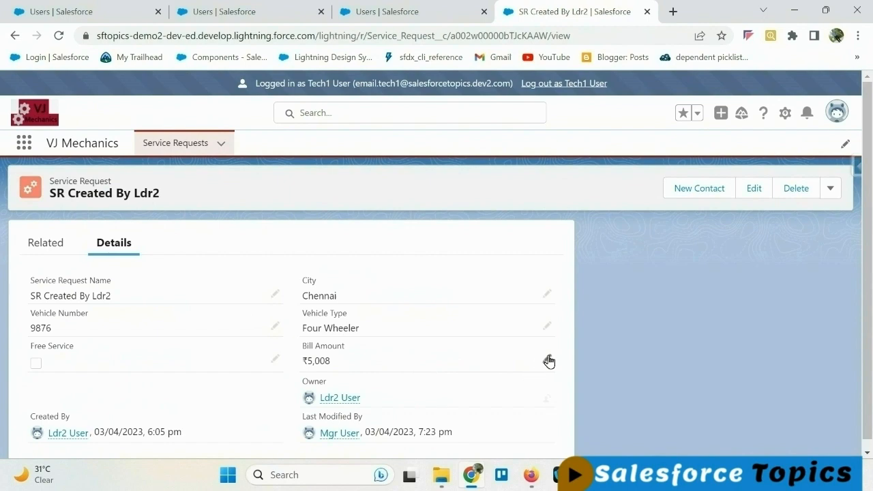
click(548, 361)
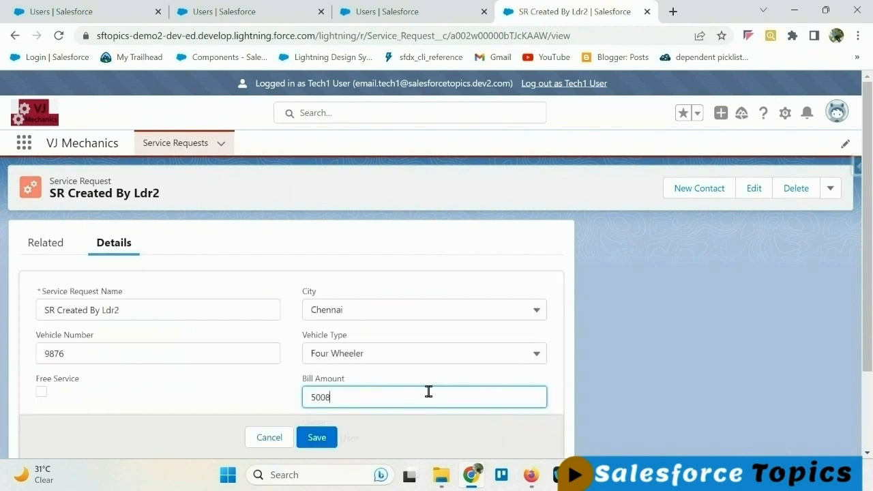
click(316, 436)
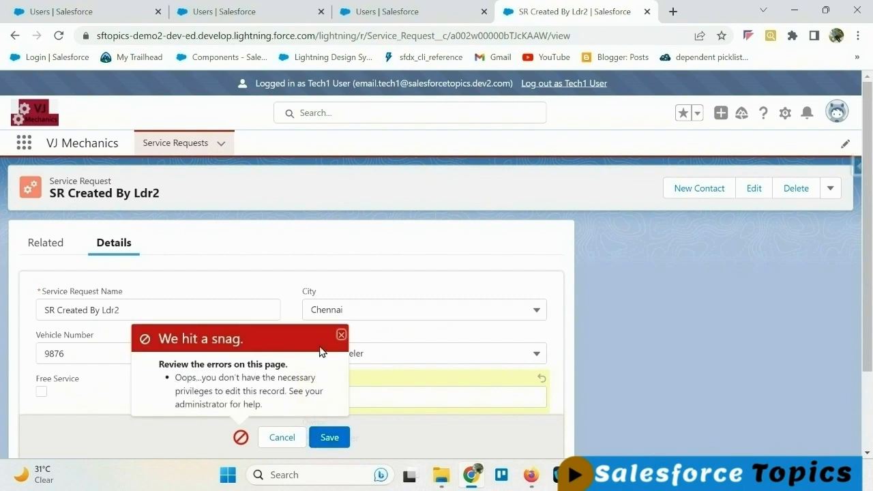
click(341, 335)
- Try to delete SR Created By Ldr2 as the Tech1 user and dismiss the resulting message
click(800, 188)
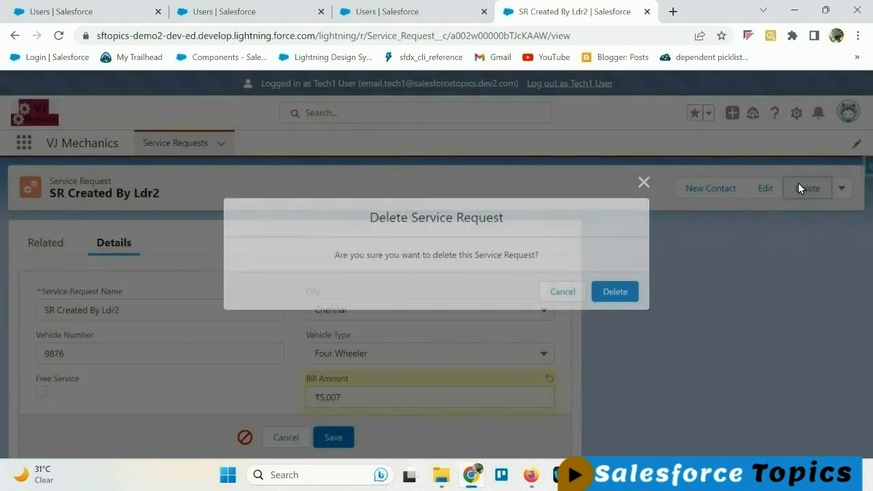
click(620, 291)
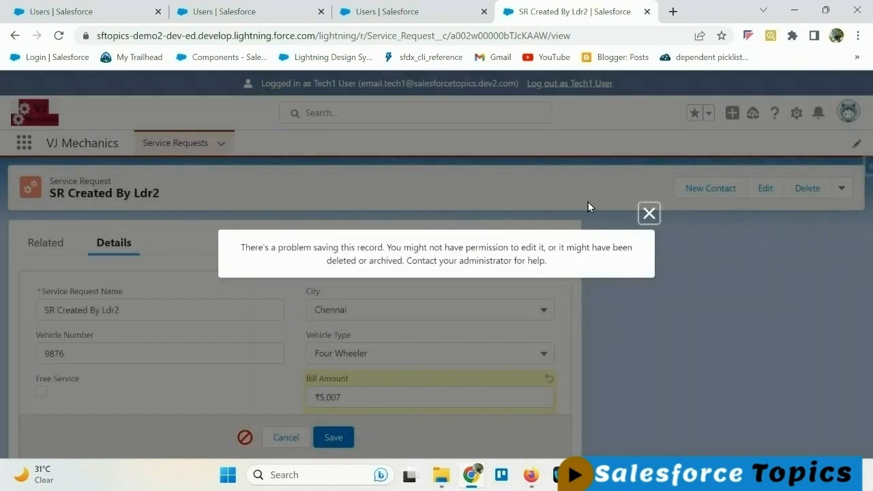
click(649, 214)
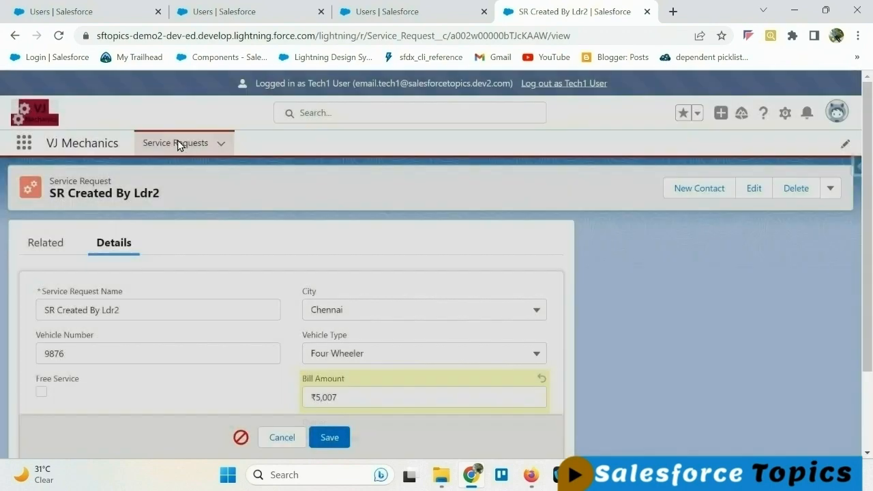